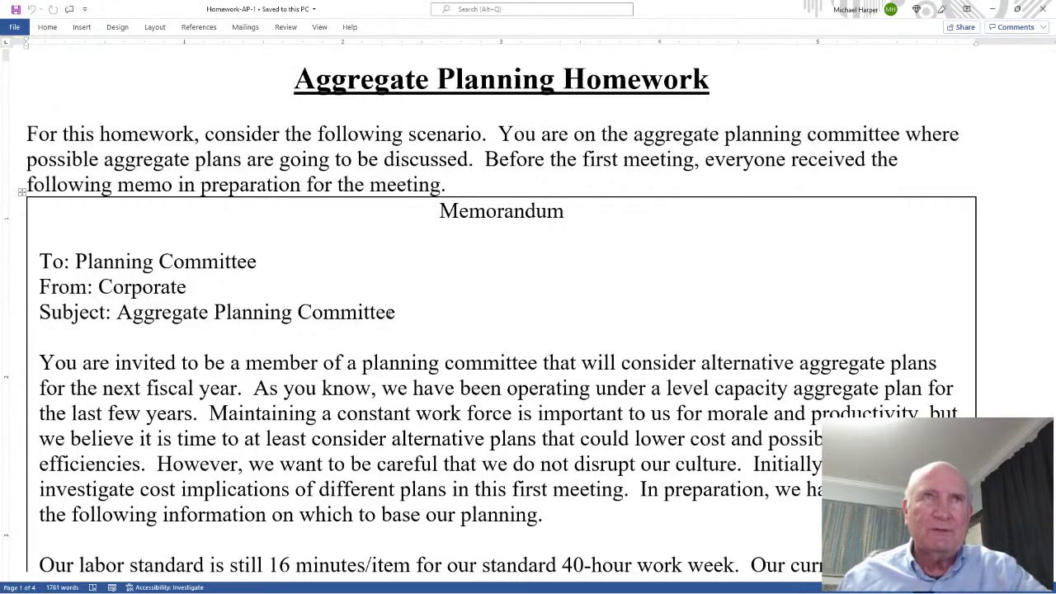
- Highlight the memo's scenario sentences about the level capacity plan and constant work force
left_click_drag(26, 133, 459, 176)
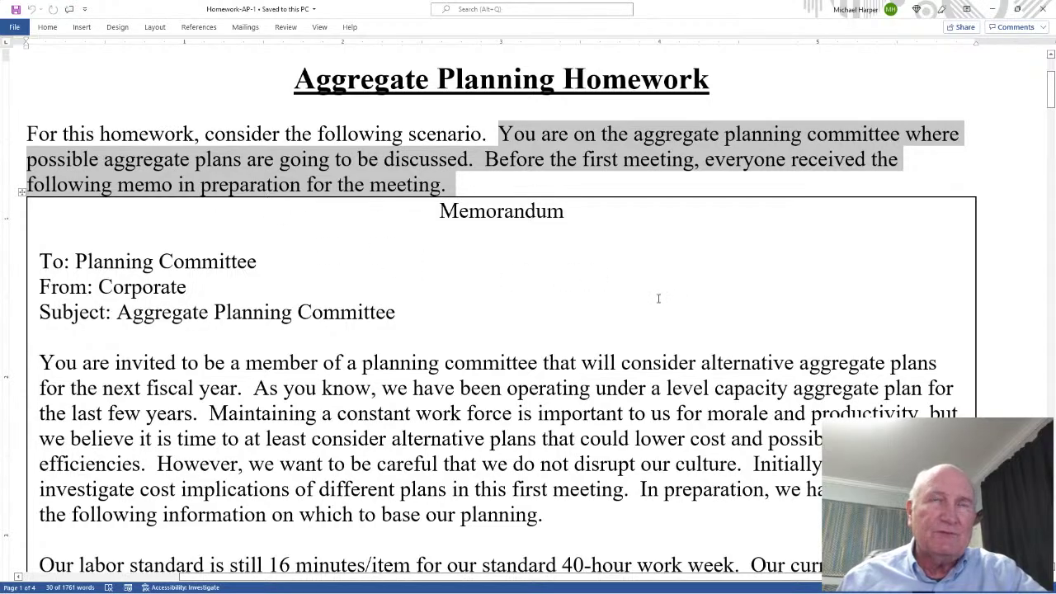
scroll(659, 299, "down", 2)
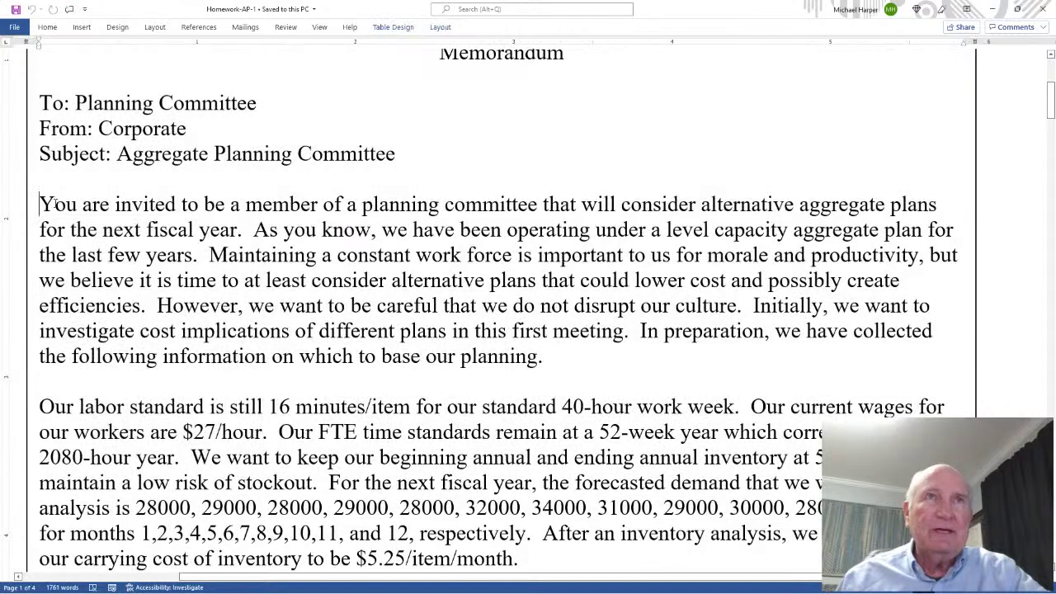
left_click_drag(38, 206, 248, 235)
scroll(385, 244, "down", 1)
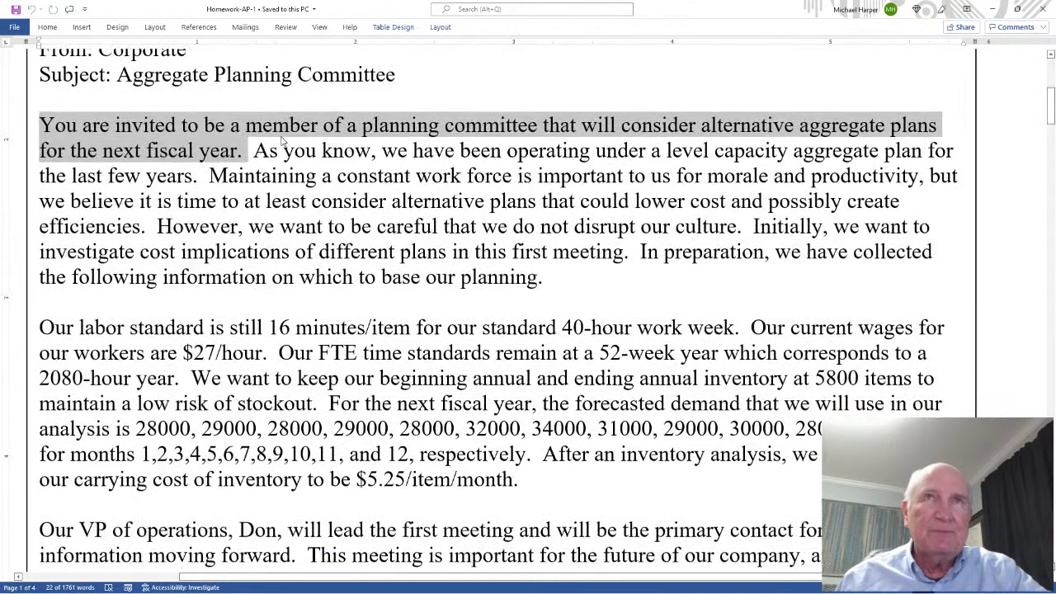
left_click_drag(253, 150, 202, 175)
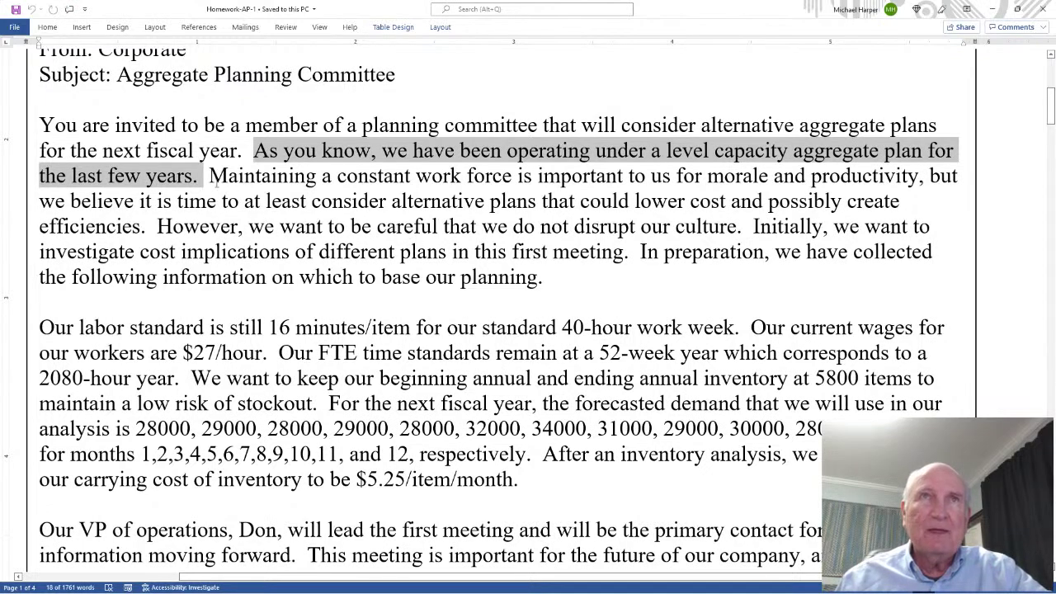
left_click_drag(209, 176, 903, 202)
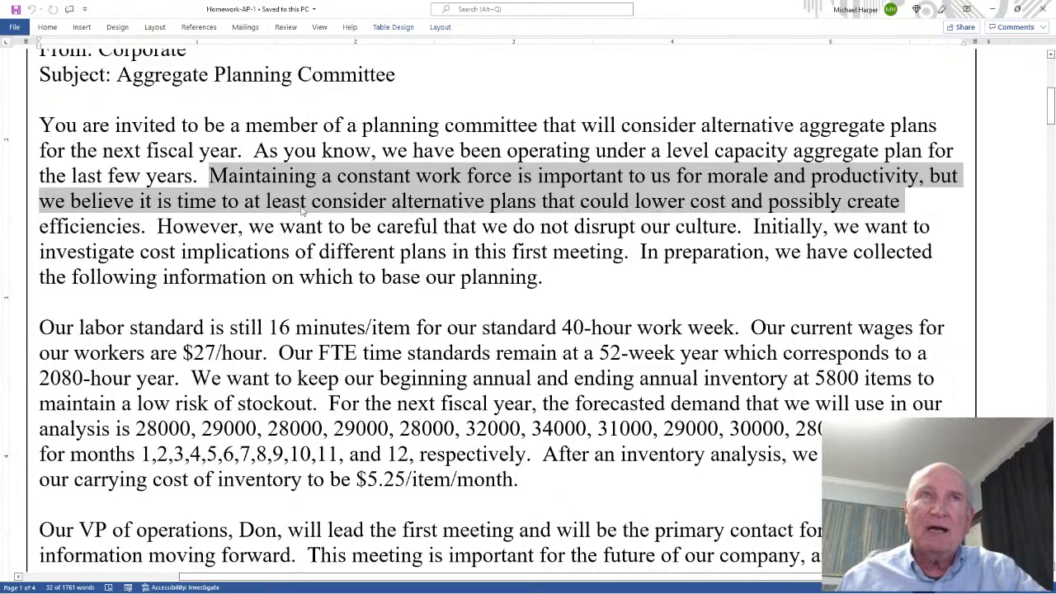
left_click_drag(155, 226, 553, 277)
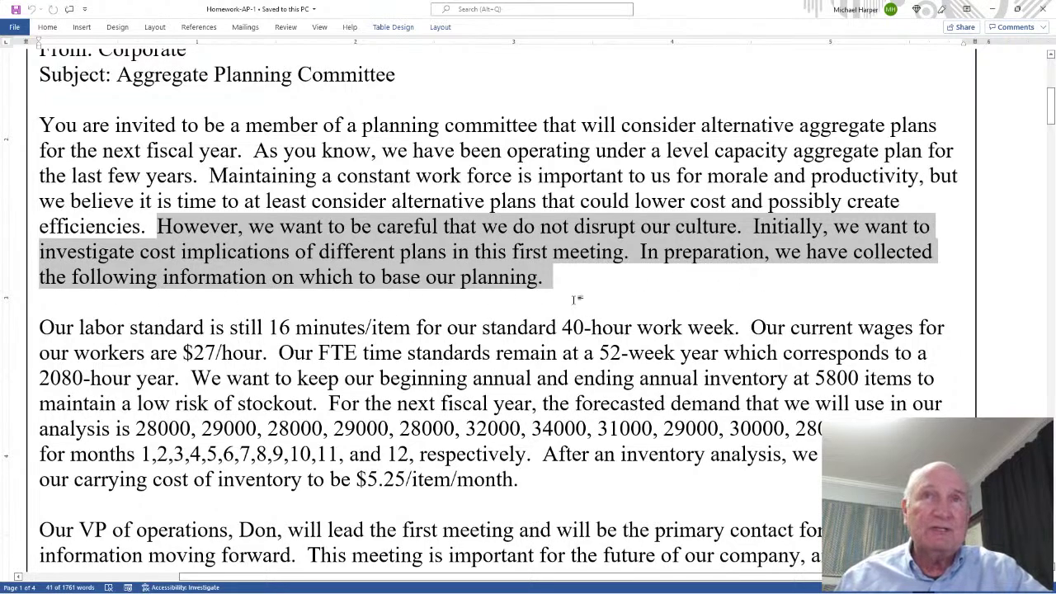
scroll(575, 299, "down", 5)
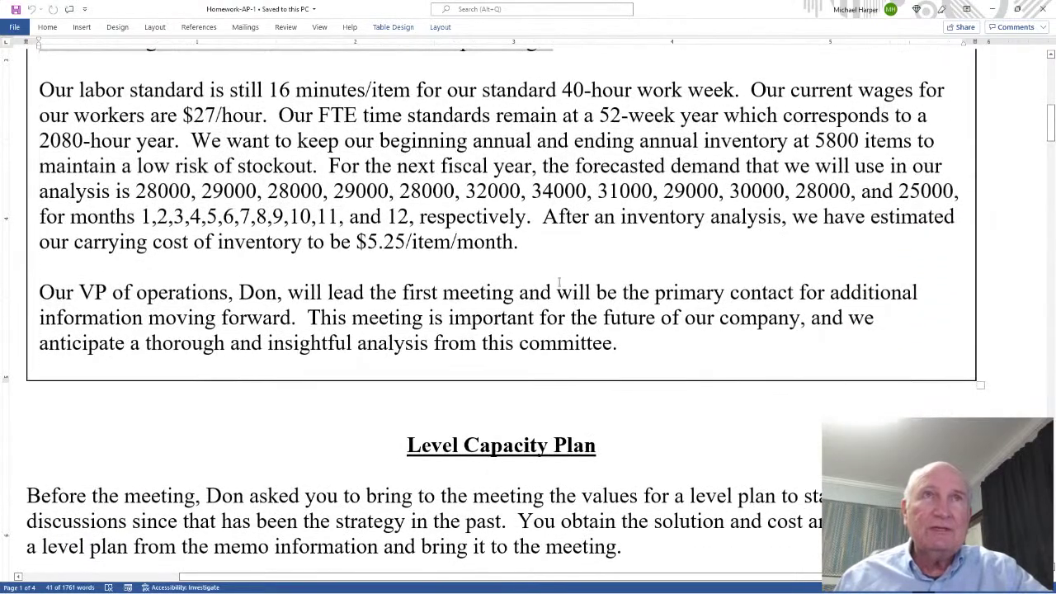
- Highlight the labor standard paragraph and its 16 minutes labor standard phrase
left_click_drag(52, 92, 526, 258)
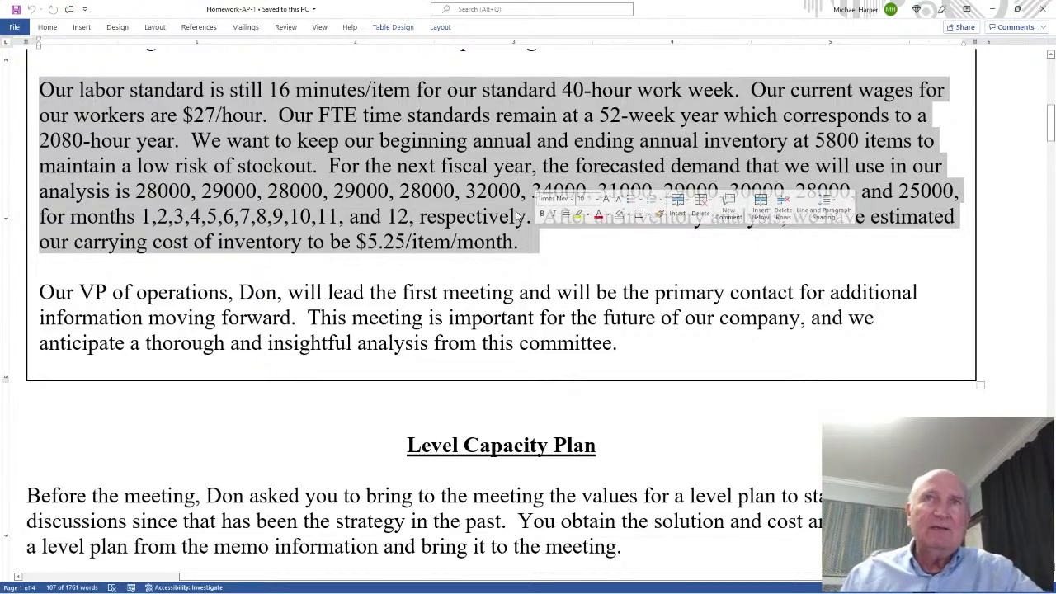
left_click(413, 166)
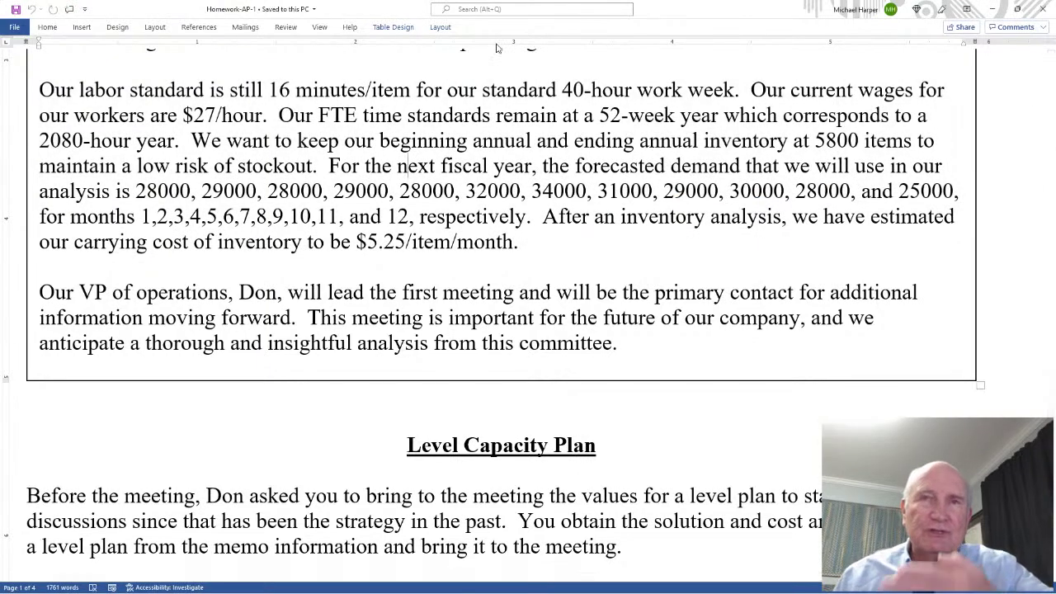
left_click(147, 117)
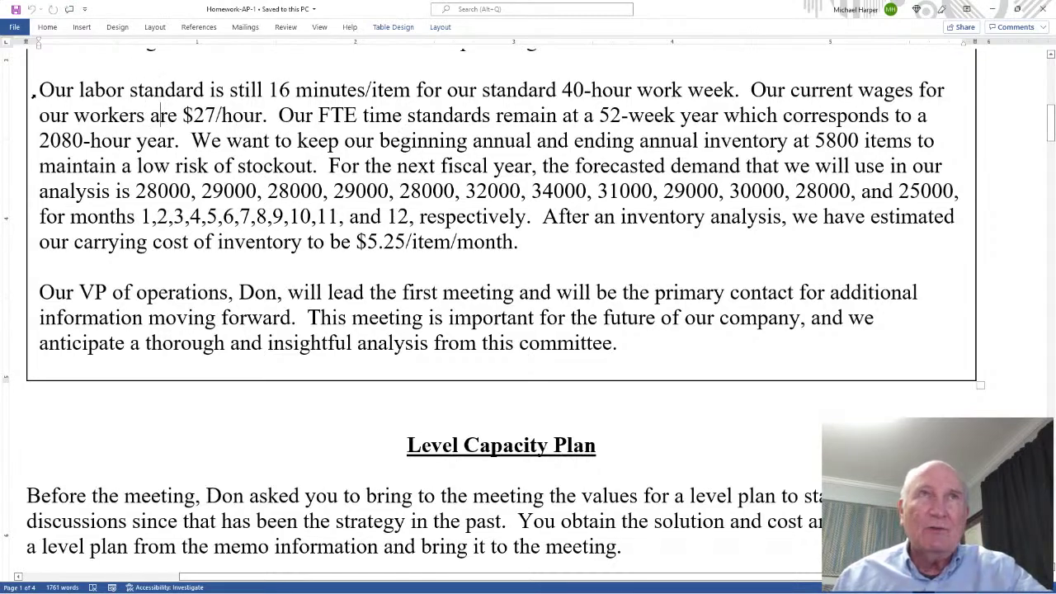
left_click_drag(40, 90, 747, 92)
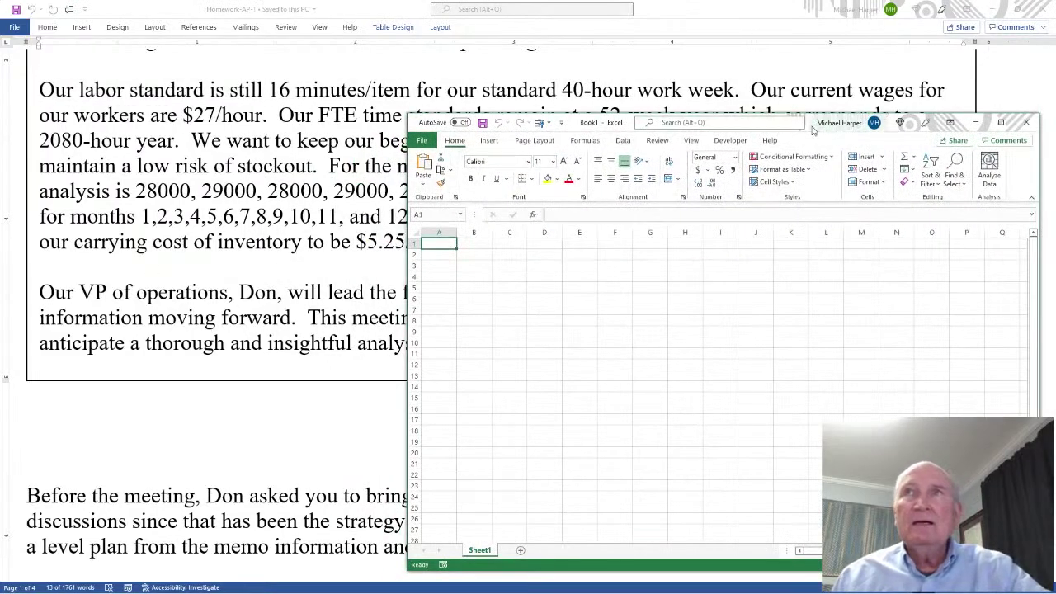
- Reposition and resize the Excel window beside the memo to show more columns
left_click_drag(829, 130, 437, 134)
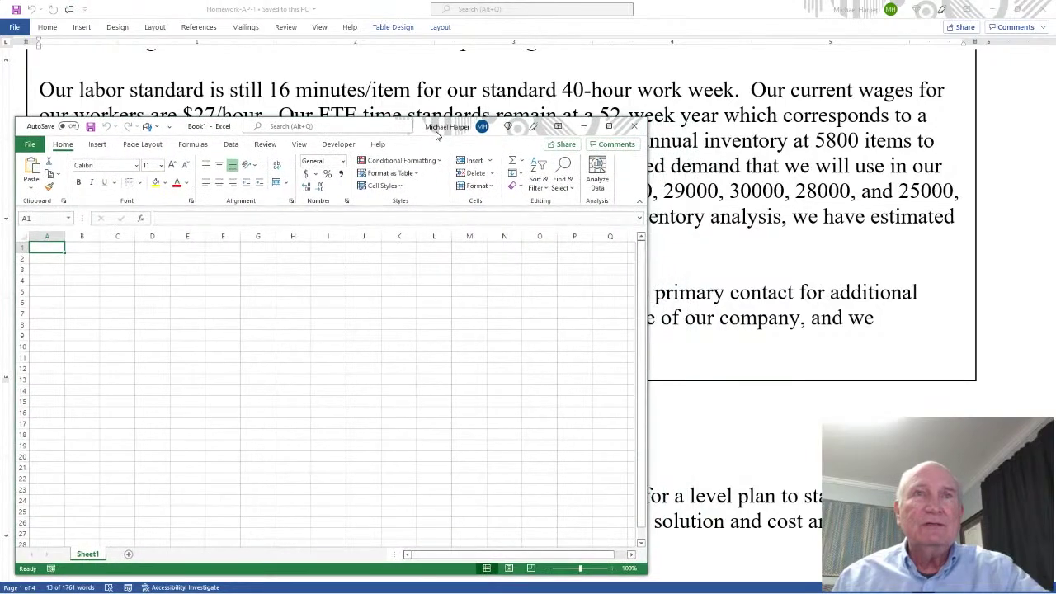
left_click_drag(367, 573, 362, 525)
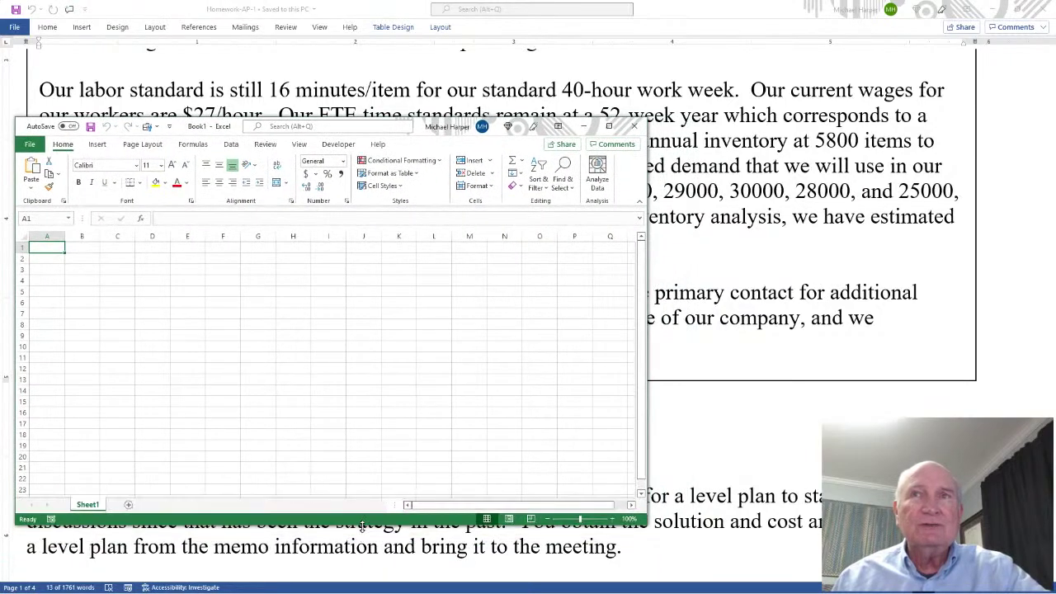
left_click_drag(648, 416, 1051, 413)
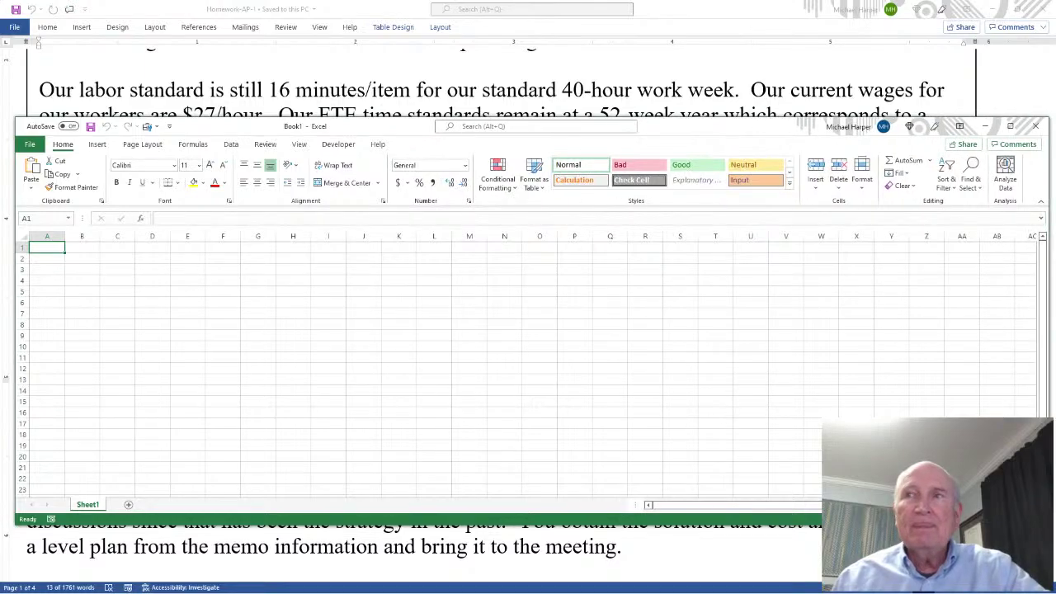
scroll(695, 377, "up", 6)
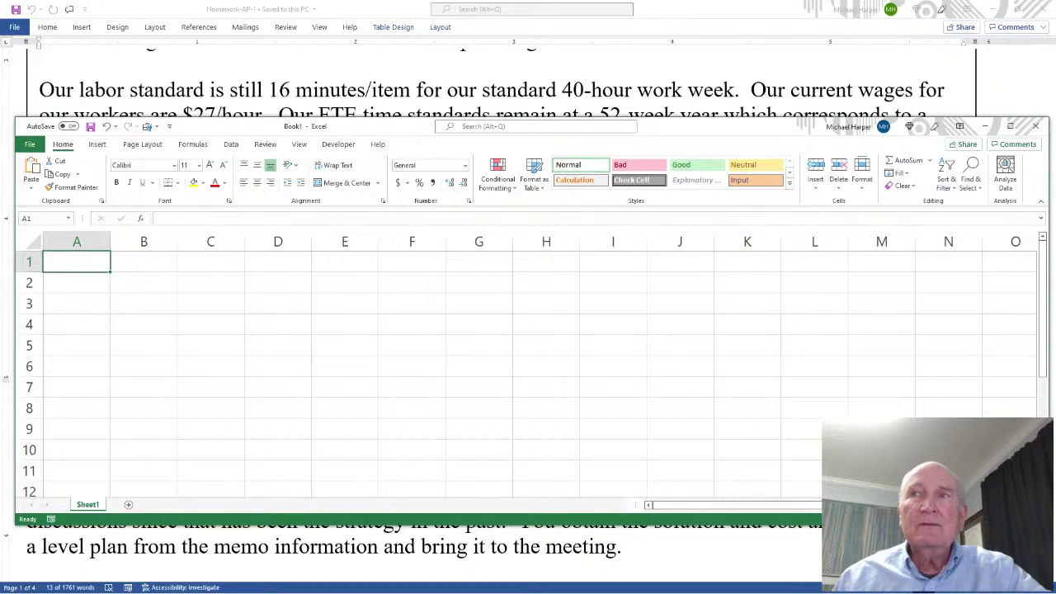
scroll(413, 299, "up", 2)
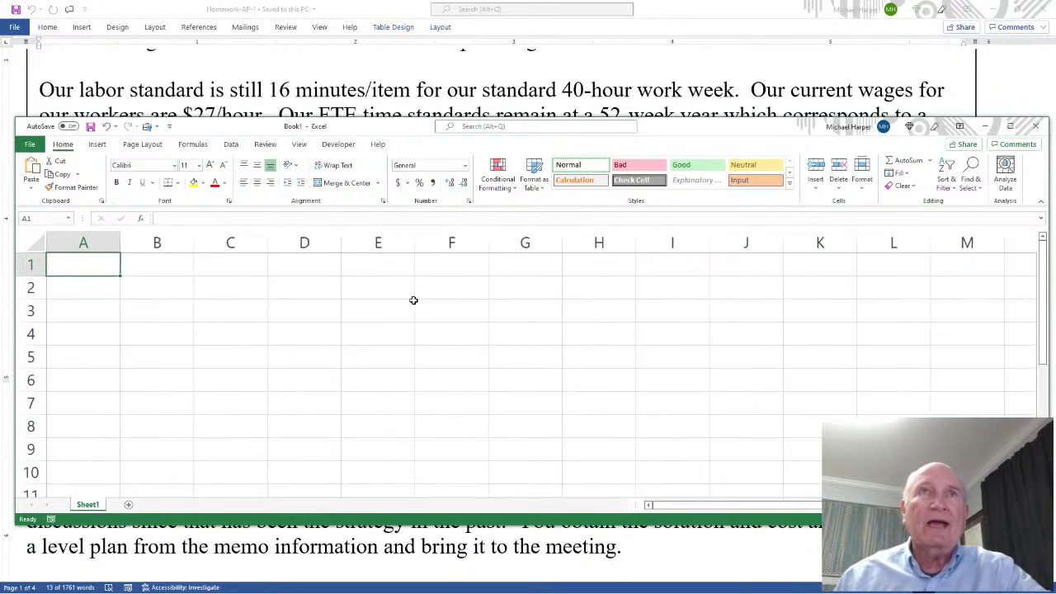
- Enter LS= in C5, 16 in D5 and min/item in E5
left_click(223, 353)
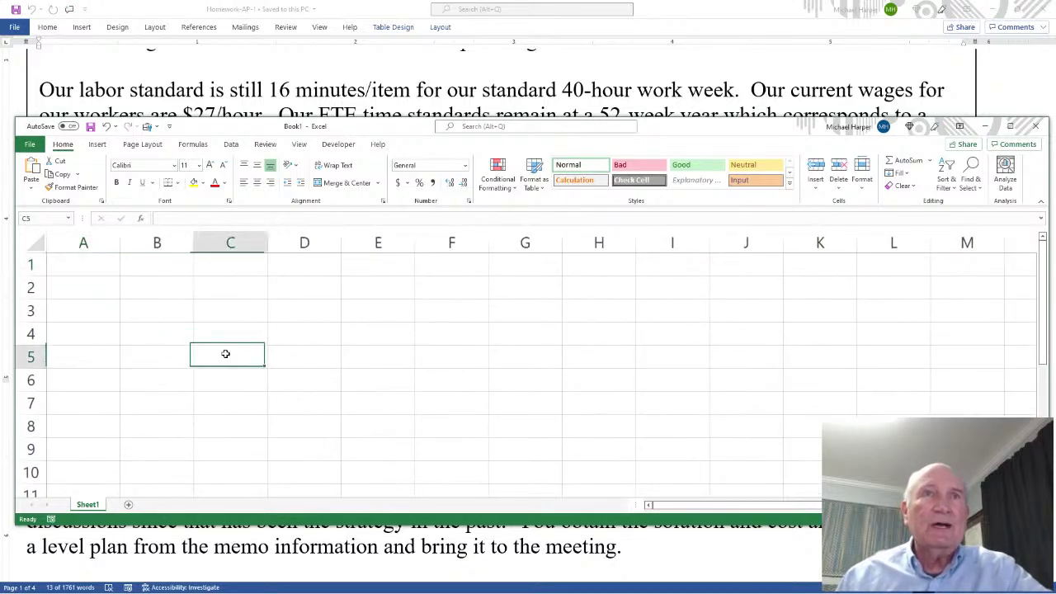
type("LS=")
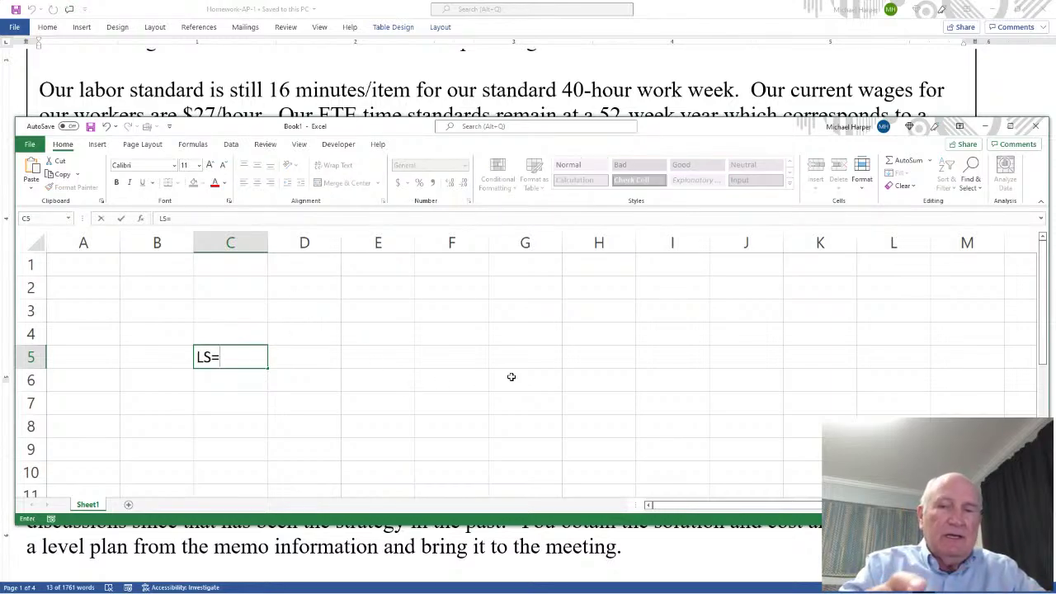
key("Tab")
type("16")
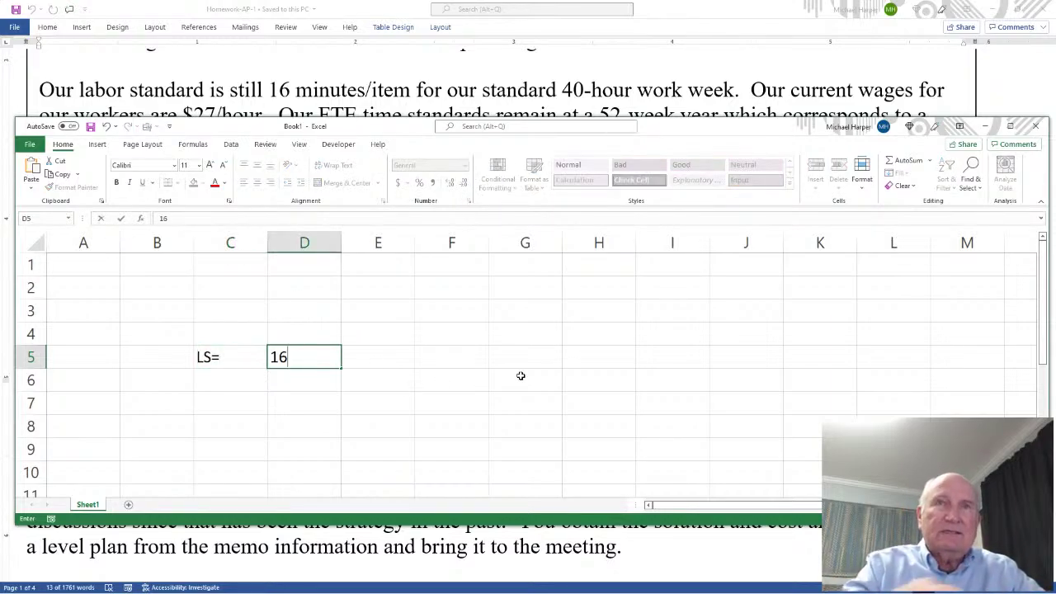
key("Tab")
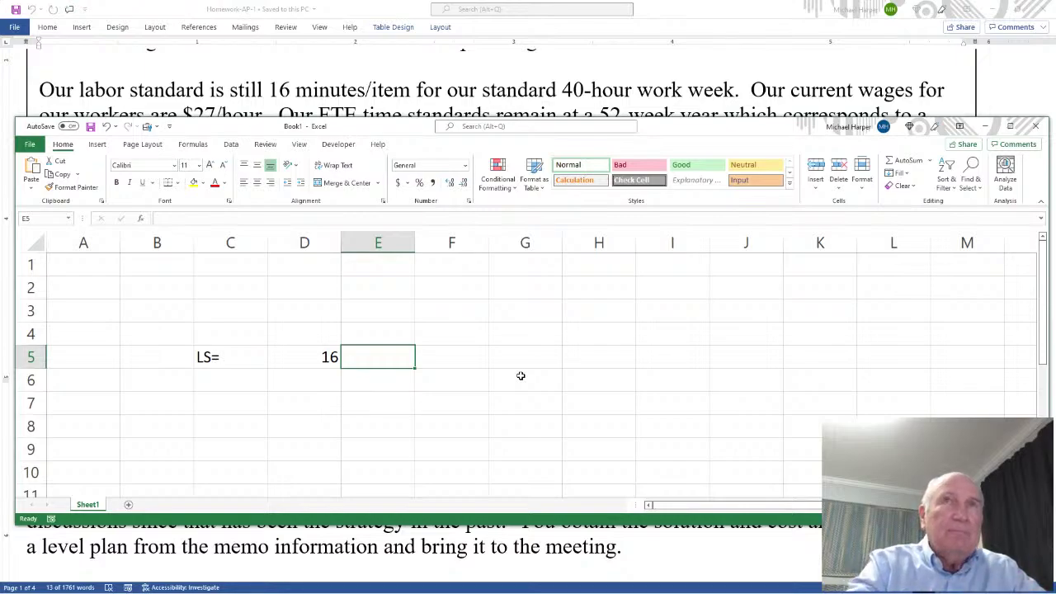
type("Min")
key("BackSpace")
key("BackSpace")
key("BackSpace")
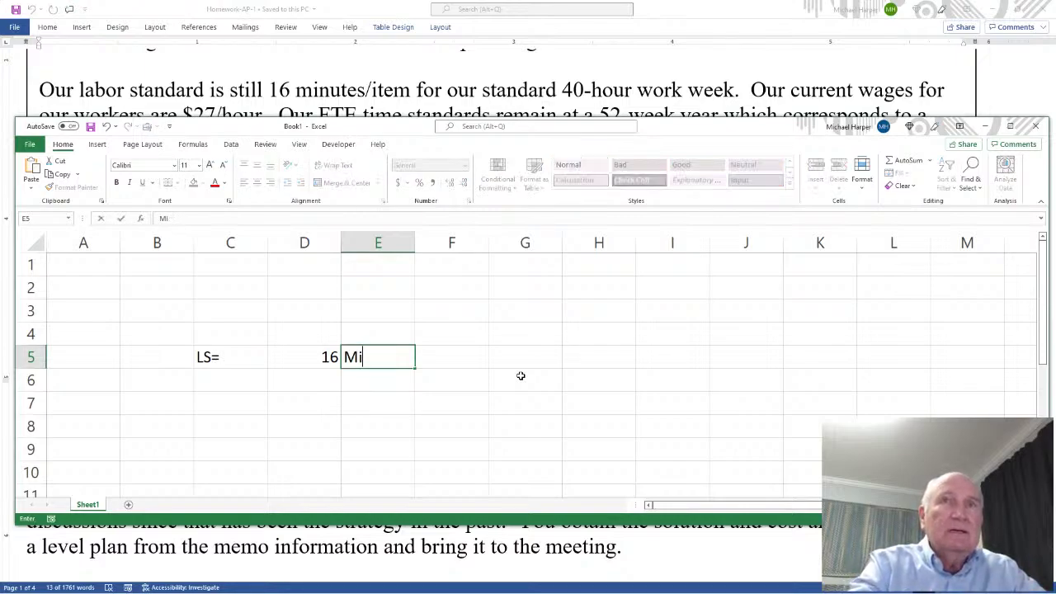
type("min/")
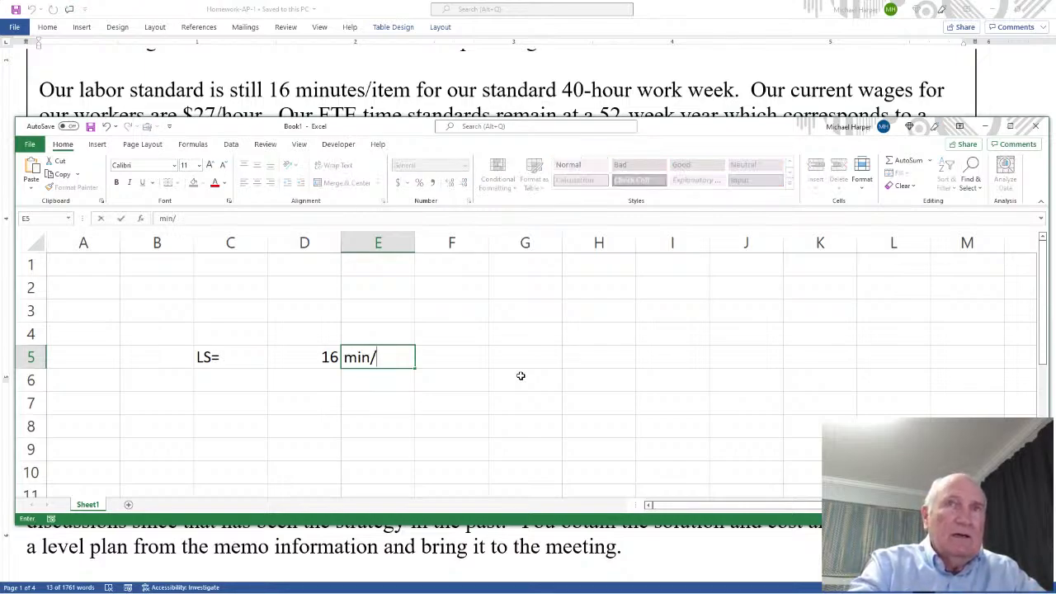
type("item")
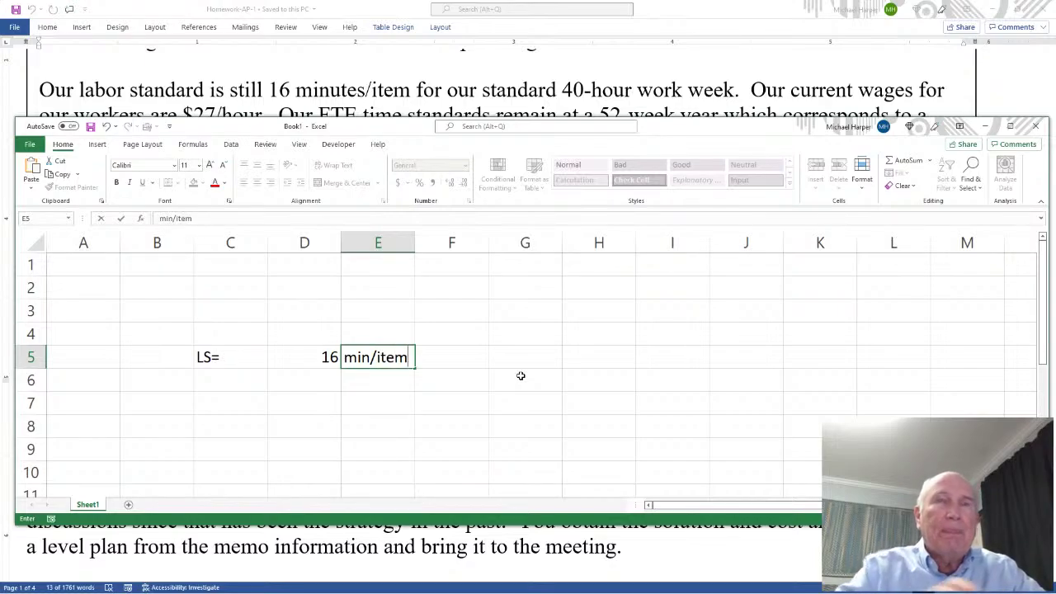
key("Return")
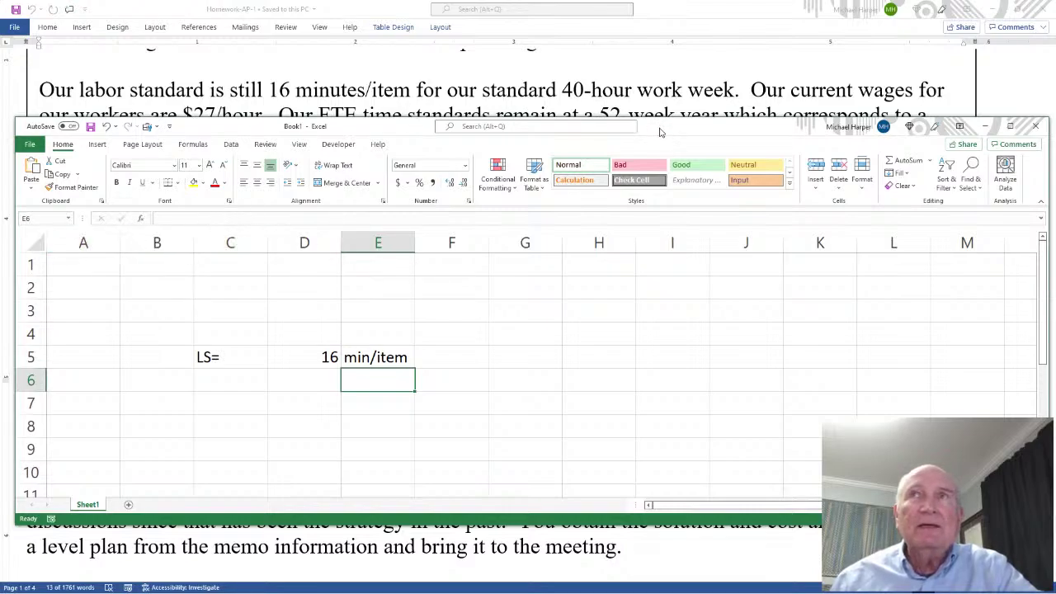
- Enter PS= with formula =40*52/12/(16/60), giving 650, labelled items/mo in row 6
left_click_drag(657, 130, 659, 146)
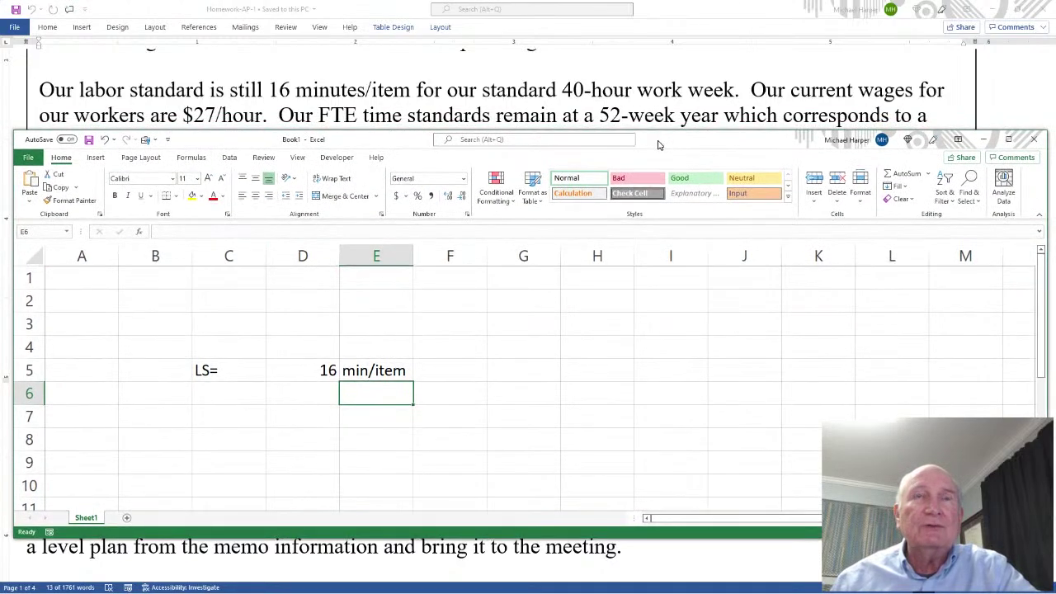
left_click(224, 391)
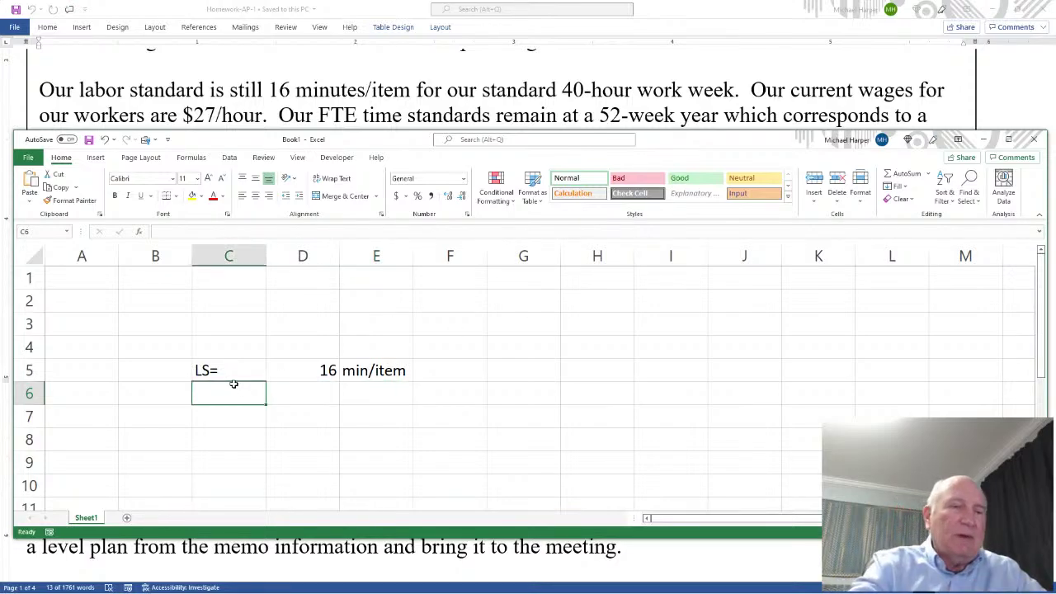
type("PS=")
key("Tab")
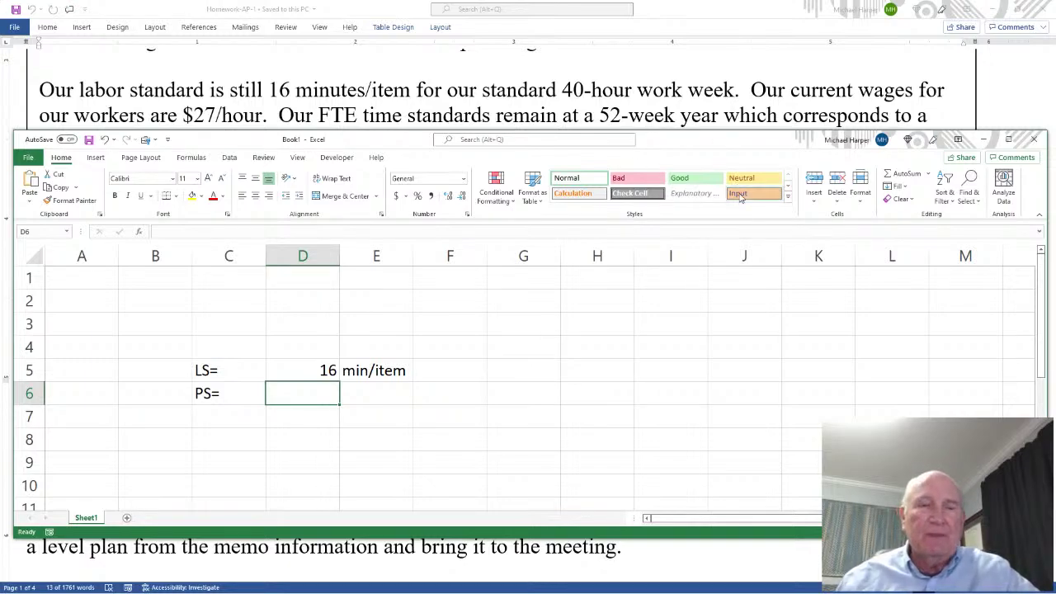
type("=40*52")
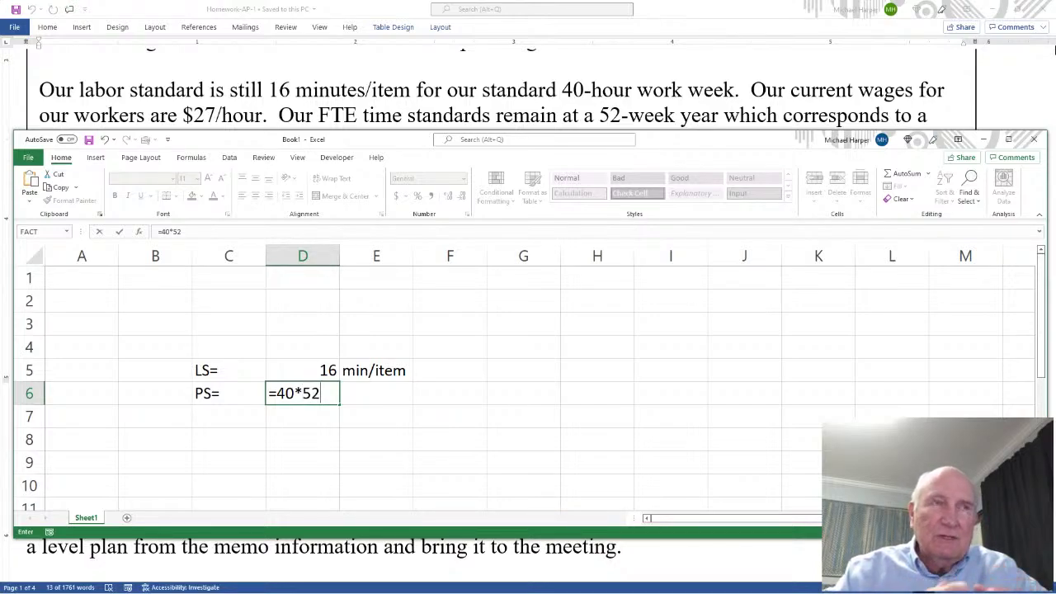
type("/12")
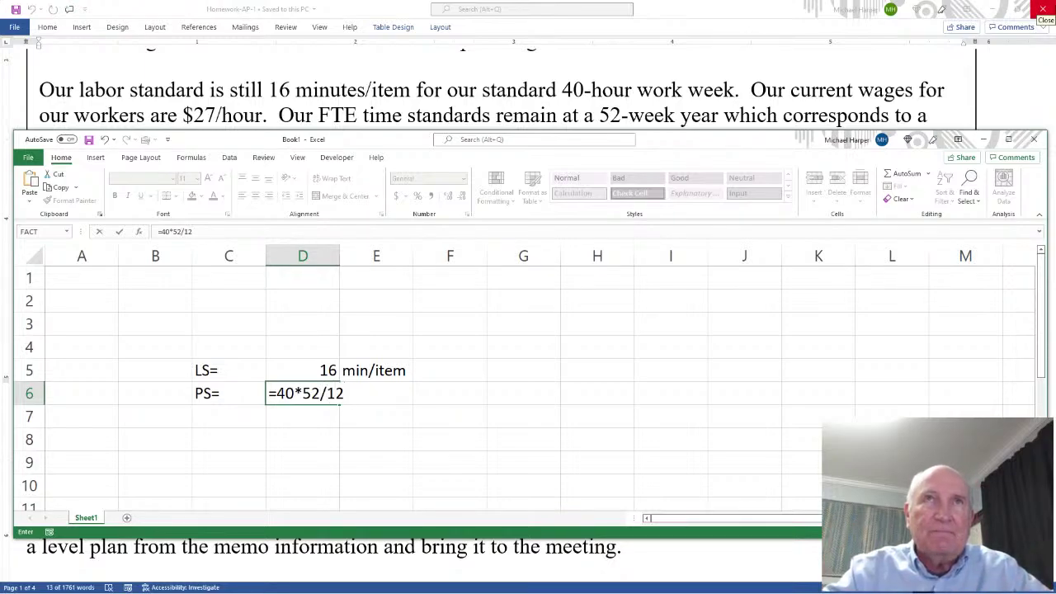
type("/")
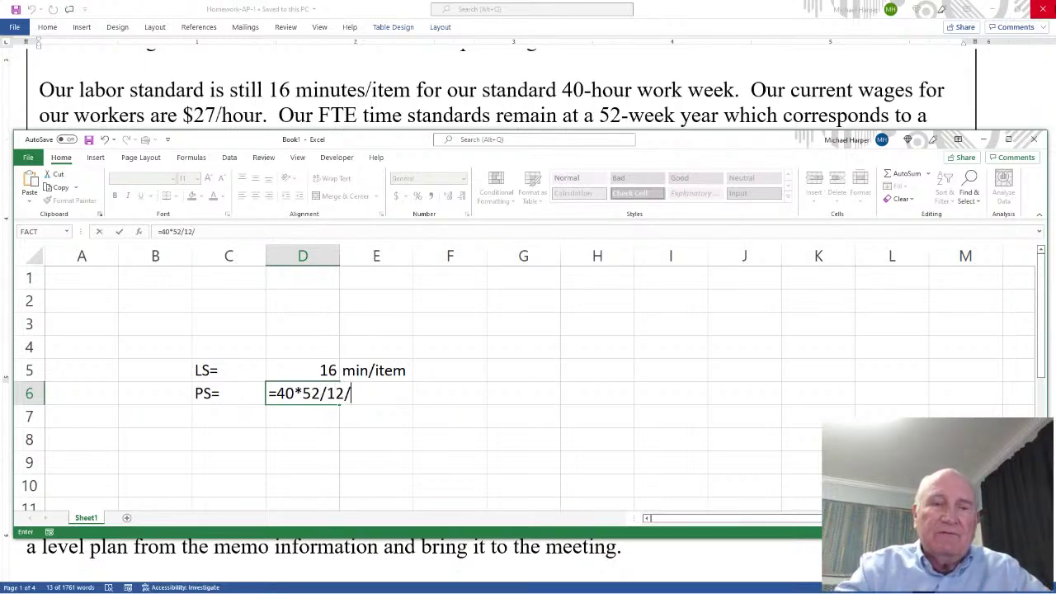
type("(")
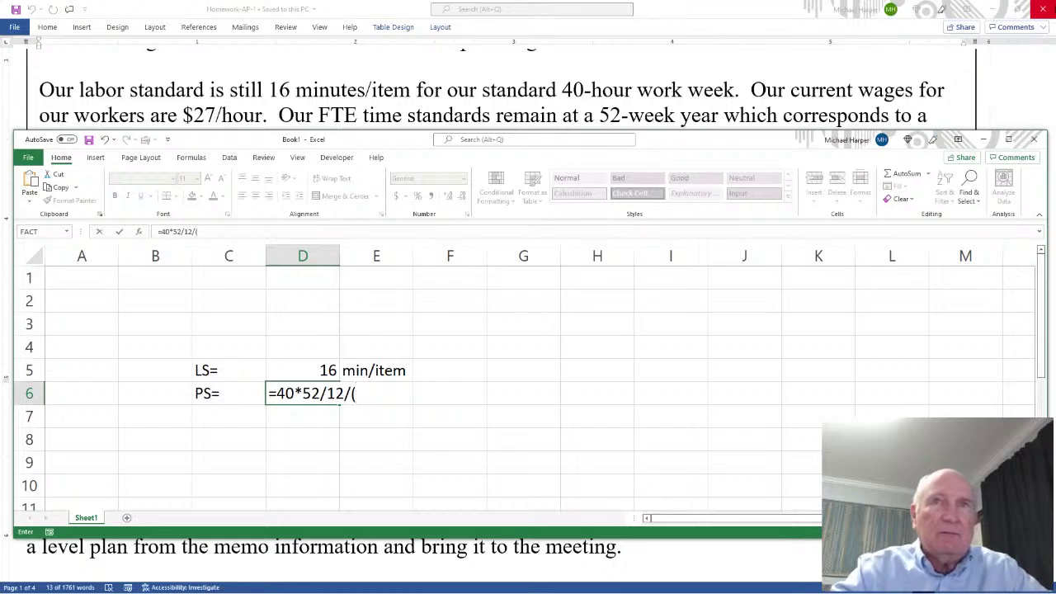
type("16/")
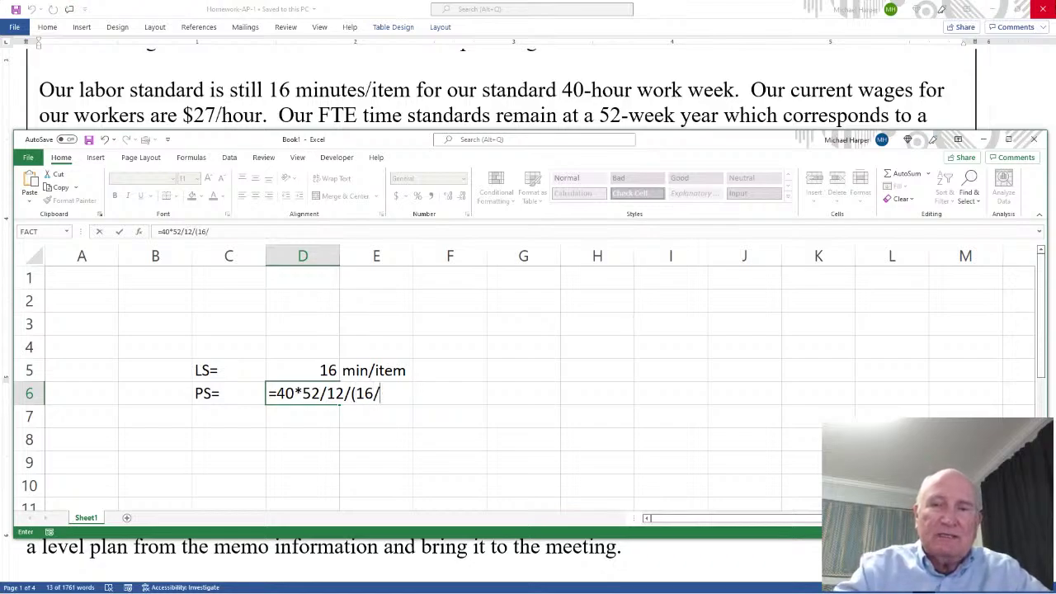
type("60)")
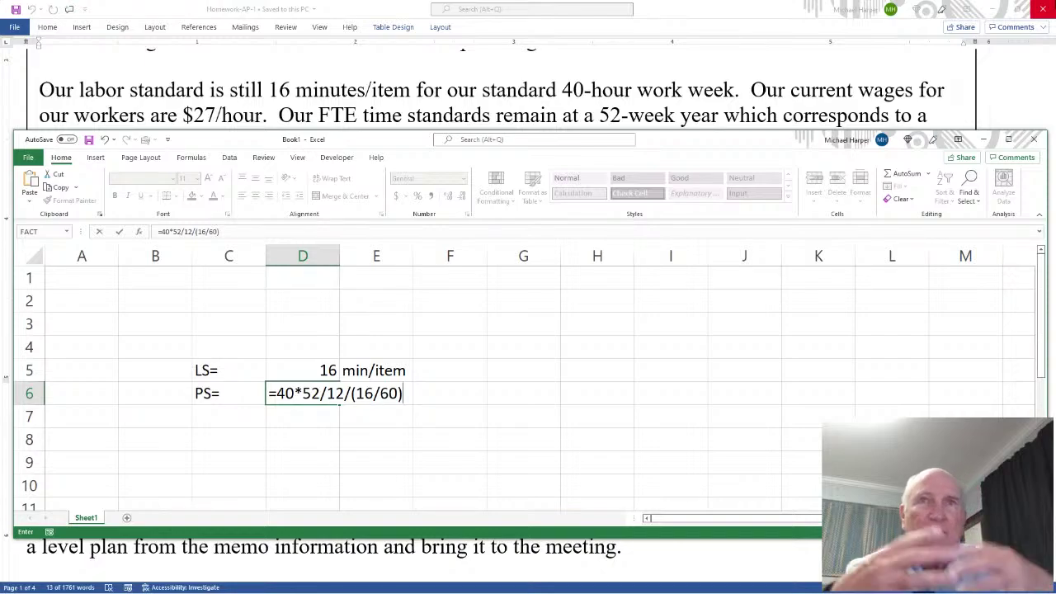
key("Return")
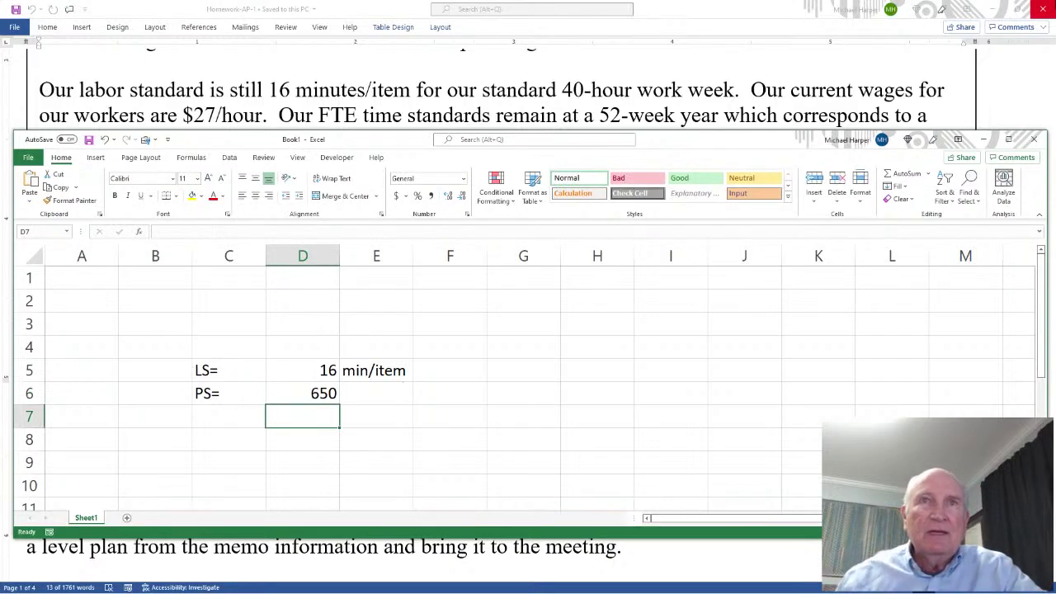
left_click(363, 387)
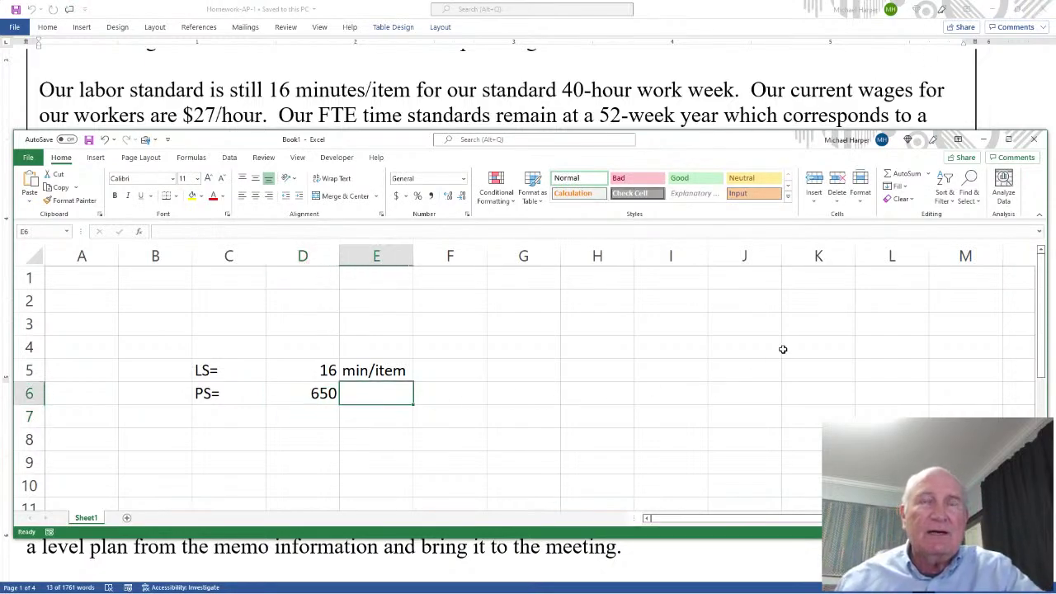
type("i")
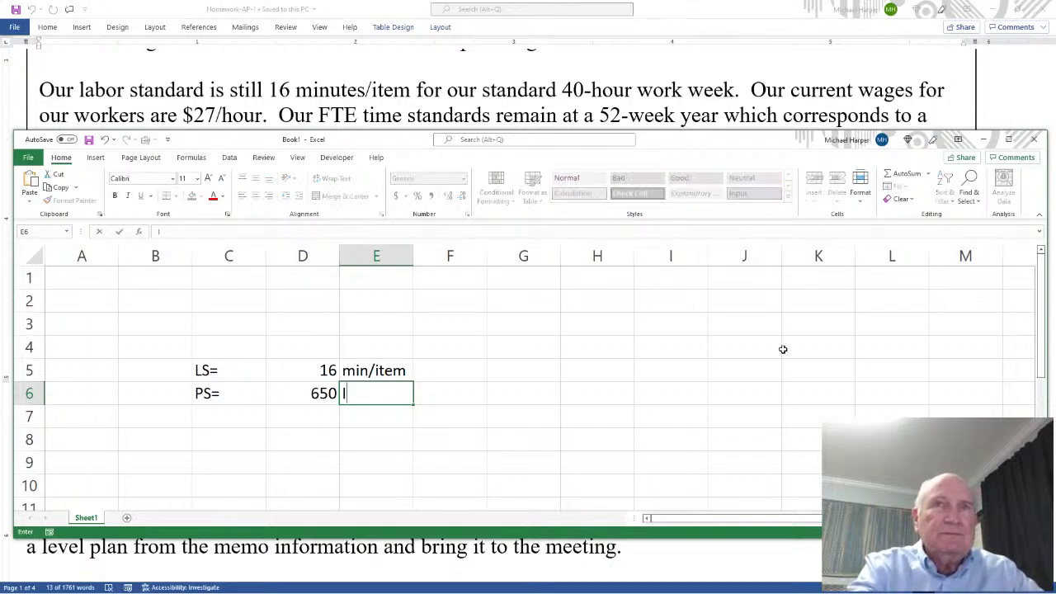
type("atem")
key("BackSpace")
key("BackSpace")
key("BackSpace")
key("BackSpace")
key("BackSpace")
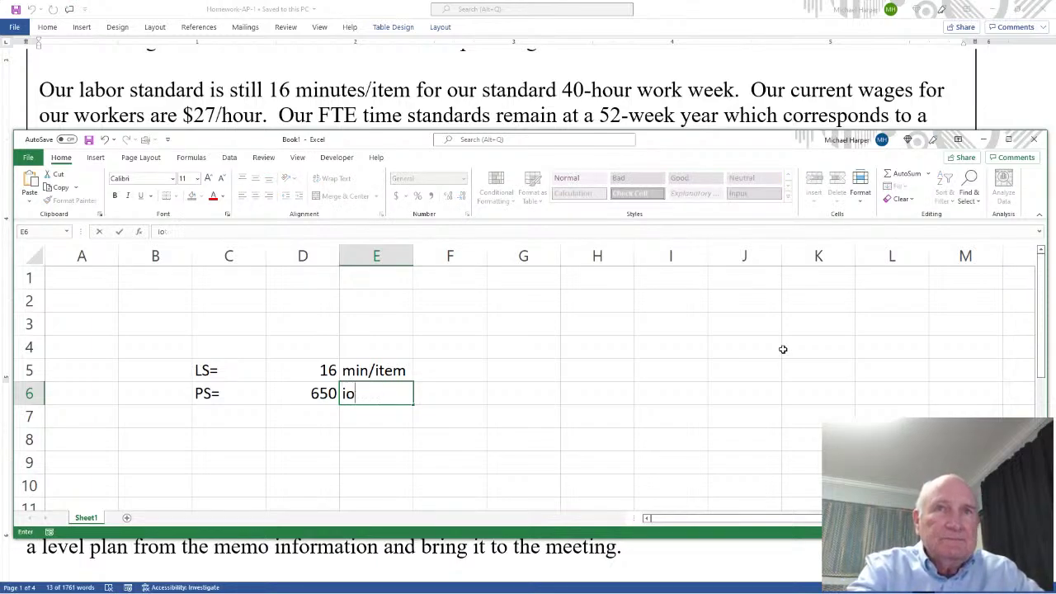
type("items/")
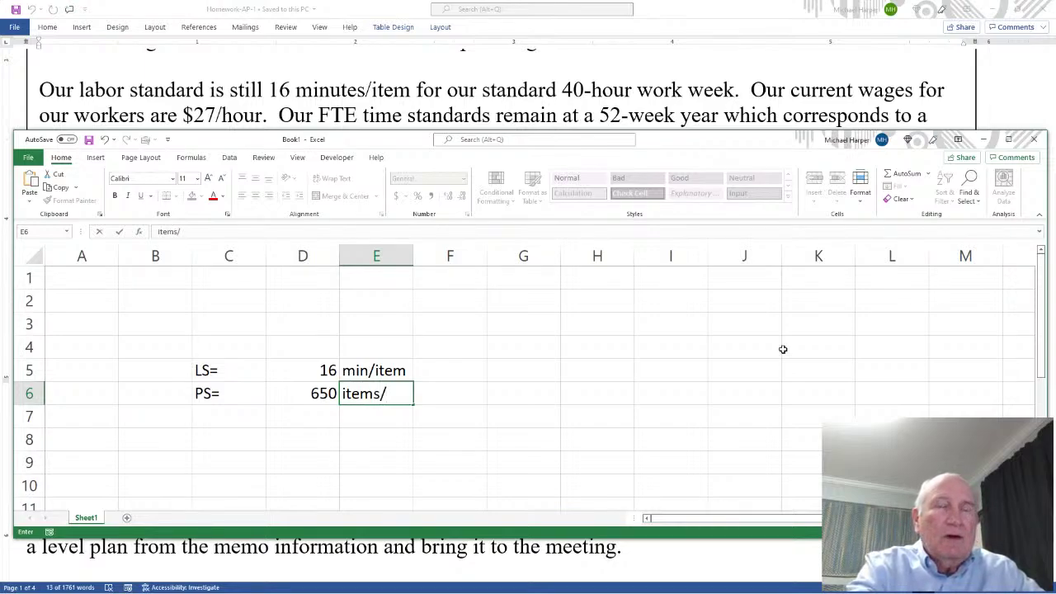
type("mo")
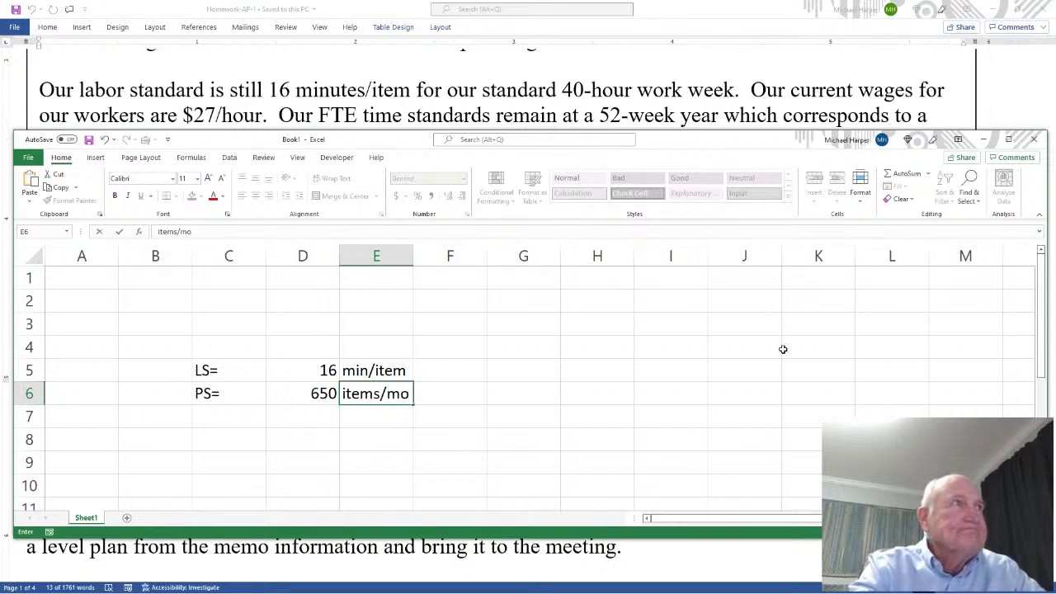
key("Return")
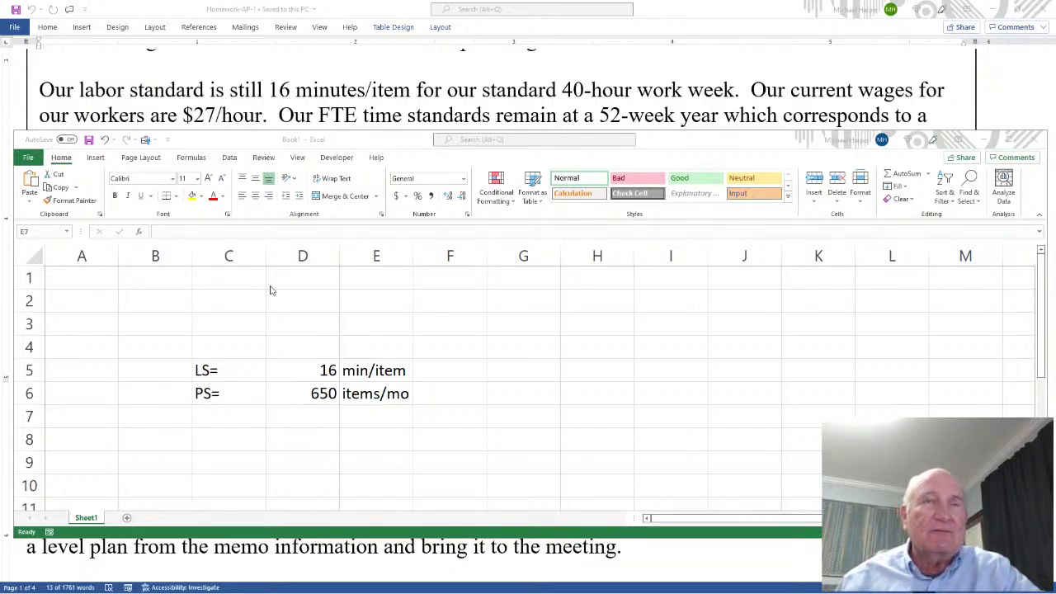
- Add the RTc= row with 27 $/hr in C7:E7
left_click(231, 410)
left_click(223, 415)
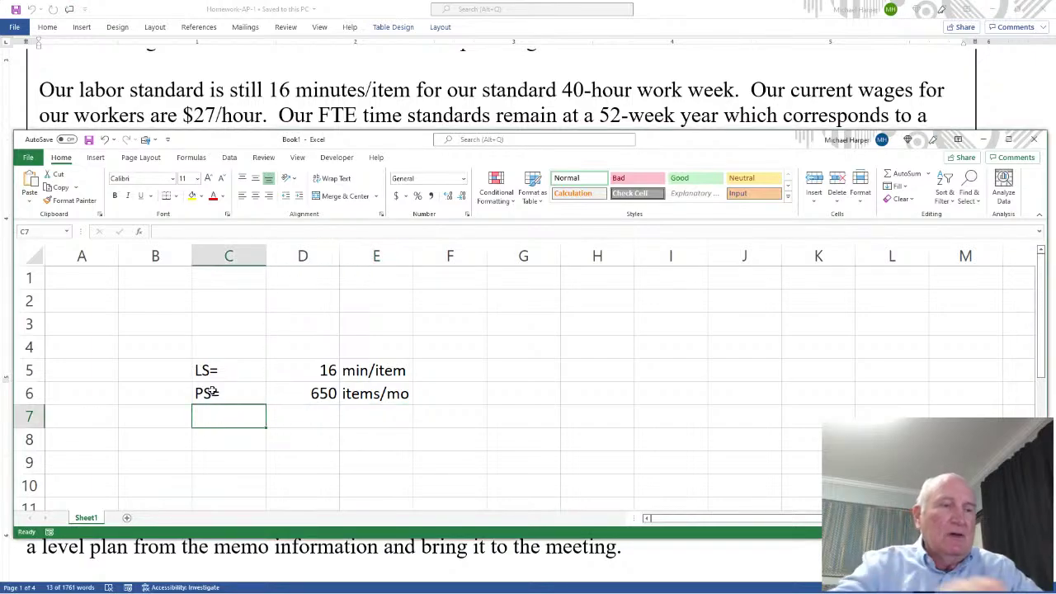
type("RT")
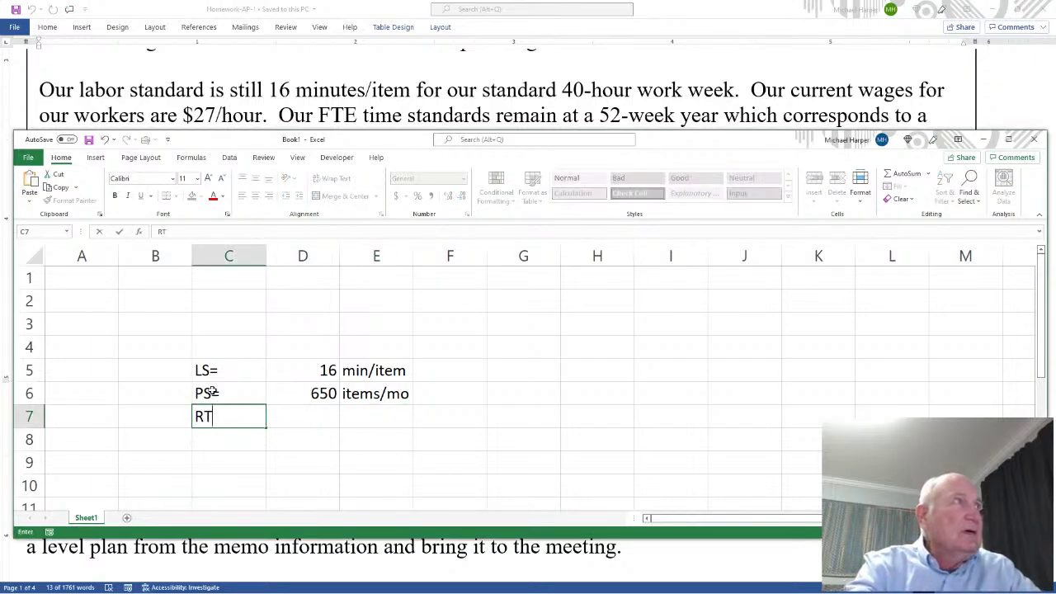
type("c")
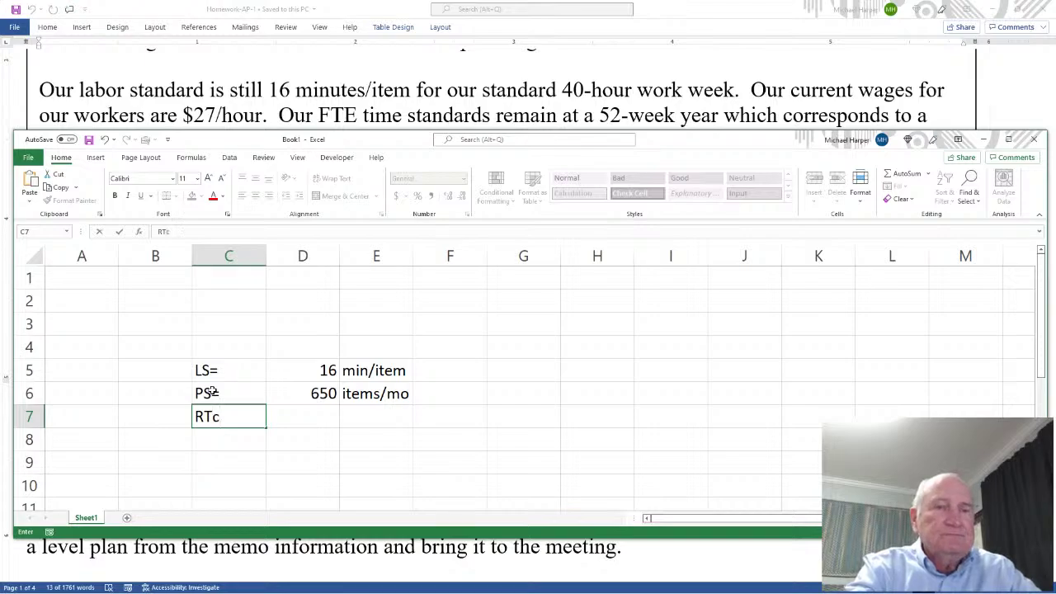
type("=")
key("Tab")
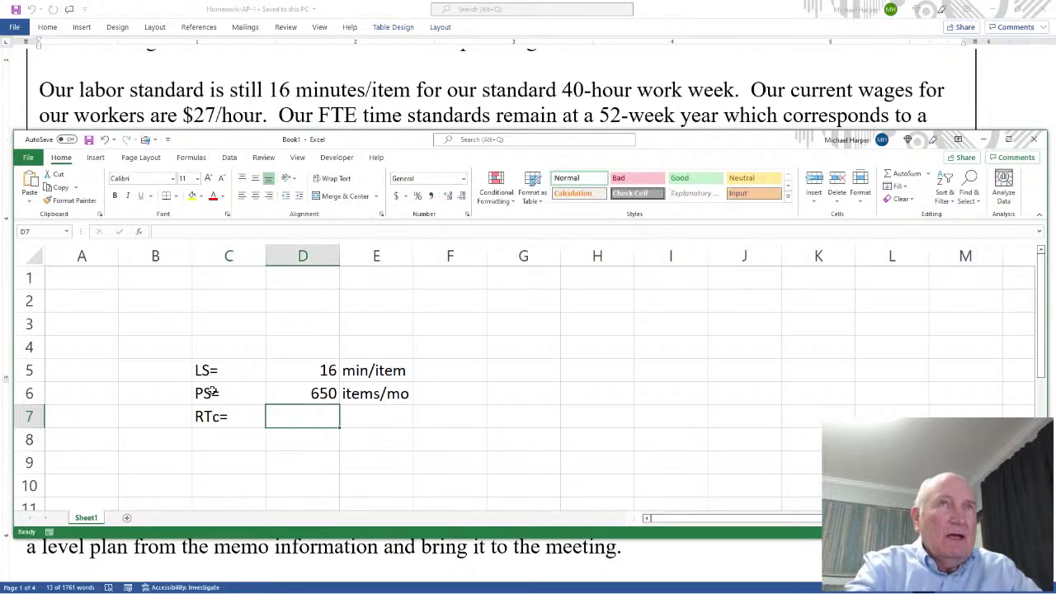
type("27")
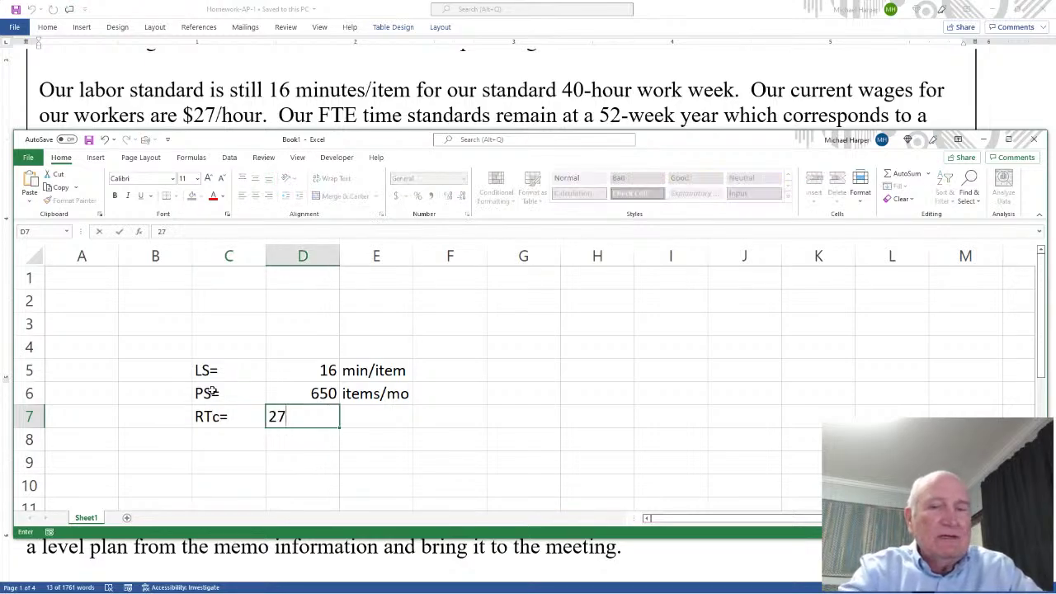
key("Tab")
key("Down")
type("$/")
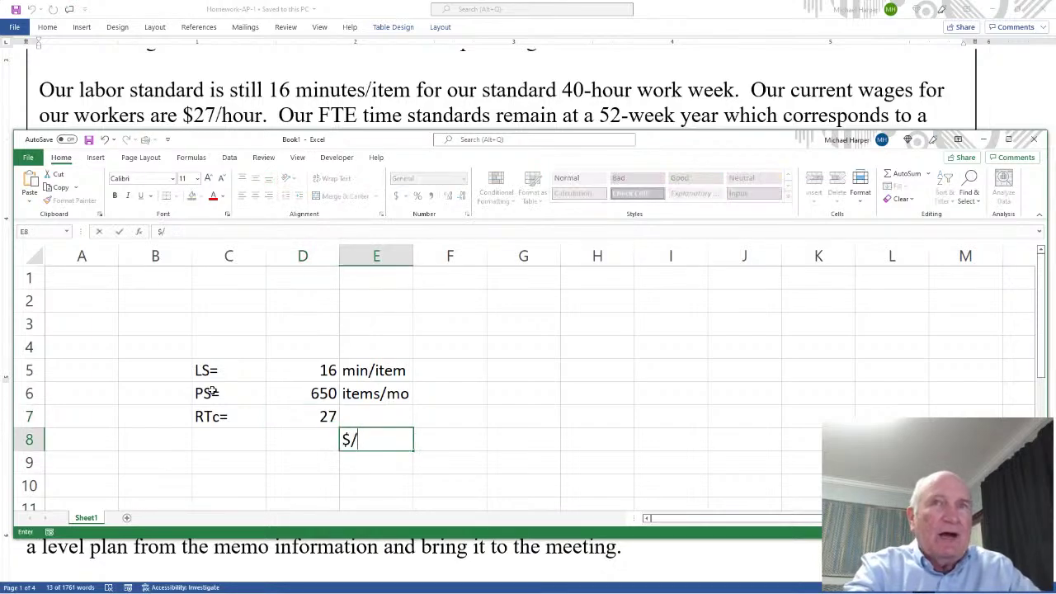
key("BackSpace")
key("BackSpace")
key("Up")
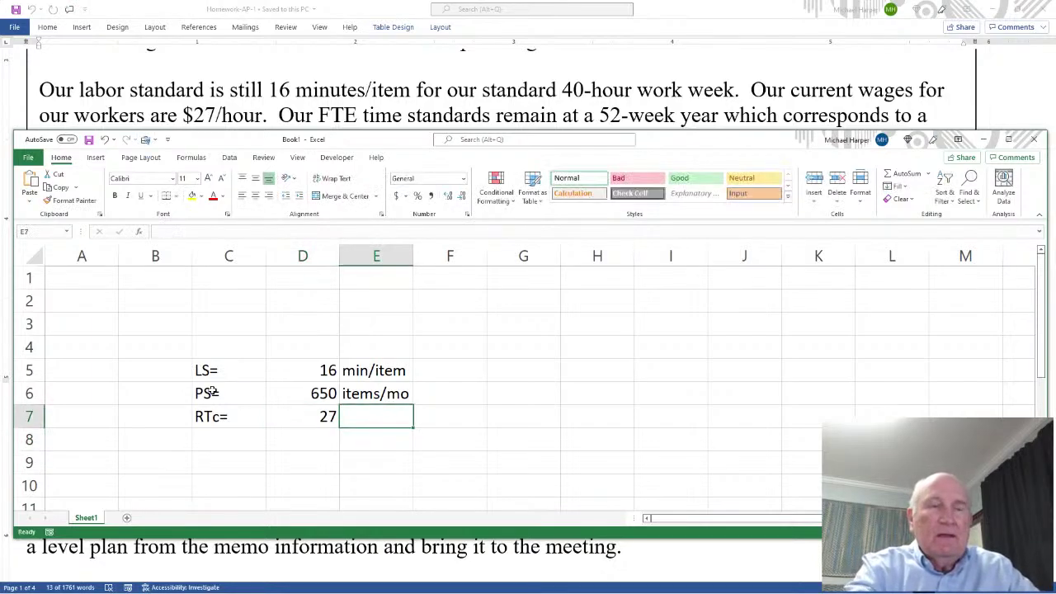
type("$/")
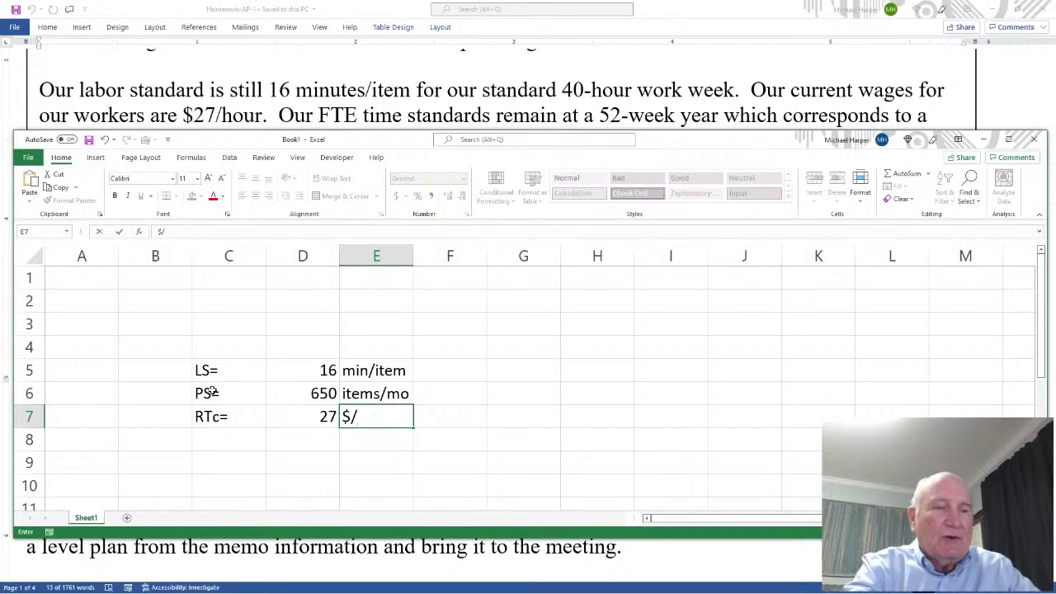
type("hr")
key("Return")
key("Left")
key("Left")
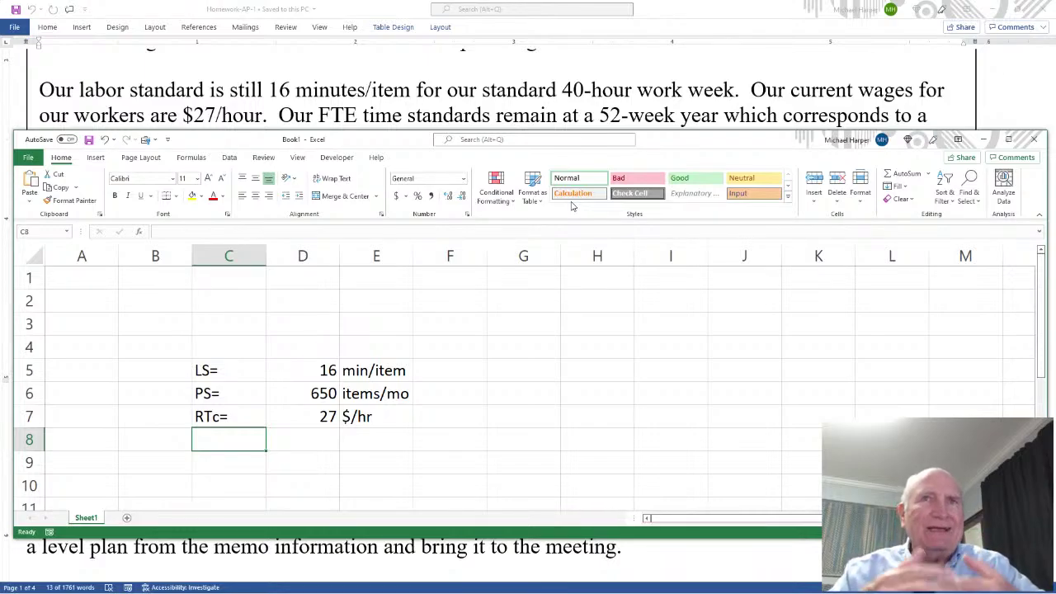
- Add RTc= =D7*16/60 (7.2 $/item) in row 8 and lower the Excel window
type("RTc=")
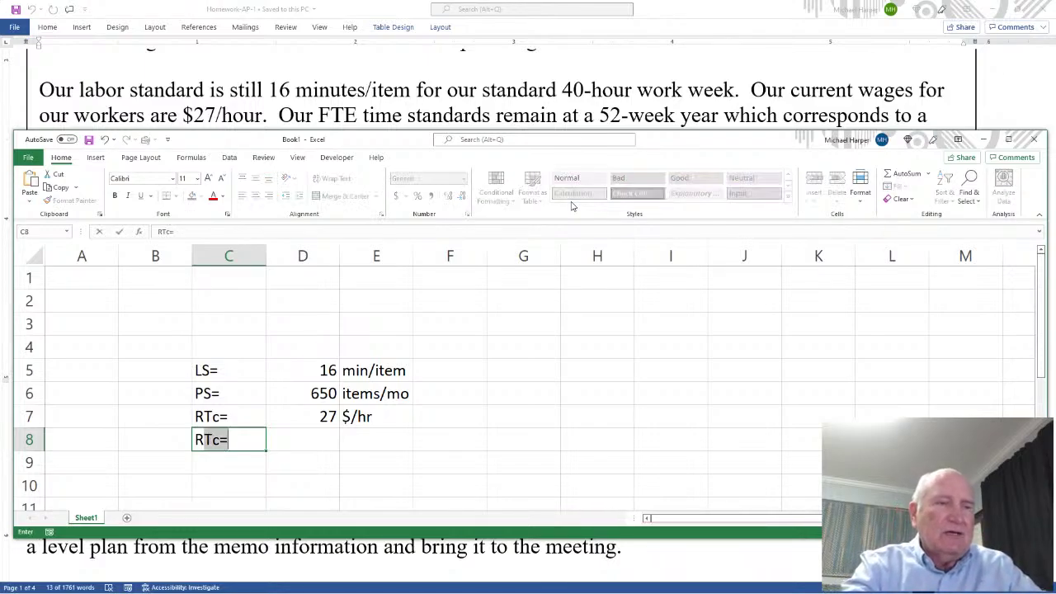
key("Right")
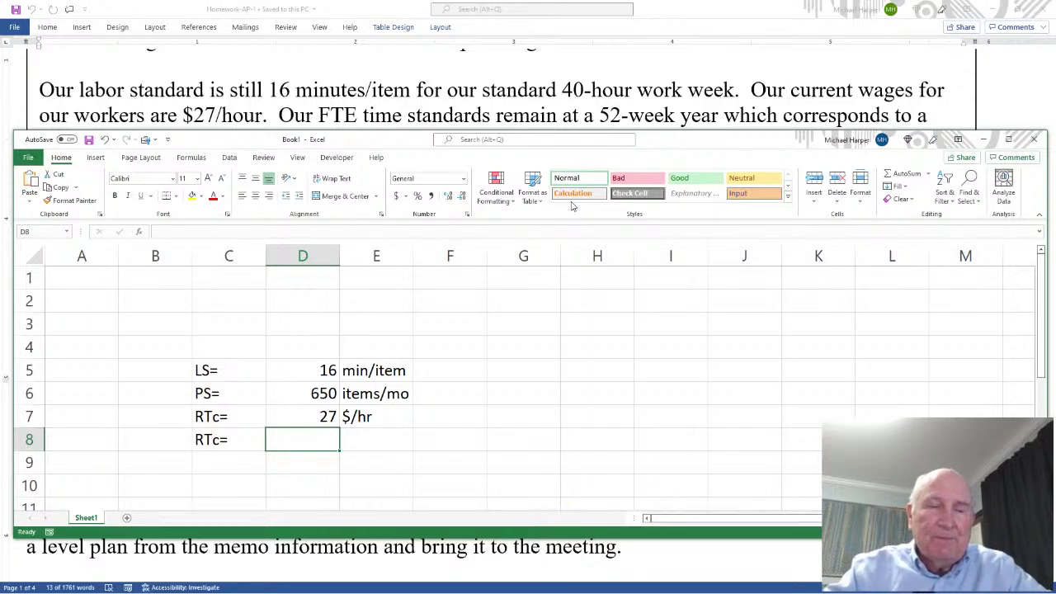
type("=")
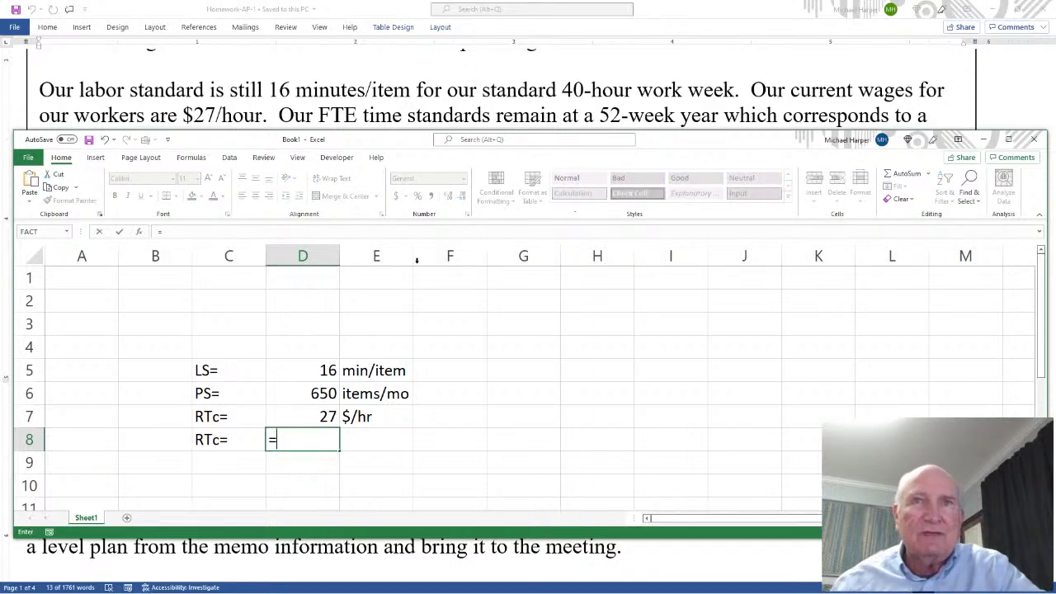
left_click(317, 414)
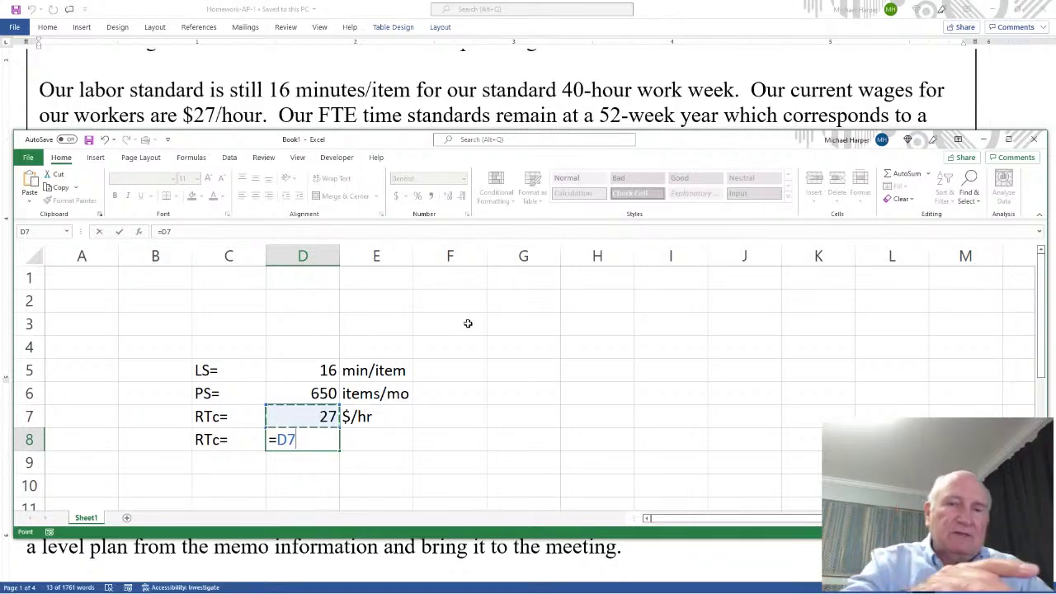
type("*16")
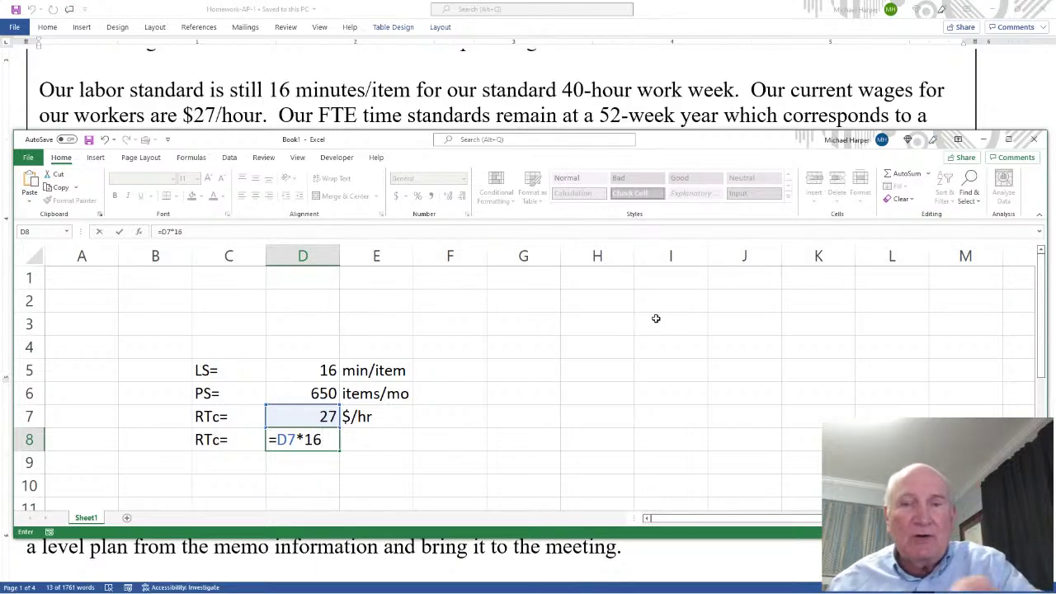
type("/60")
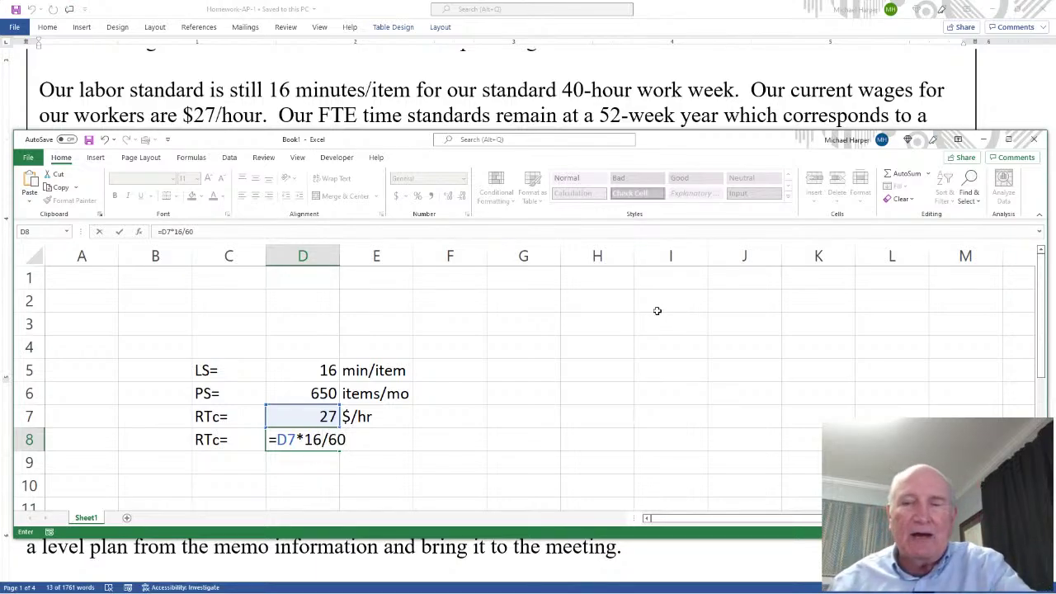
key("Return")
left_click(369, 437)
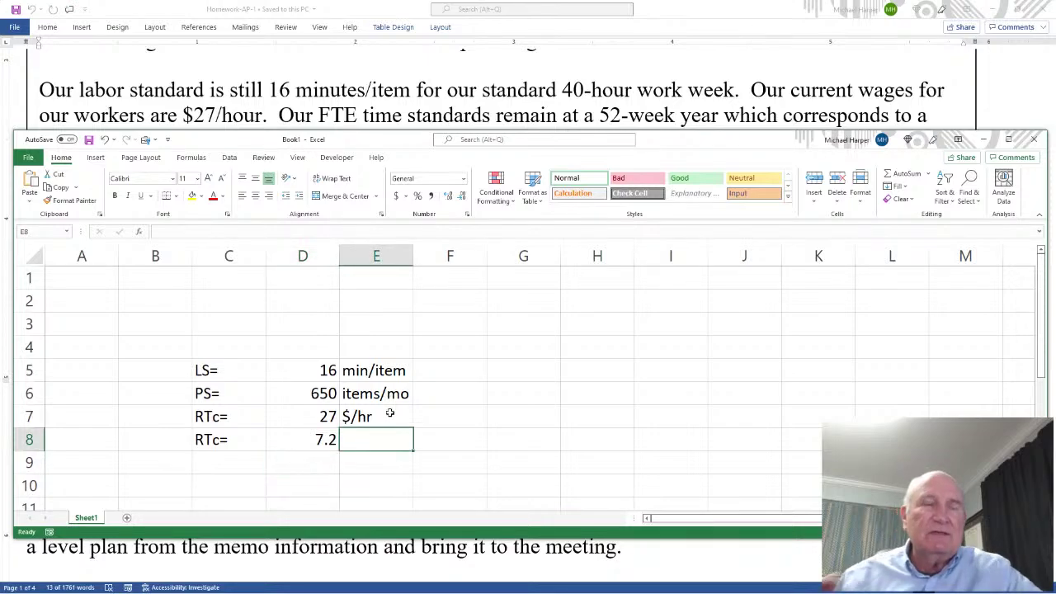
type("$/")
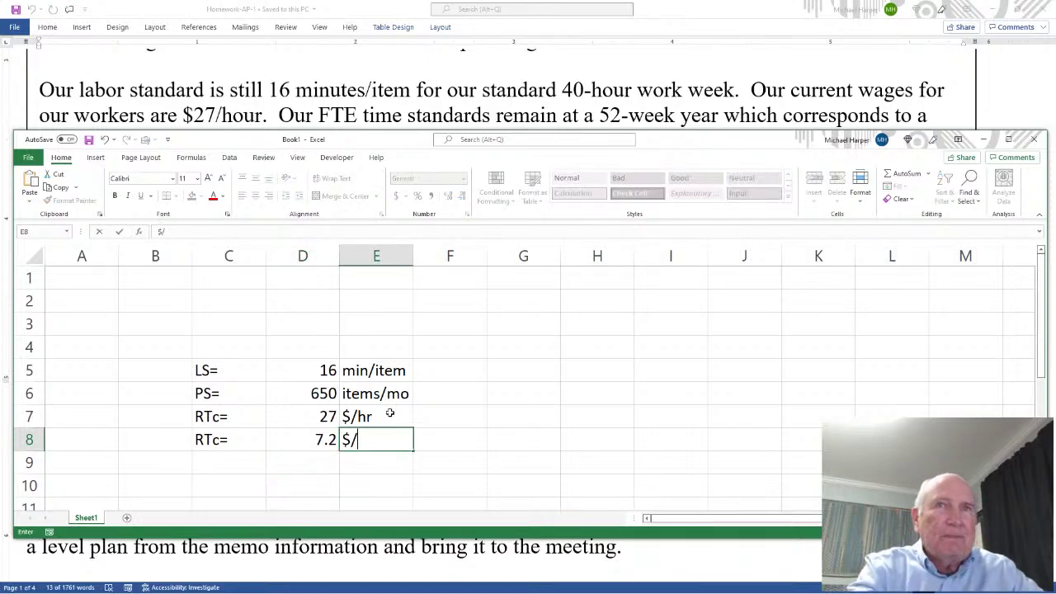
type("item")
key("Return")
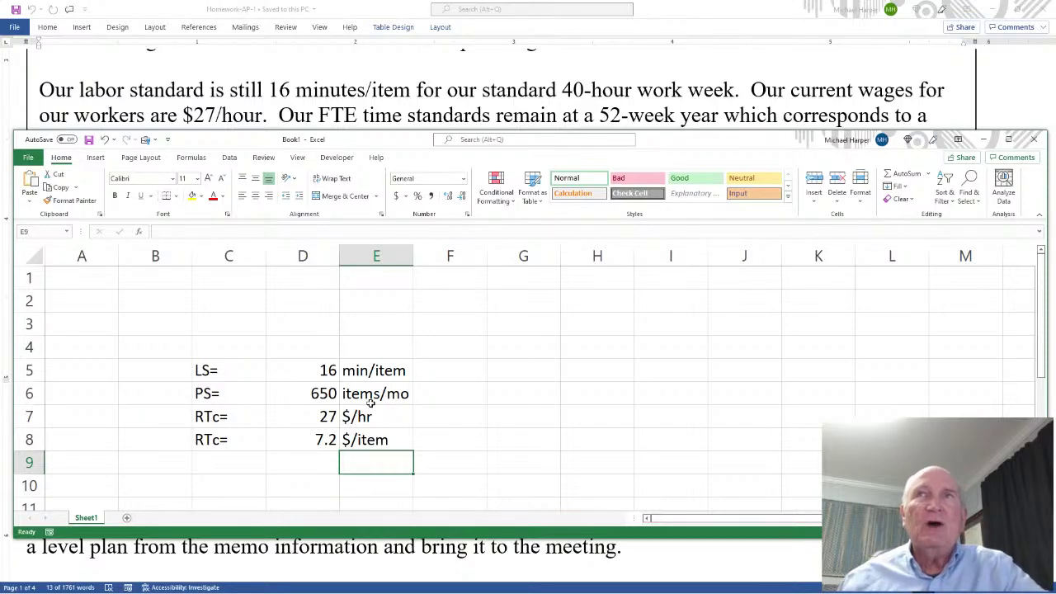
left_click_drag(674, 141, 673, 164)
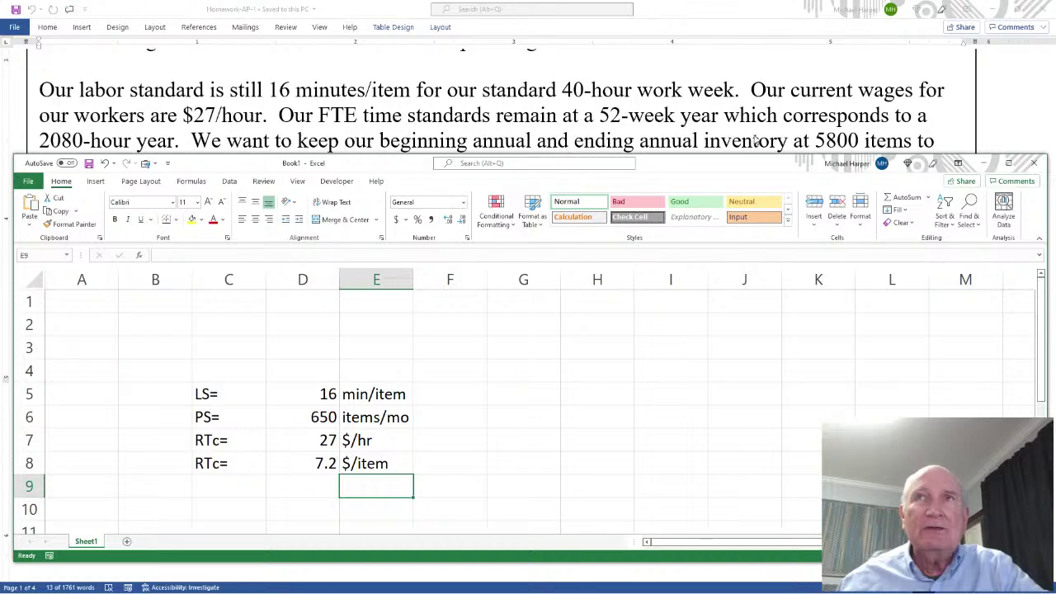
left_click_drag(748, 168, 744, 191)
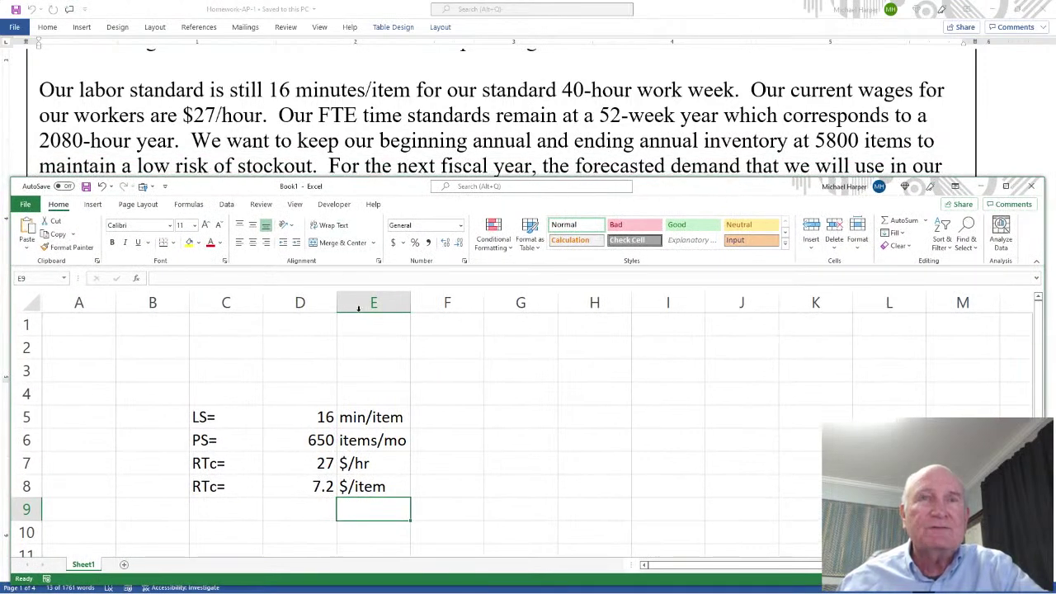
- Label C9 and C10 as BI= and EI=
left_click(234, 511)
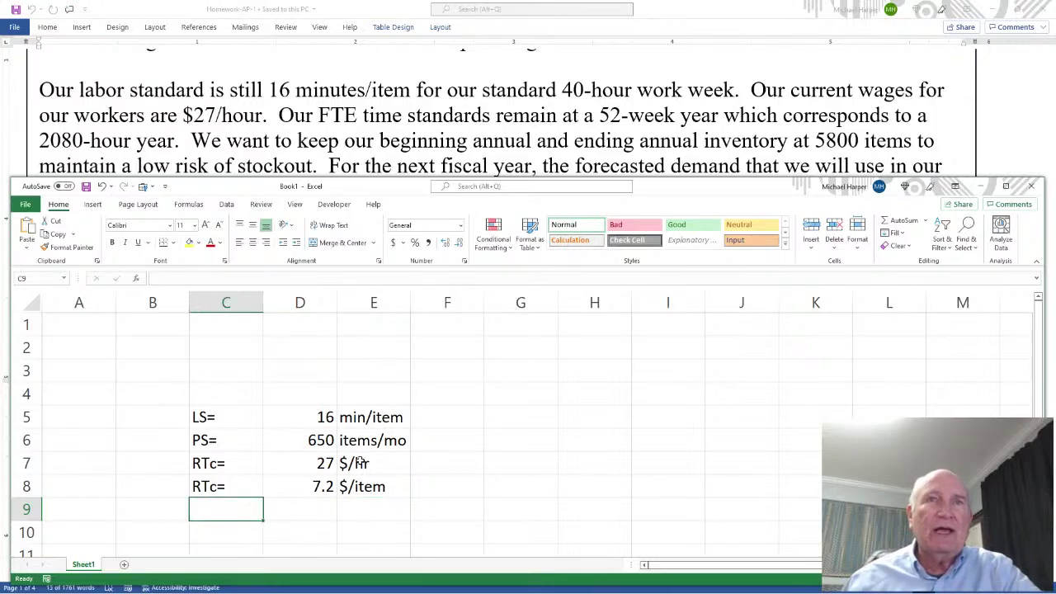
scroll(396, 449, "down", 1)
type("BI=")
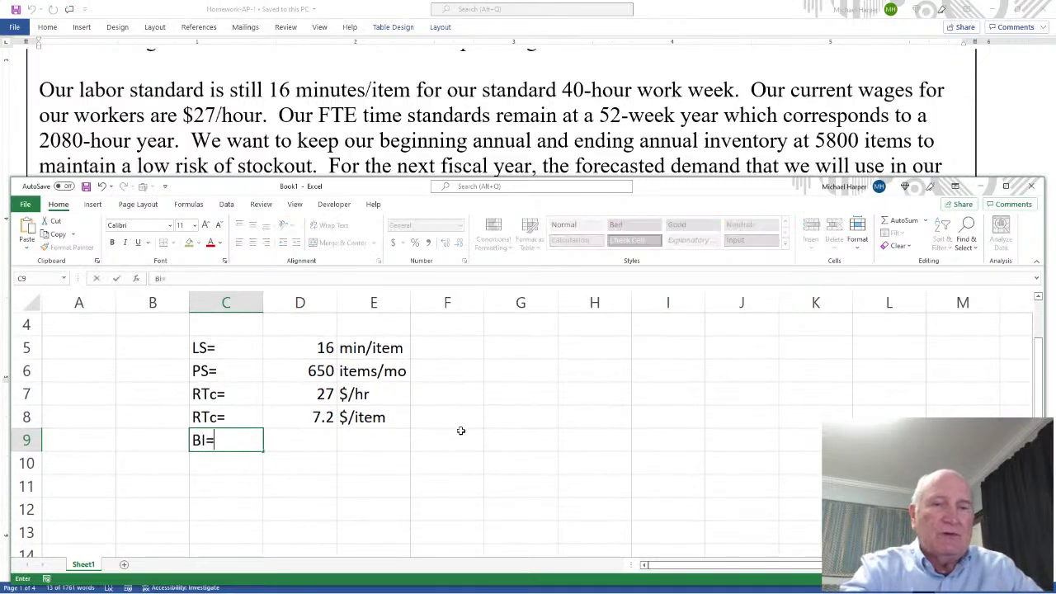
key("Return")
type("EI=")
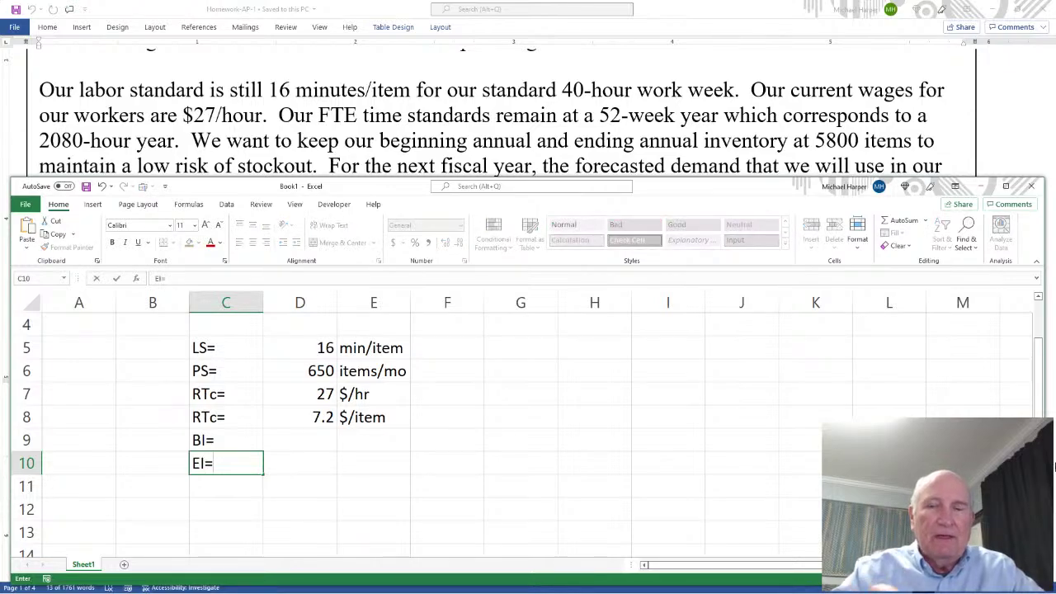
key("Tab")
- Enter 5800 with unit annual for both beginning and ending inventory
key("Up")
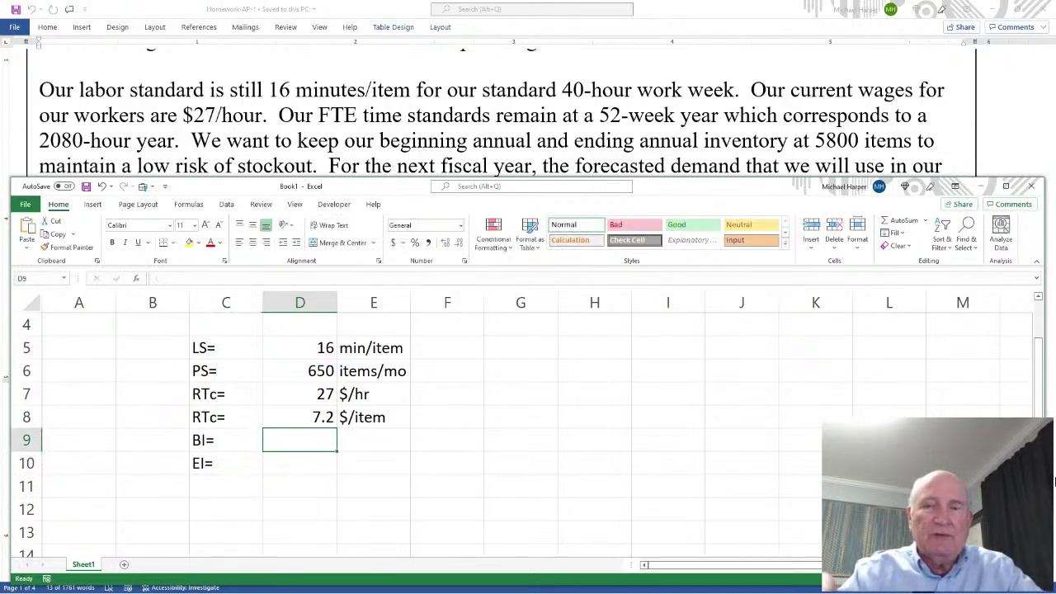
type("5800")
key("Return")
type("5800")
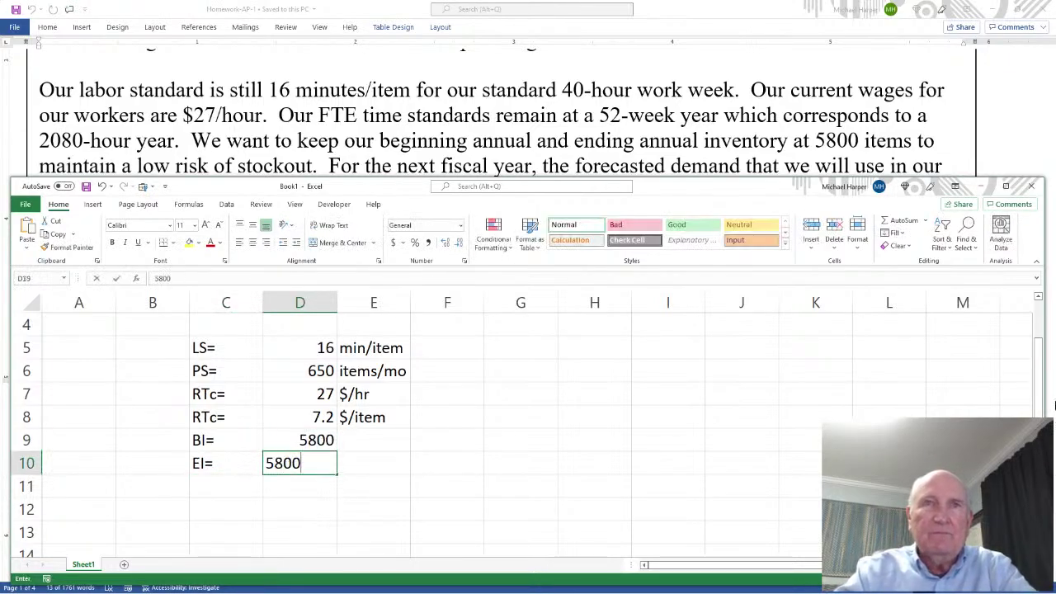
key("Return")
key("Right")
key("Up")
key("Up")
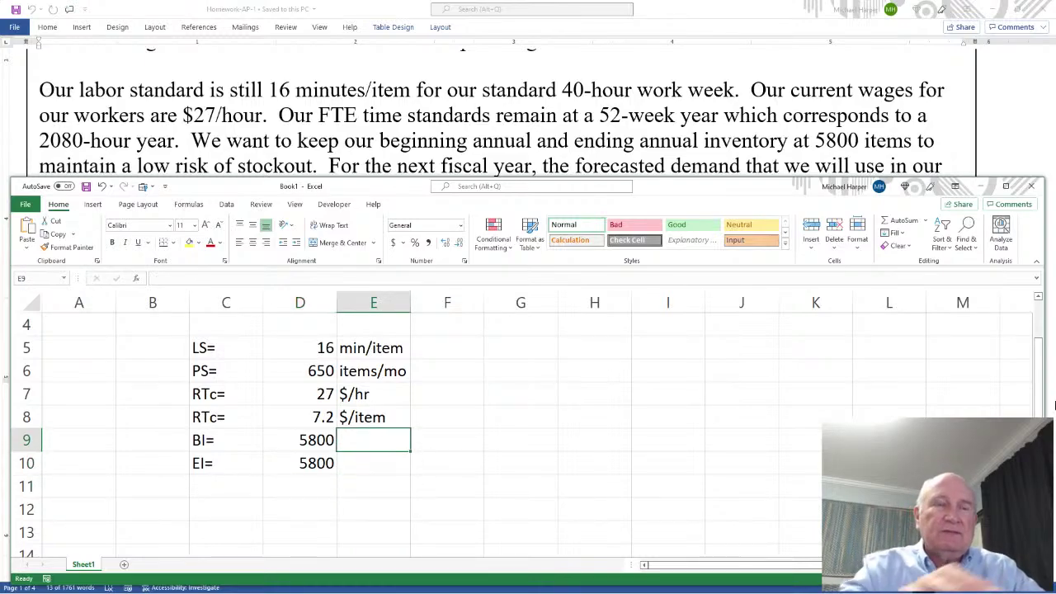
type("annual")
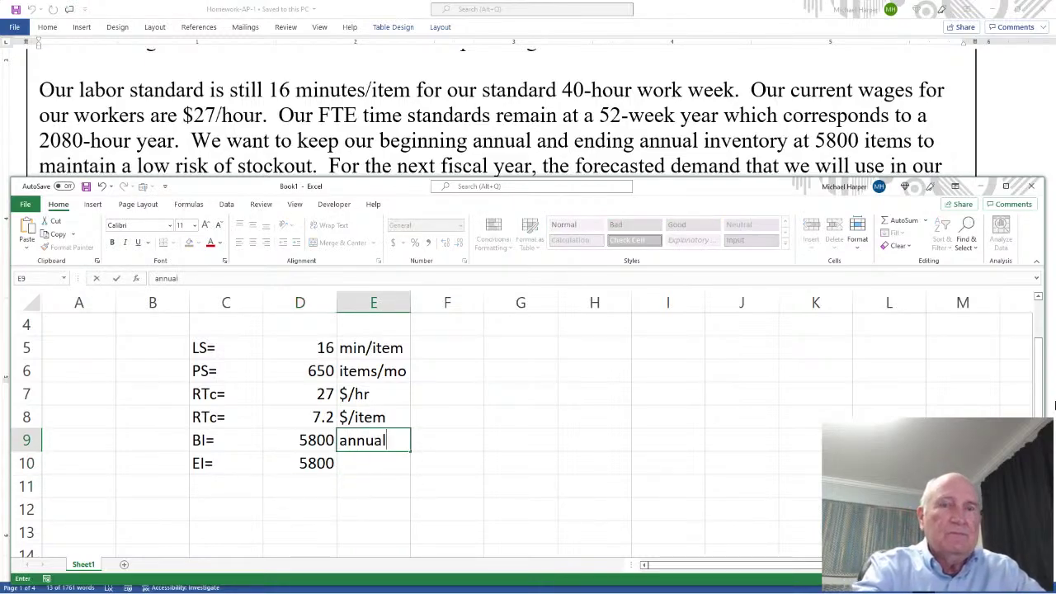
key("Return")
type("annual")
key("Return")
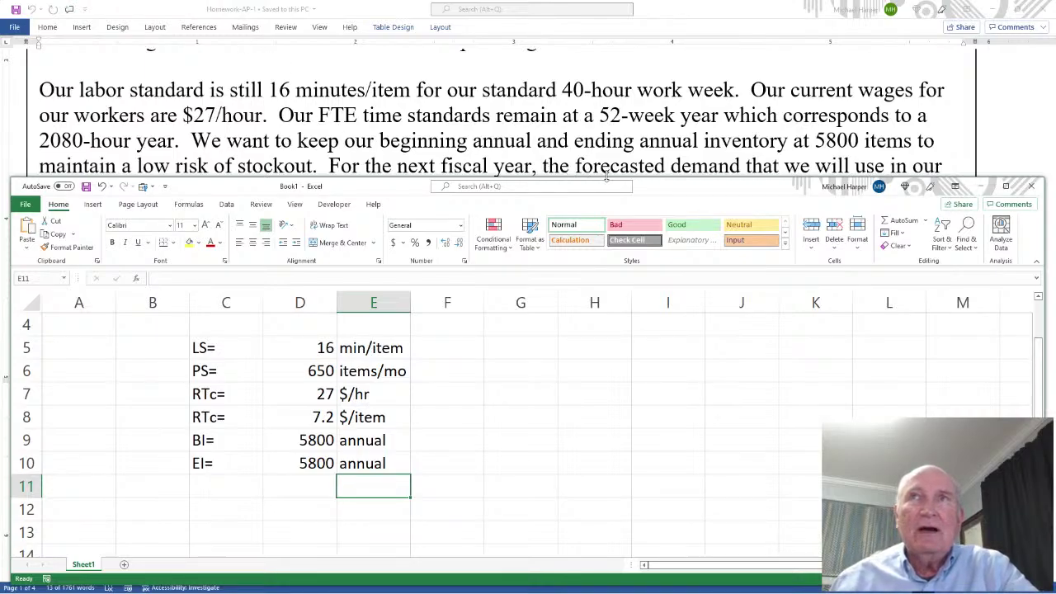
- Select the twelve forecasted monthly demand figures in the Word memo
left_click_drag(667, 196, 663, 226)
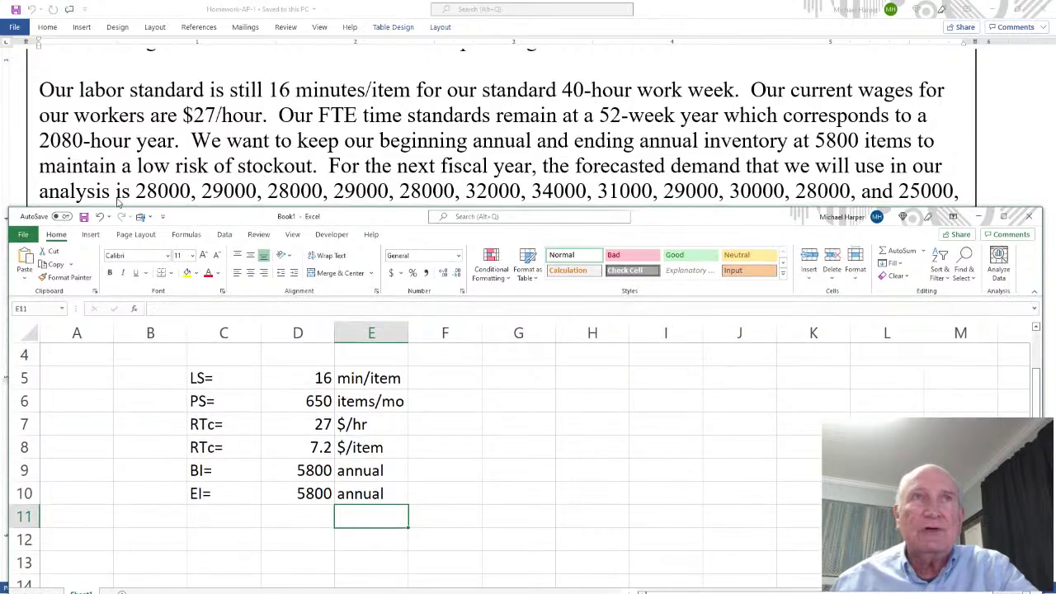
left_click_drag(765, 219, 762, 228)
left_click(163, 205)
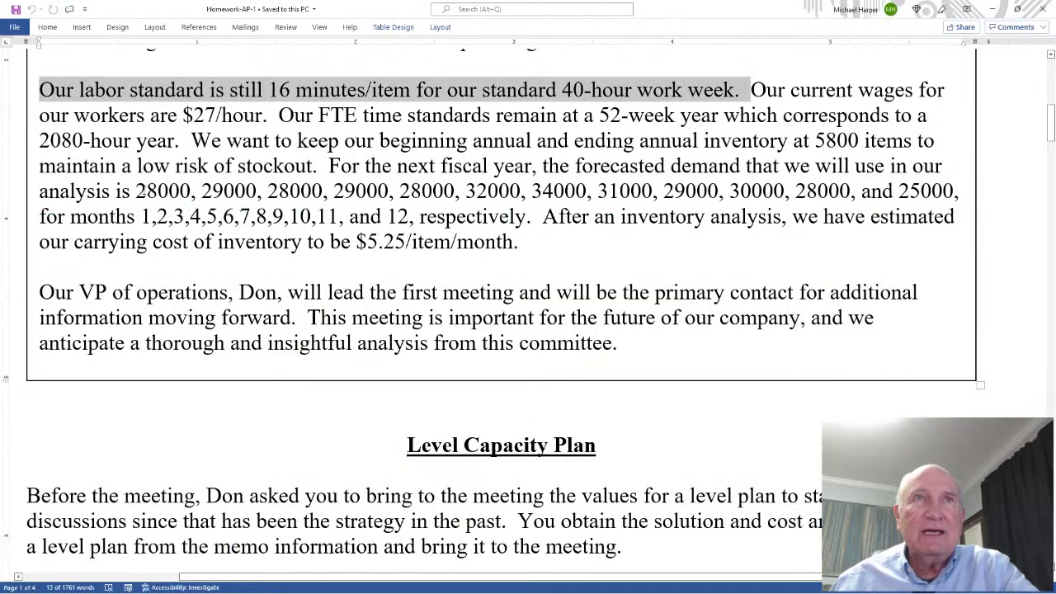
left_click_drag(136, 190, 953, 191)
key("ctrl+c")
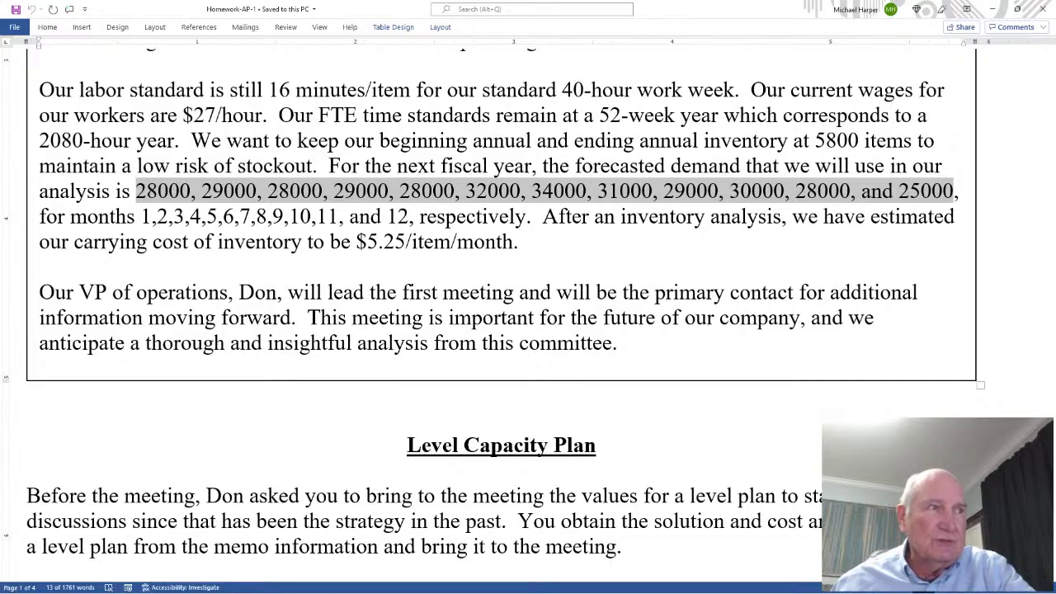
- Maximize the Excel workbook window, then return to the Word memo
key("alt+Tab")
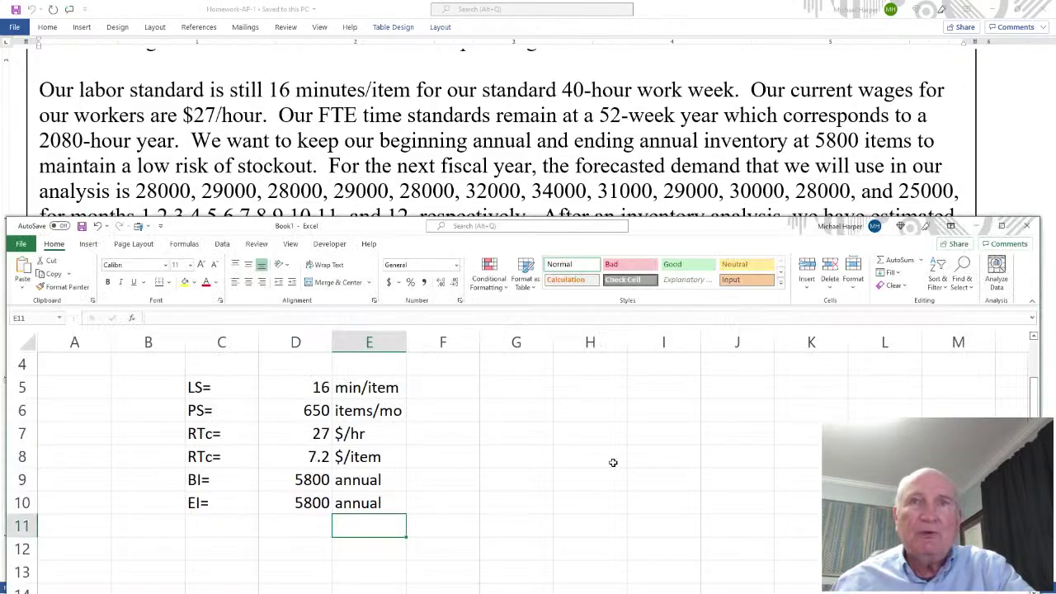
scroll(765, 447, "down", 2)
scroll(761, 447, "up", 2)
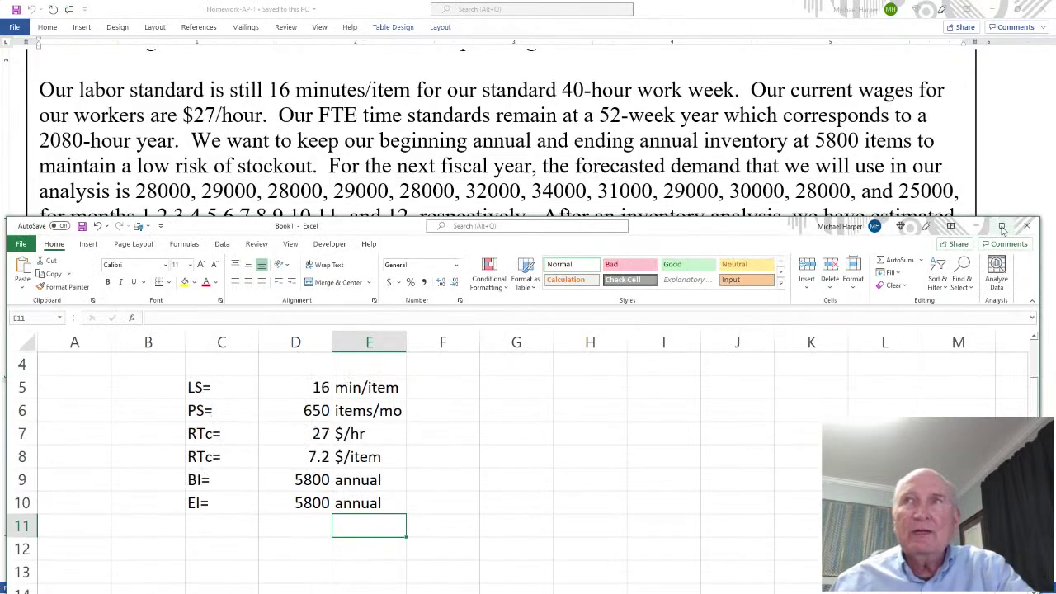
left_click(1002, 225)
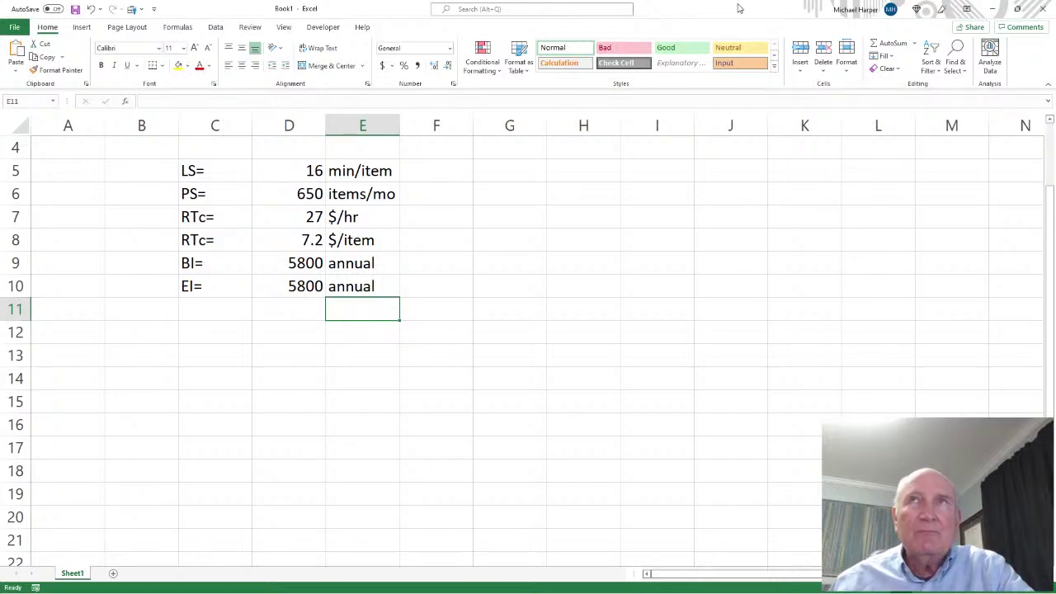
key("alt+Tab")
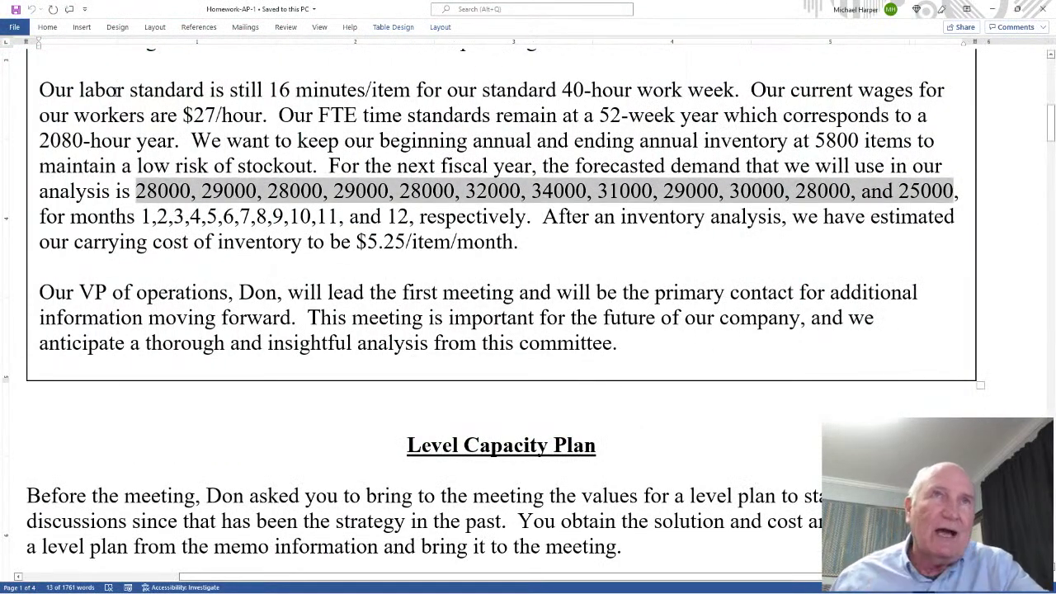
- Create a new blank Word document and paste the copied demand figures
left_click(14, 27)
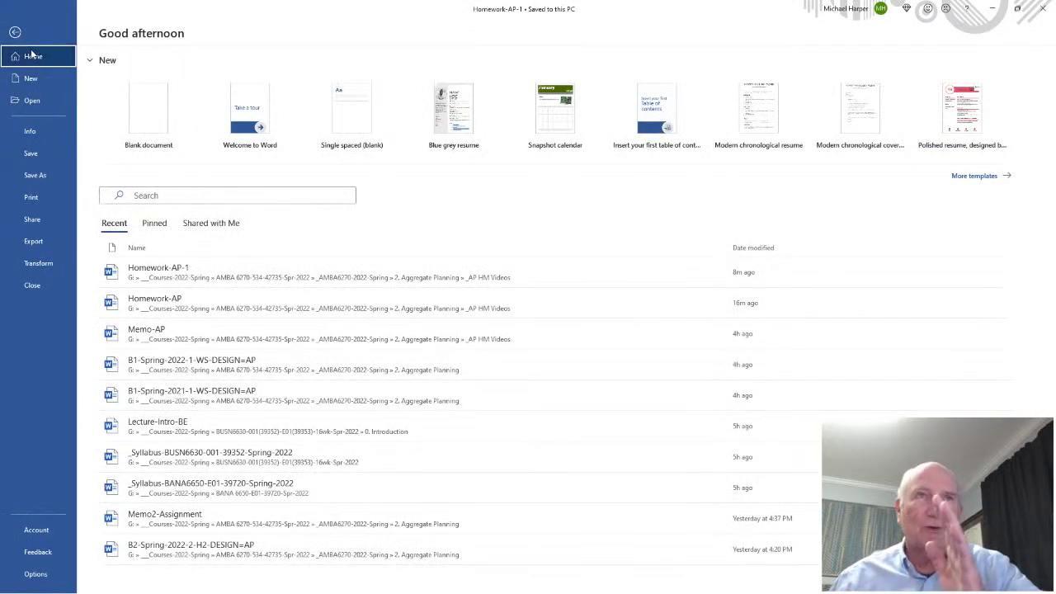
left_click(148, 109)
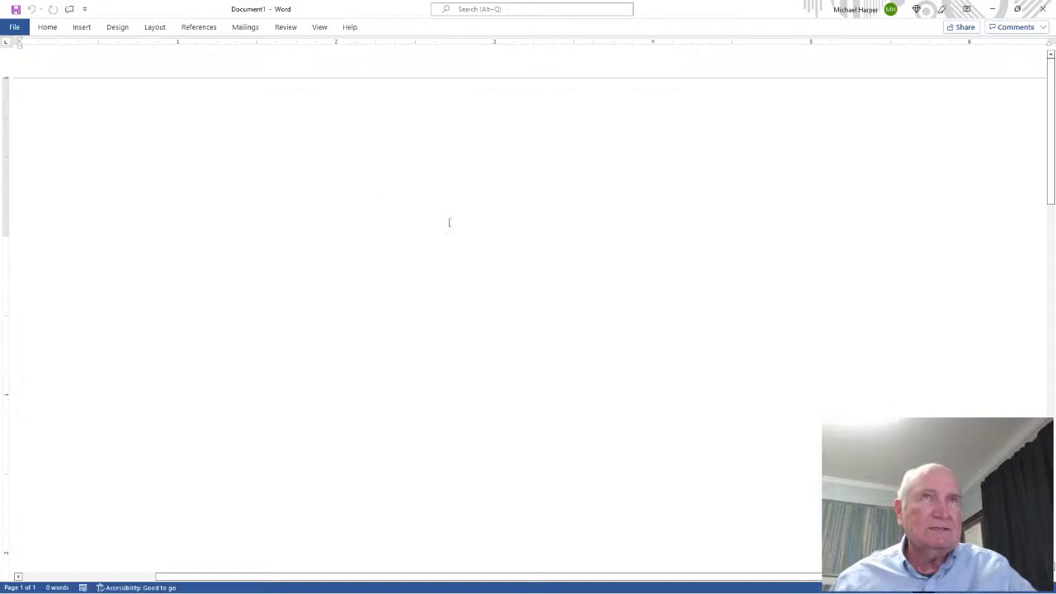
key("ctrl+v")
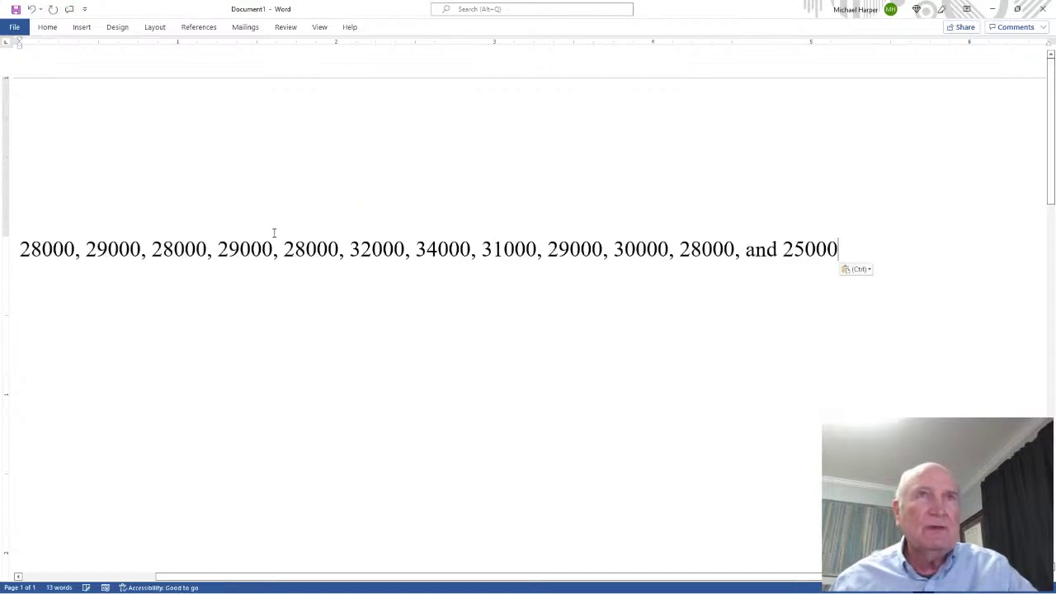
- Break the first five demand figures onto separate lines
left_click(86, 249)
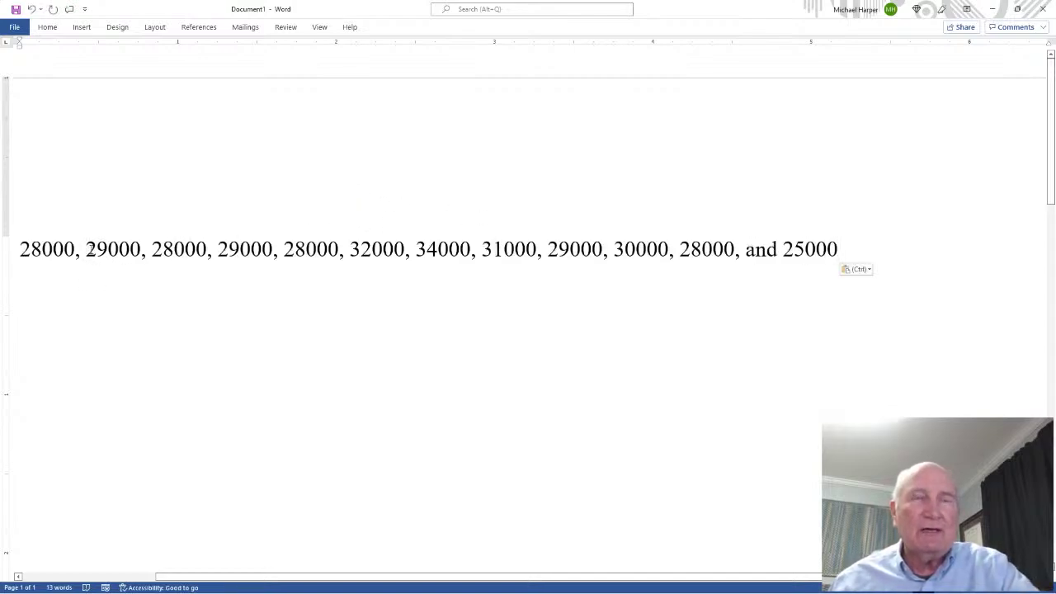
key("Return")
left_click(87, 275)
key("Return")
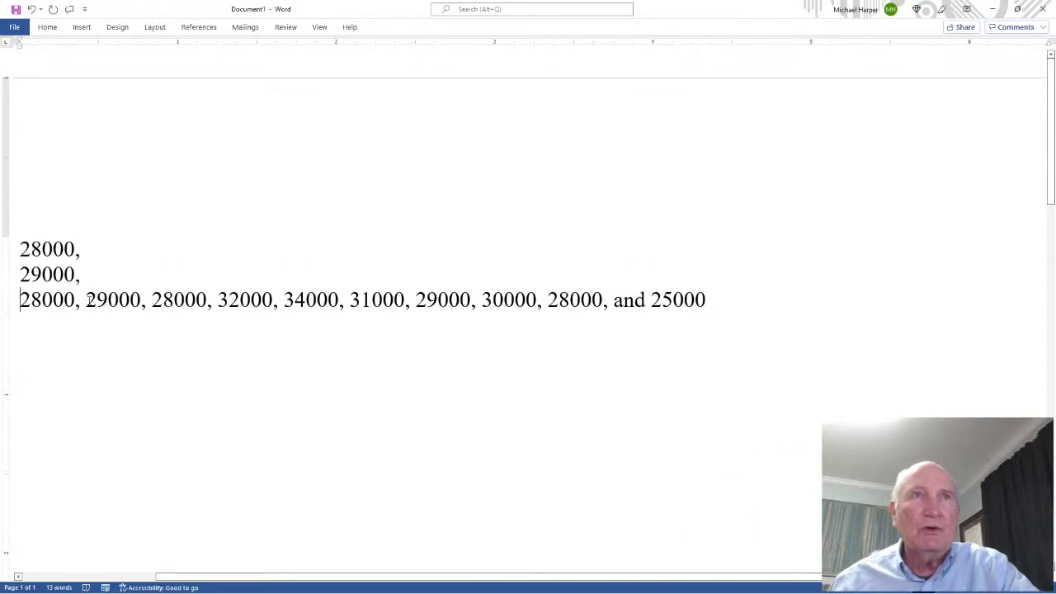
left_click(86, 301)
key("Return")
left_click(87, 325)
key("Return")
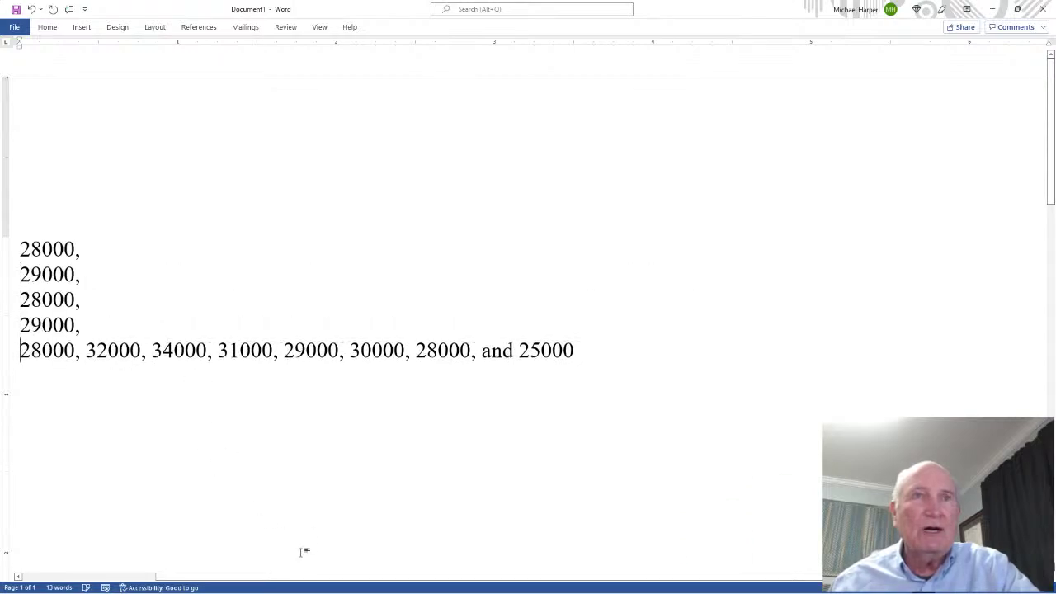
left_click_drag(372, 577, 239, 577)
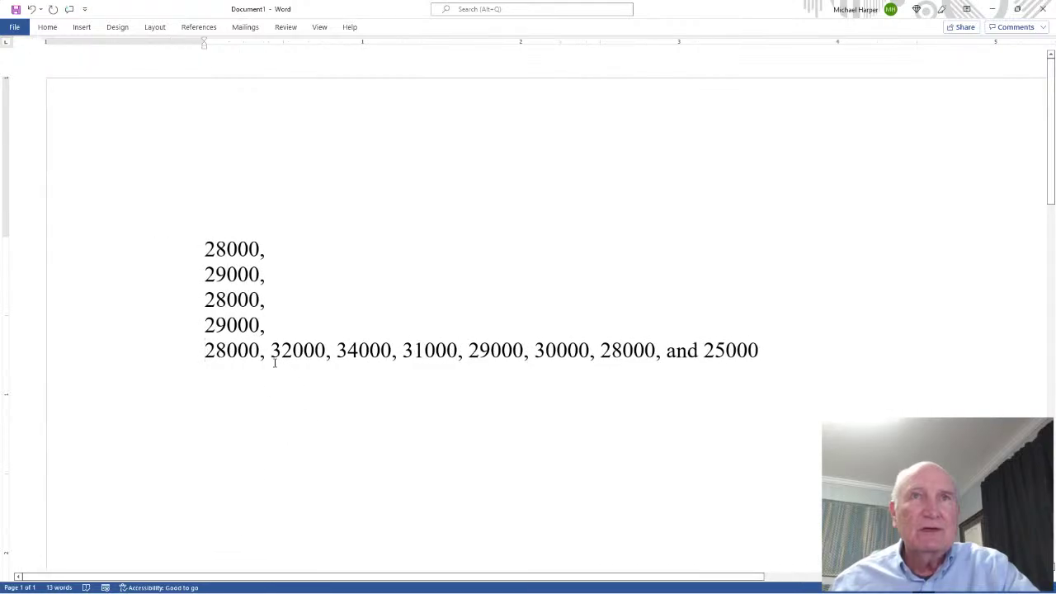
- Put the remaining figures, 32000 through 25000, each on its own line
left_click(271, 350)
key("Return")
left_click(271, 375)
key("Return")
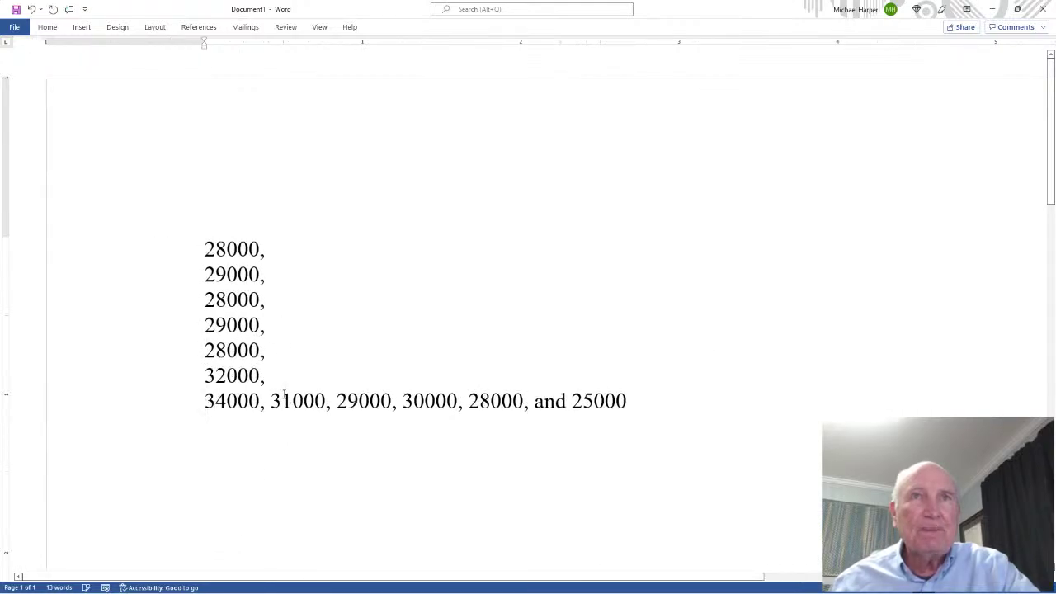
left_click(272, 401)
key("Return")
left_click(271, 425)
key("Return")
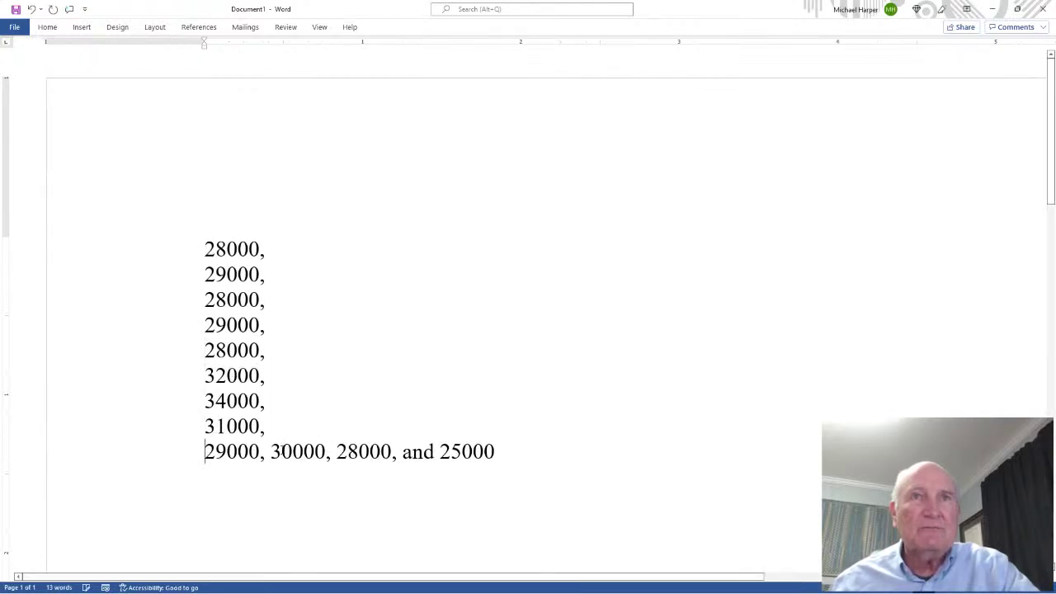
left_click(271, 451)
key("Return")
left_click(271, 477)
key("Return")
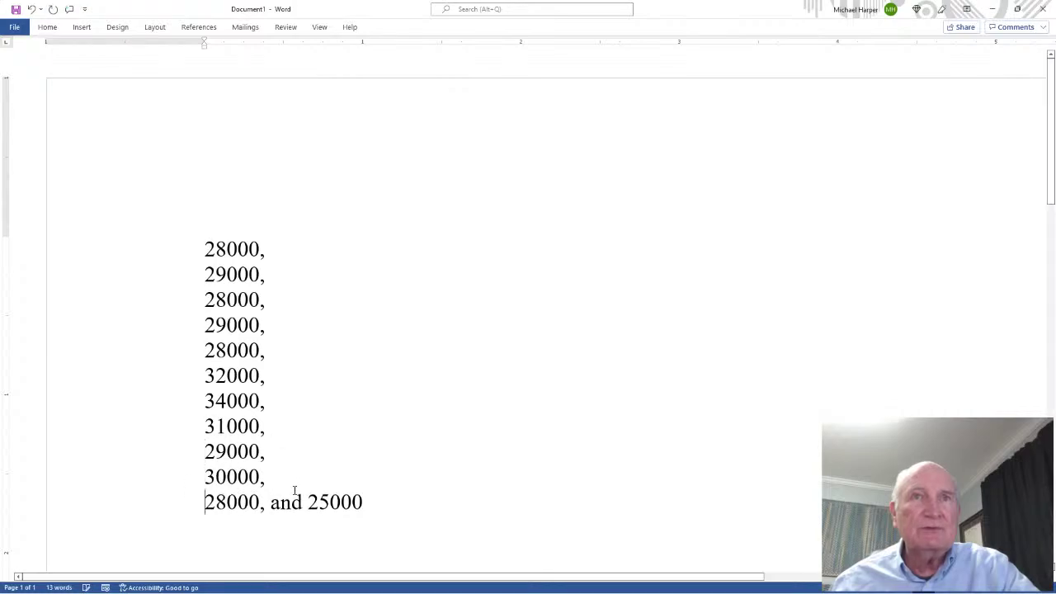
left_click(307, 502)
key("Return")
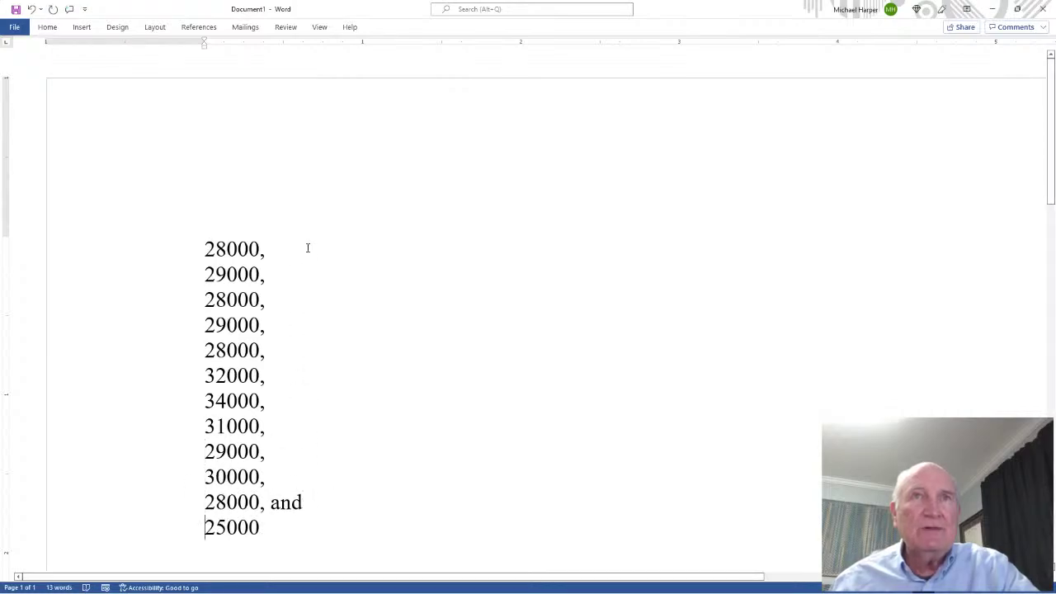
- Delete the trailing commas and 'and', then select the twelve-figure list
left_click(306, 247)
key("BackSpace")
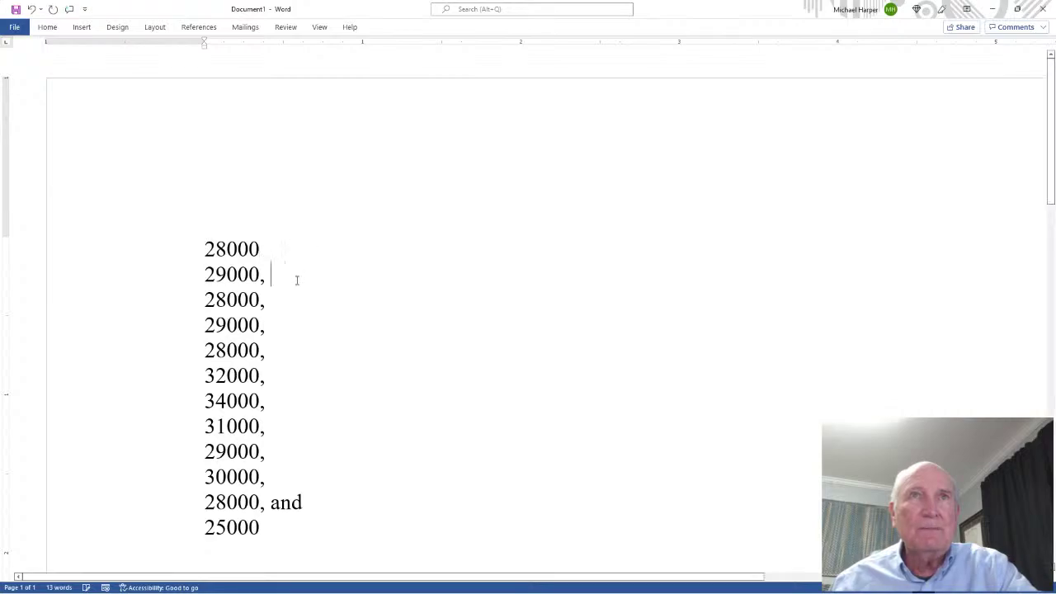
key("BackSpace")
left_click(283, 300)
key("BackSpace")
left_click(283, 328)
key("BackSpace")
left_click(289, 374)
left_click(289, 402)
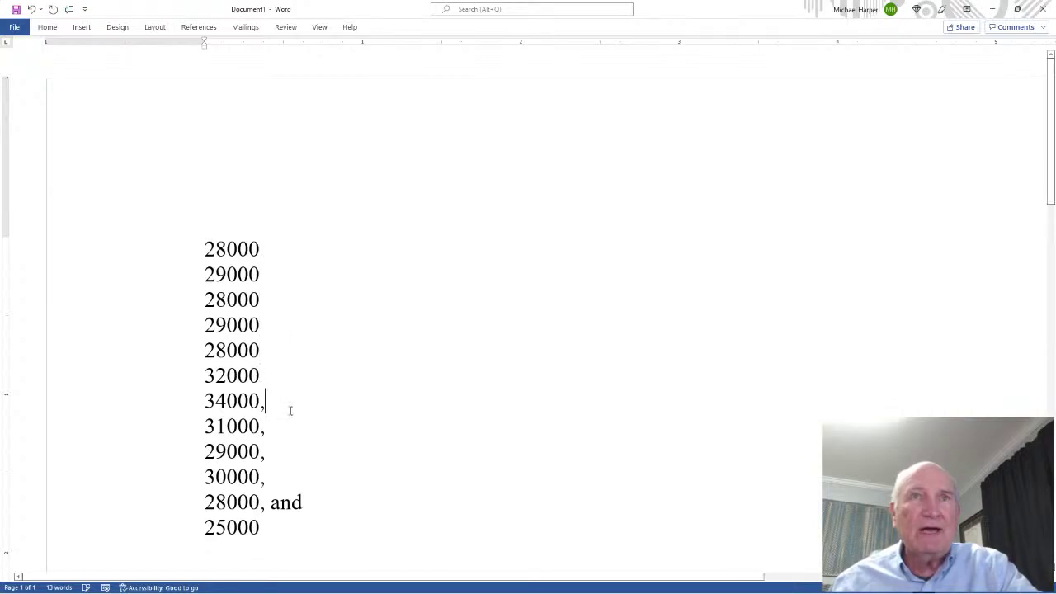
key("BackSpace")
left_click(288, 426)
key("BackSpace")
key("BackSpace")
key("BackSpace")
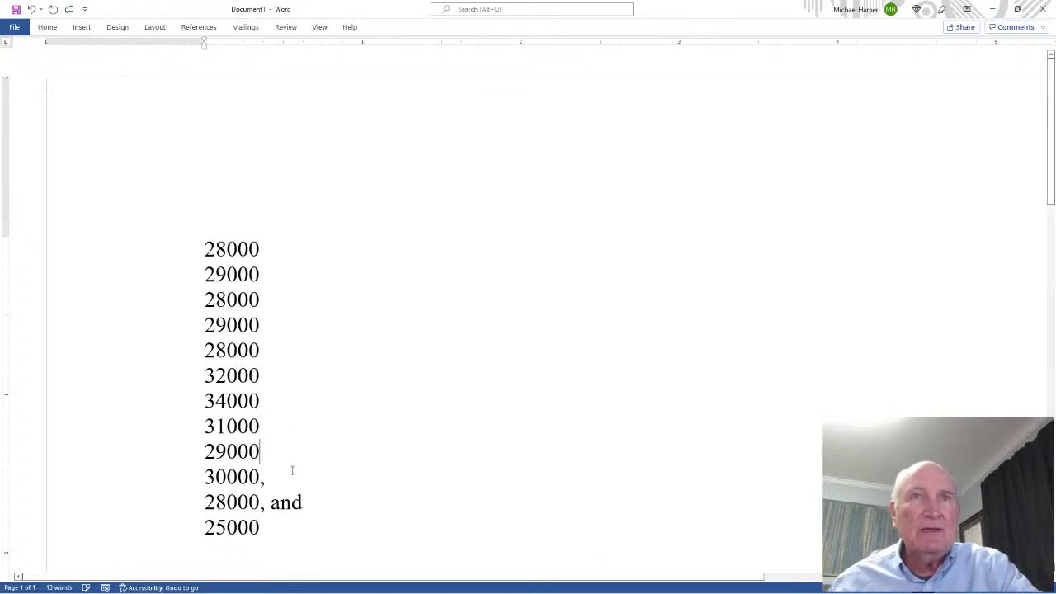
left_click(295, 477)
left_click(326, 493)
key("BackSpace")
key("BackSpace")
key("BackSpace")
key("BackSpace")
key("BackSpace")
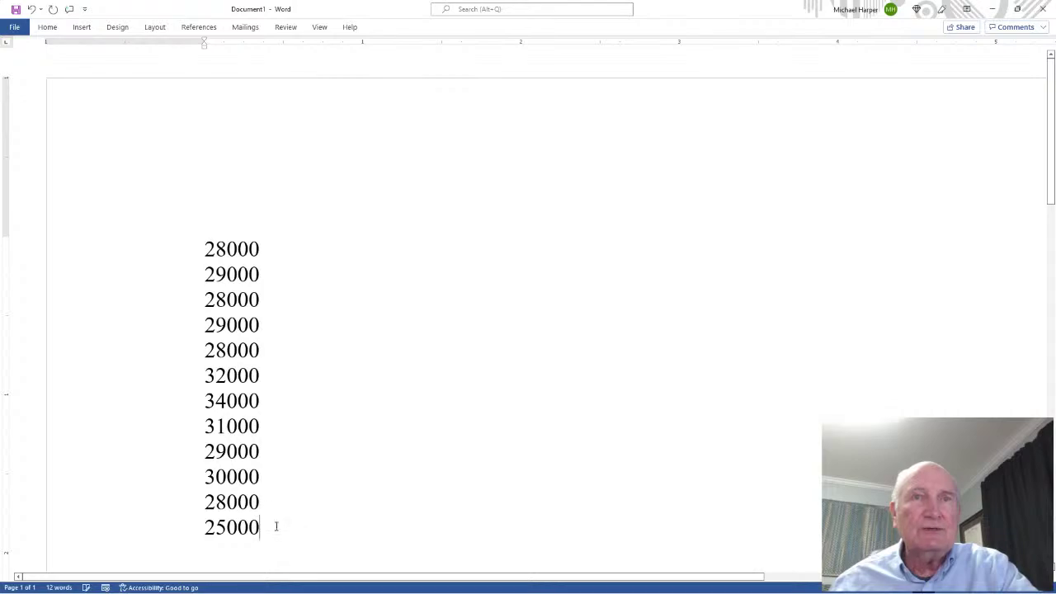
left_click_drag(278, 524, 190, 262)
key("ctrl+c")
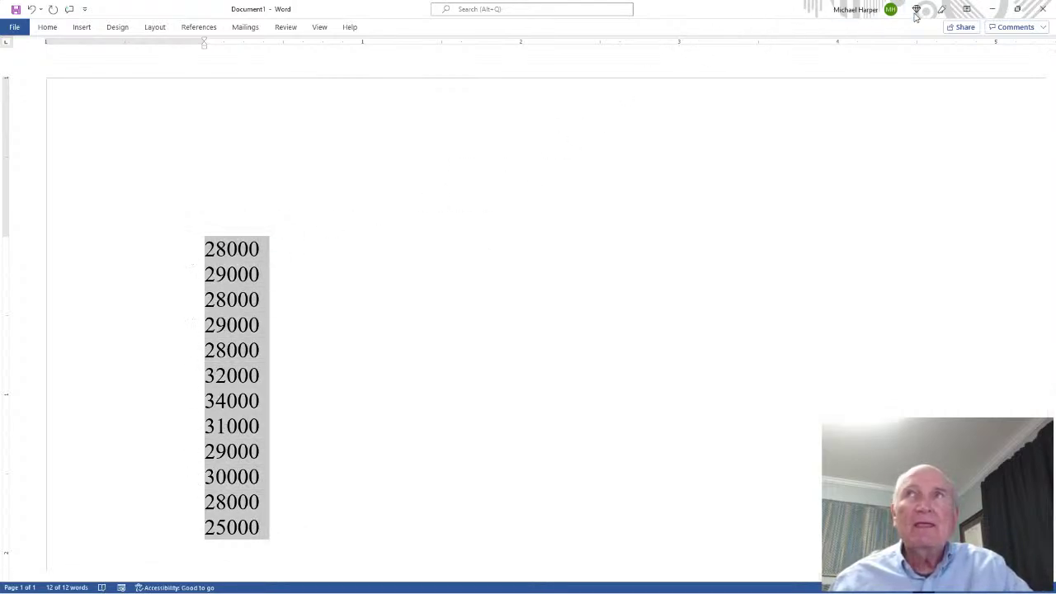
- Paste the twelve demand figures into I11 as a temporary spot and copy them
left_click(994, 13)
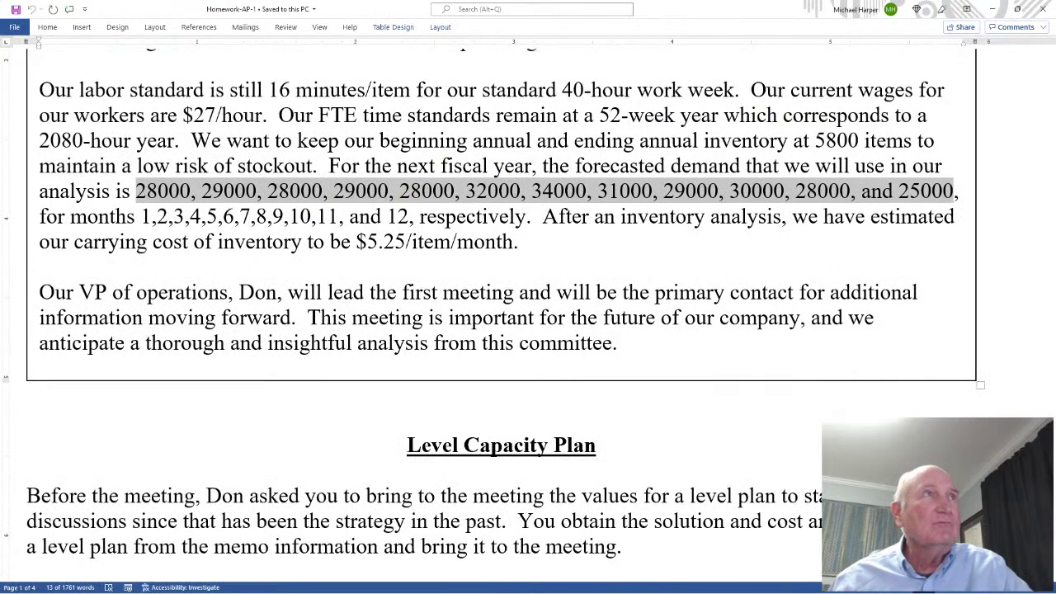
key("alt+Tab")
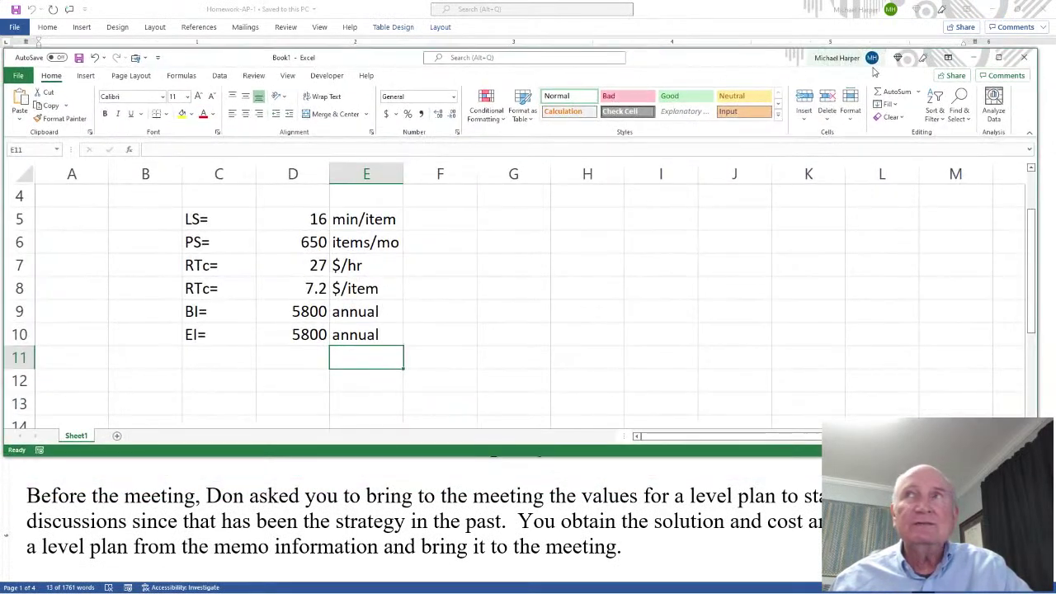
left_click(999, 58)
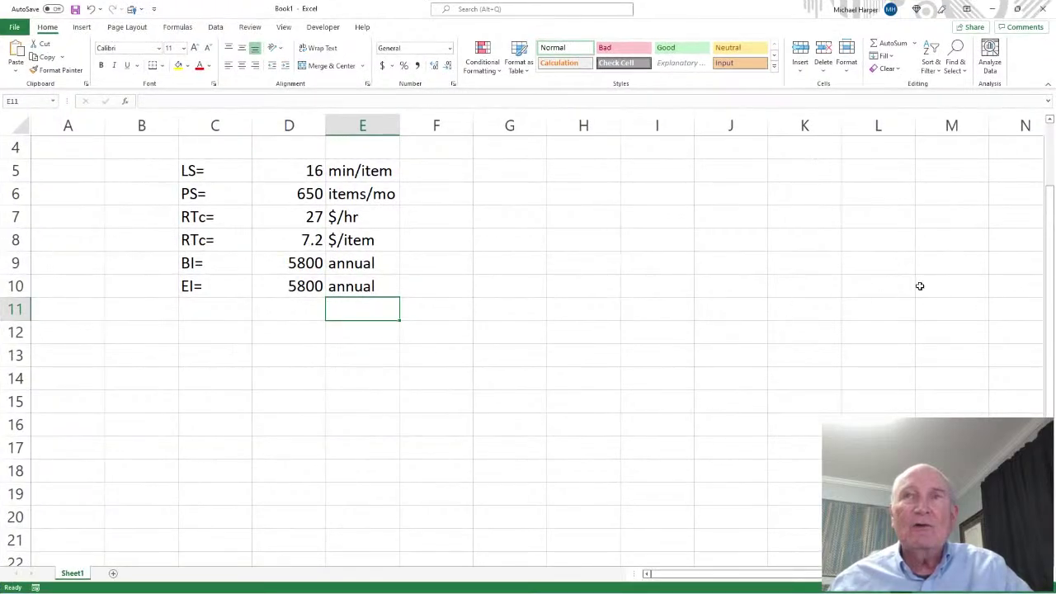
left_click(654, 307)
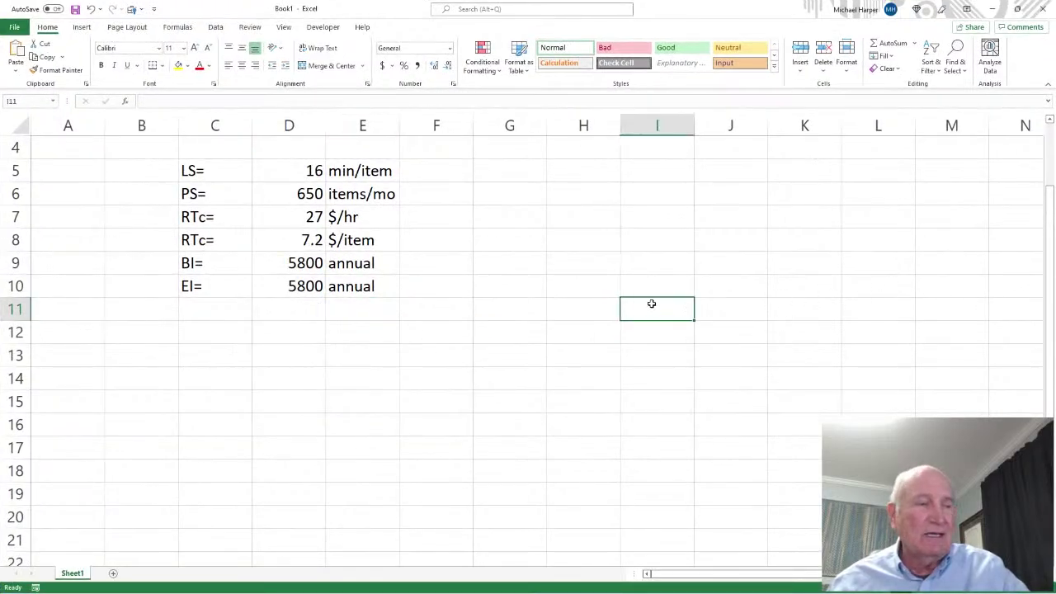
key("ctrl+v")
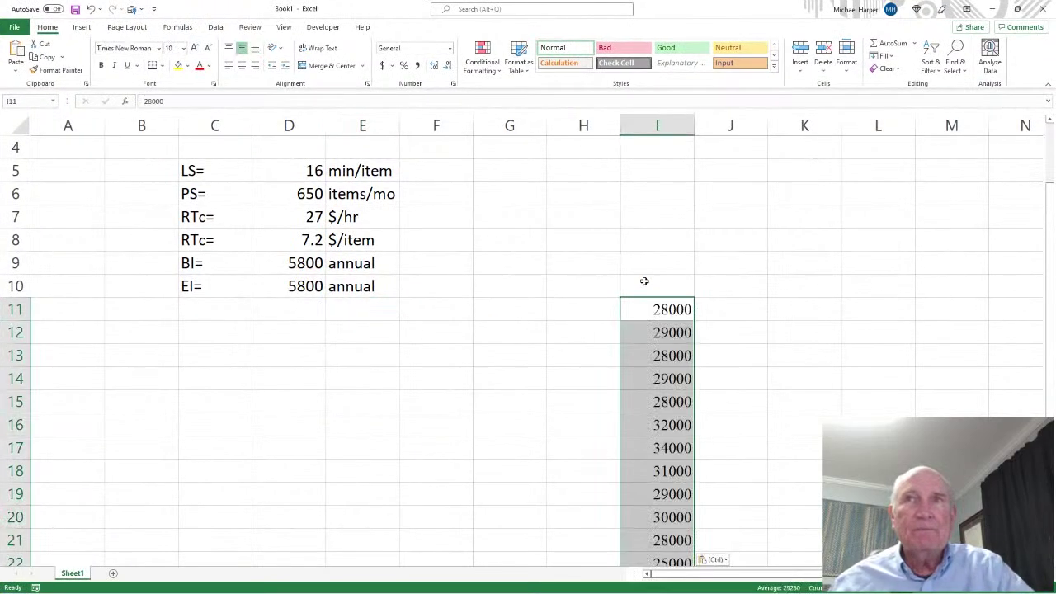
scroll(677, 286, "down", 1)
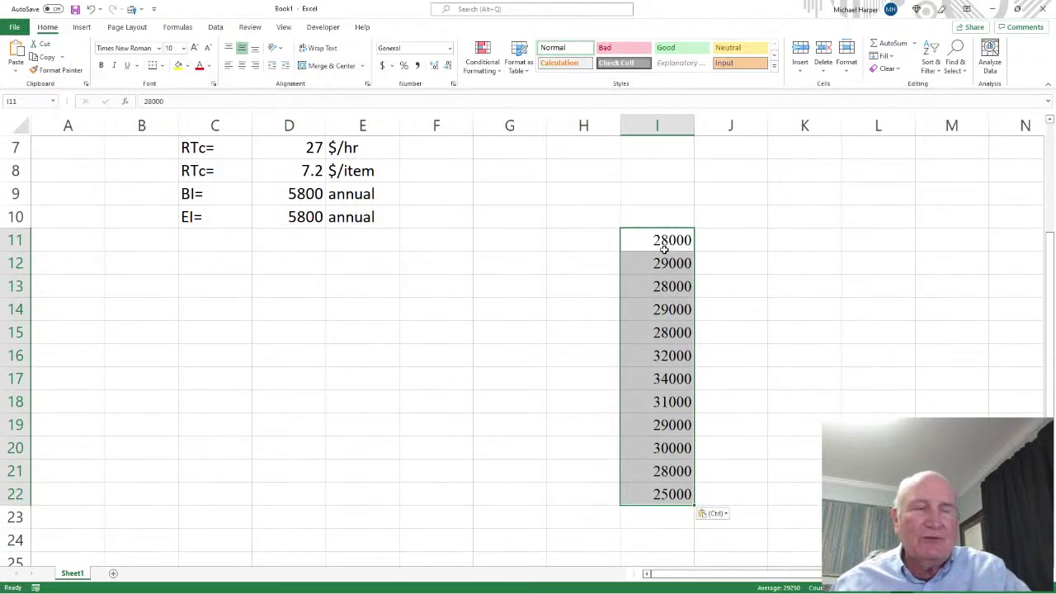
key("ctrl+c")
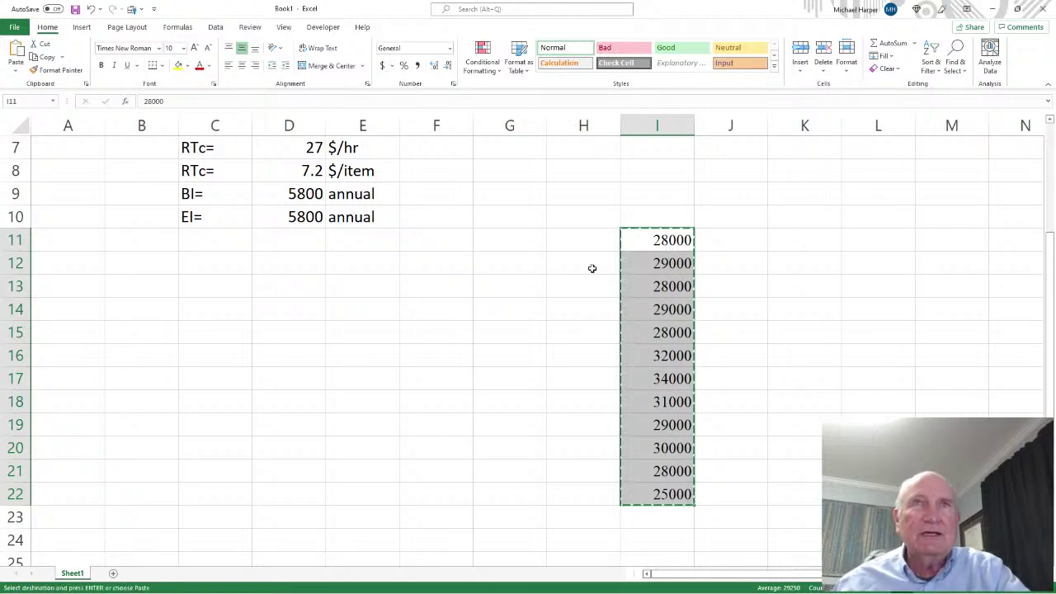
- Paste the figures as values into D16:D27 and delete the temporary column I copy
left_click(279, 353)
right_click(279, 353)
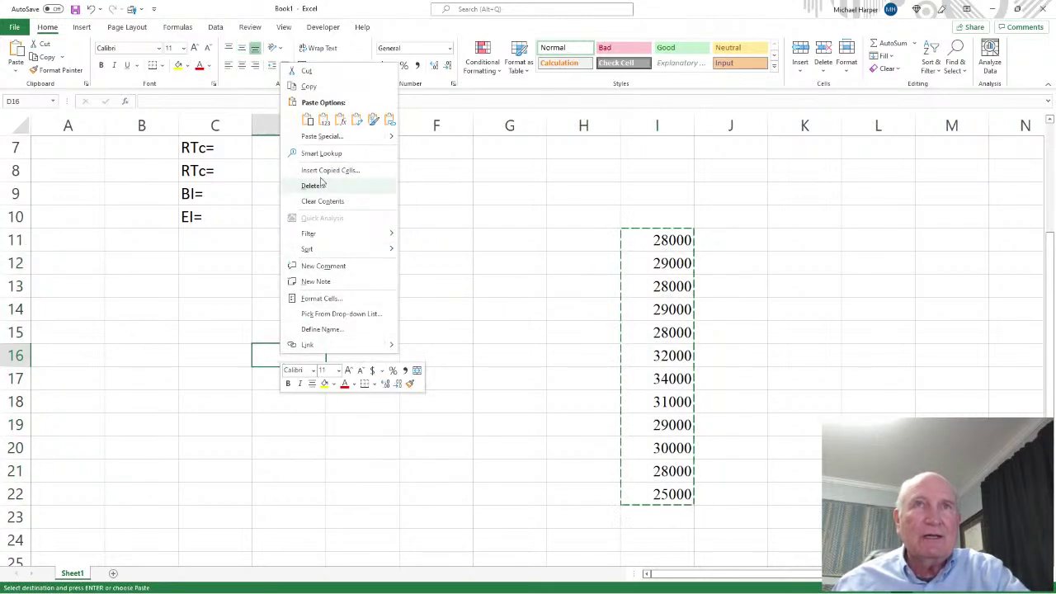
left_click(323, 121)
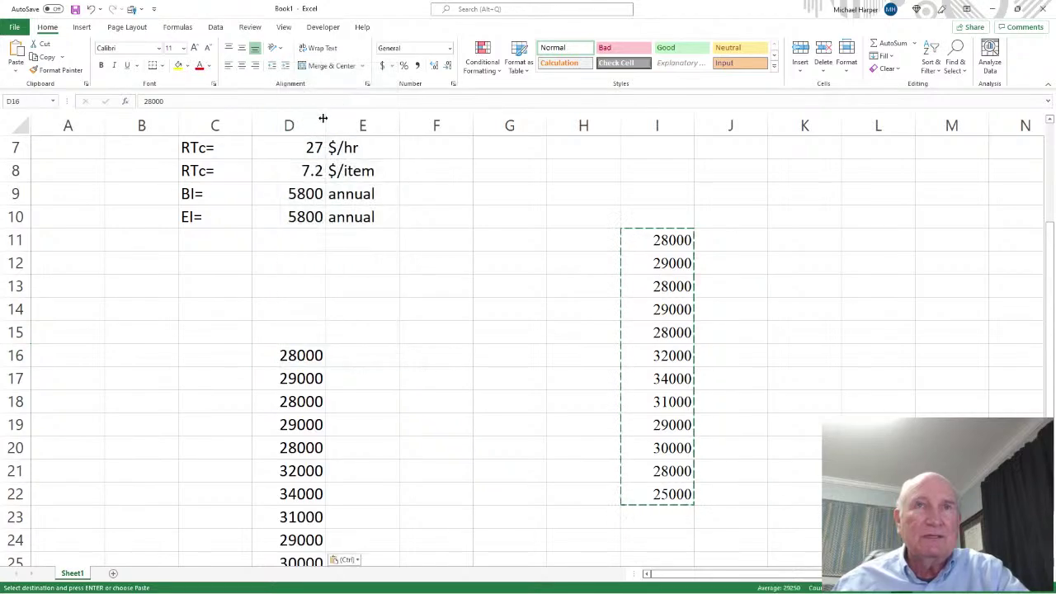
left_click(674, 126)
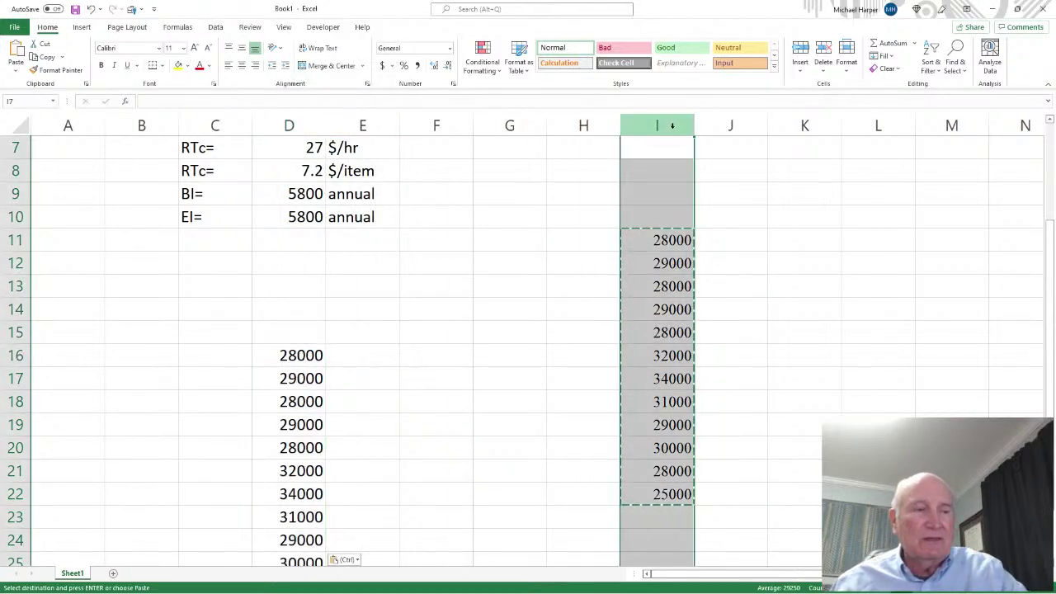
key("alt+e")
key("d")
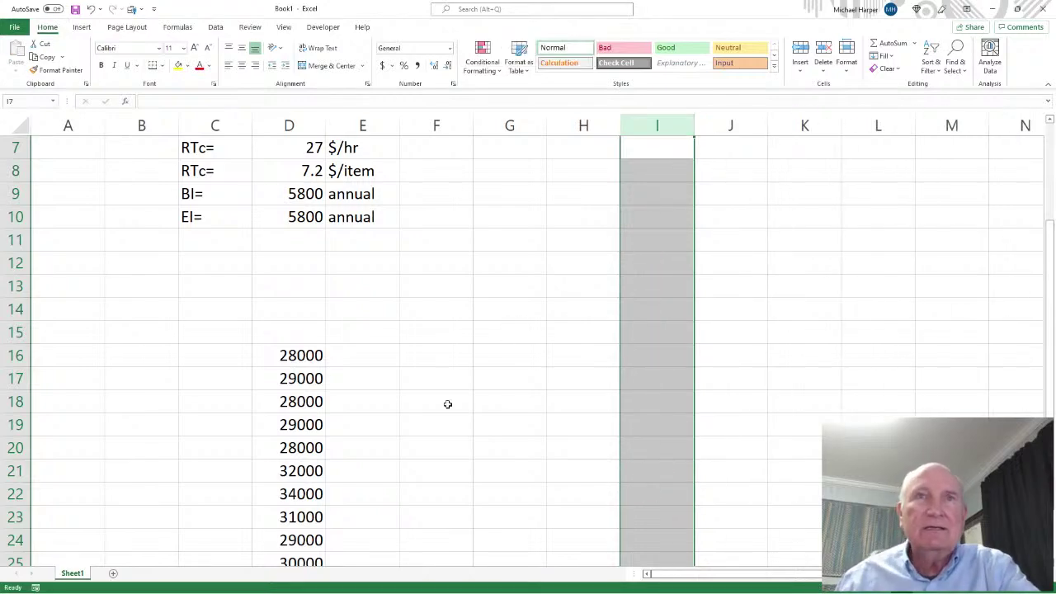
scroll(449, 396, "down", 1)
- Head D15 'Demand' and C15 'Month'
left_click(308, 267)
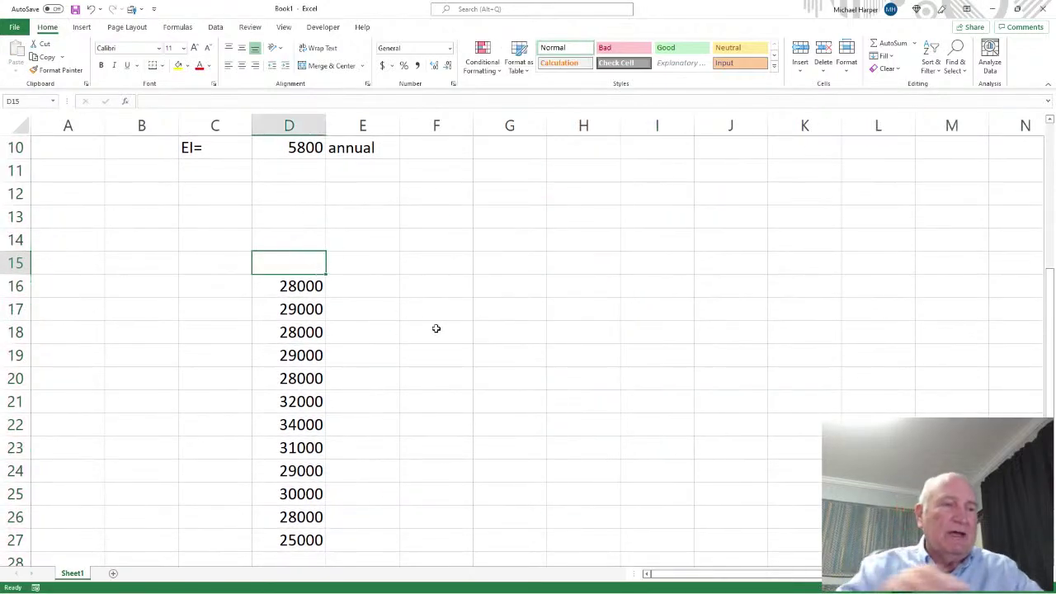
type("Demand")
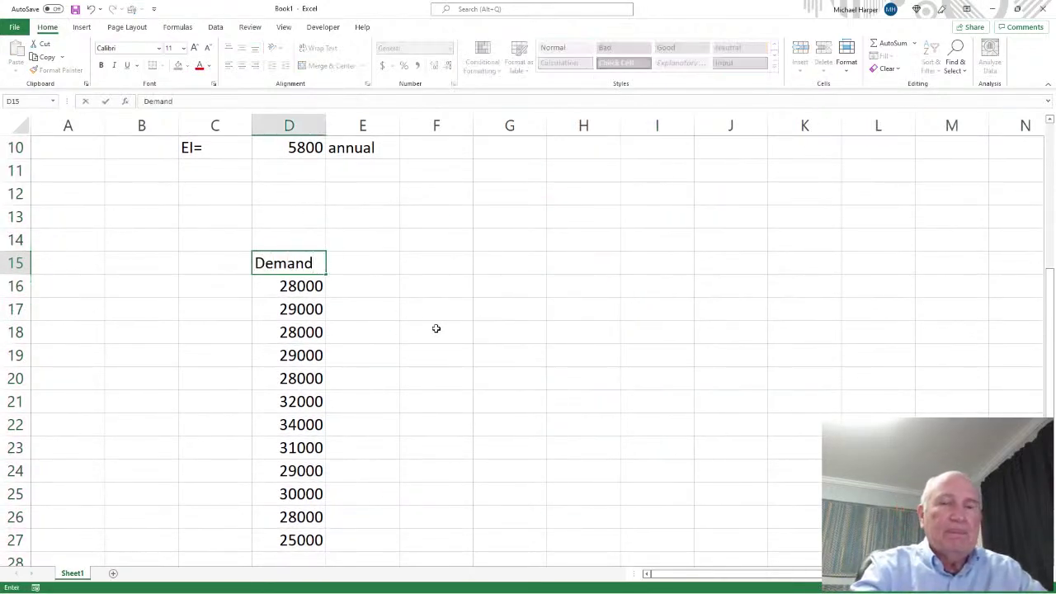
key("Up")
key("Down")
key("Left")
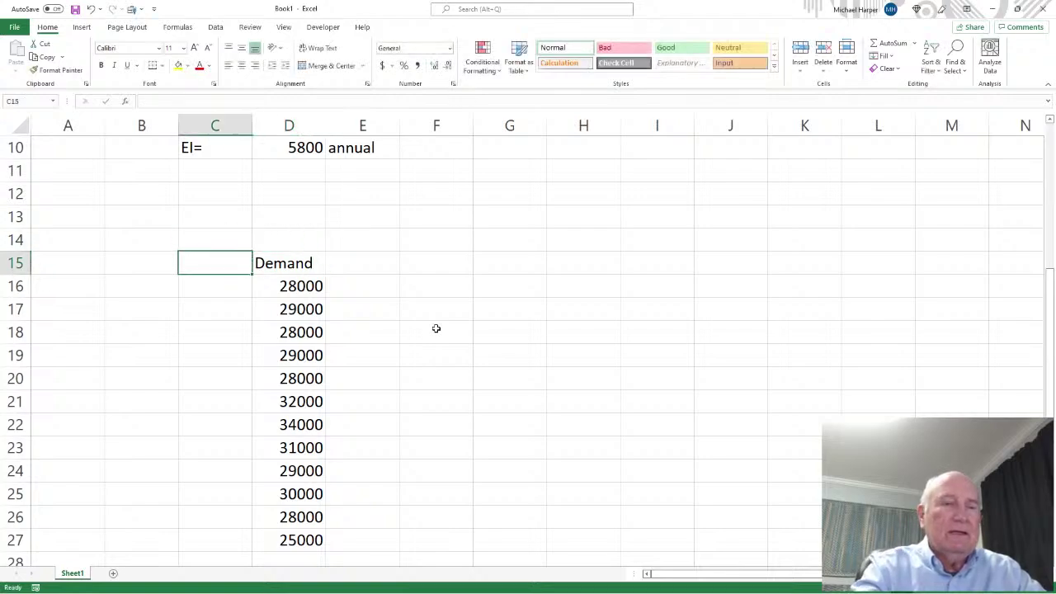
type("Month")
key("Return")
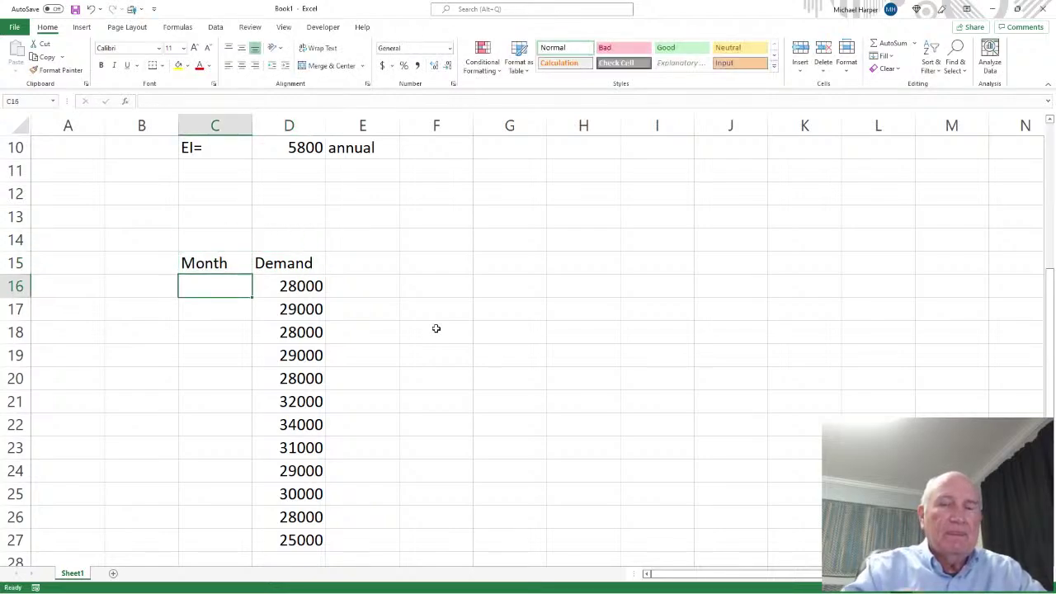
- Number the months by entering 1 in C16 and =1+C16 in C17, filled down to C27
type("1")
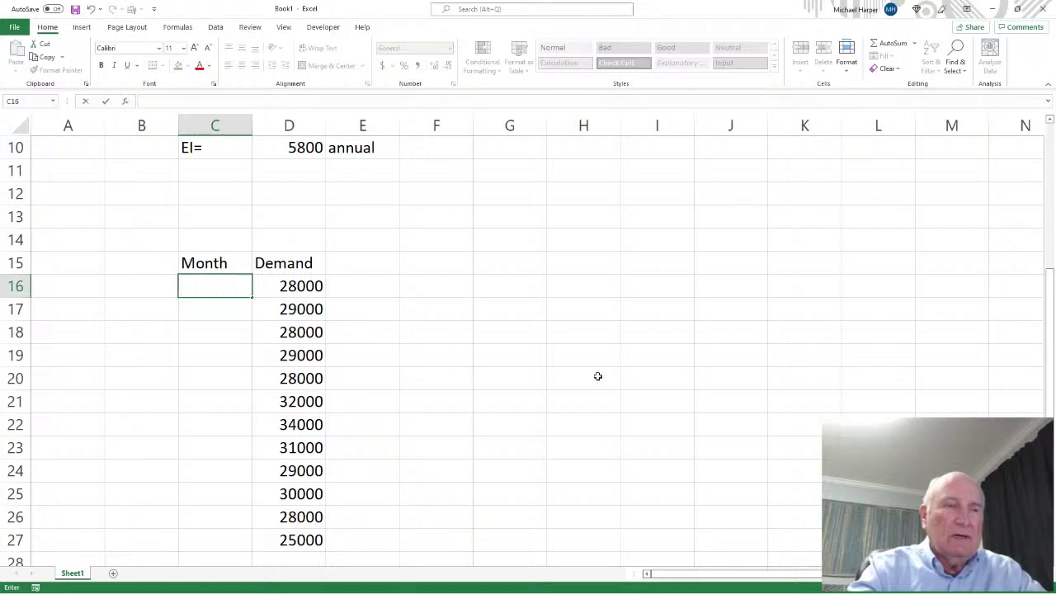
type("=1+")
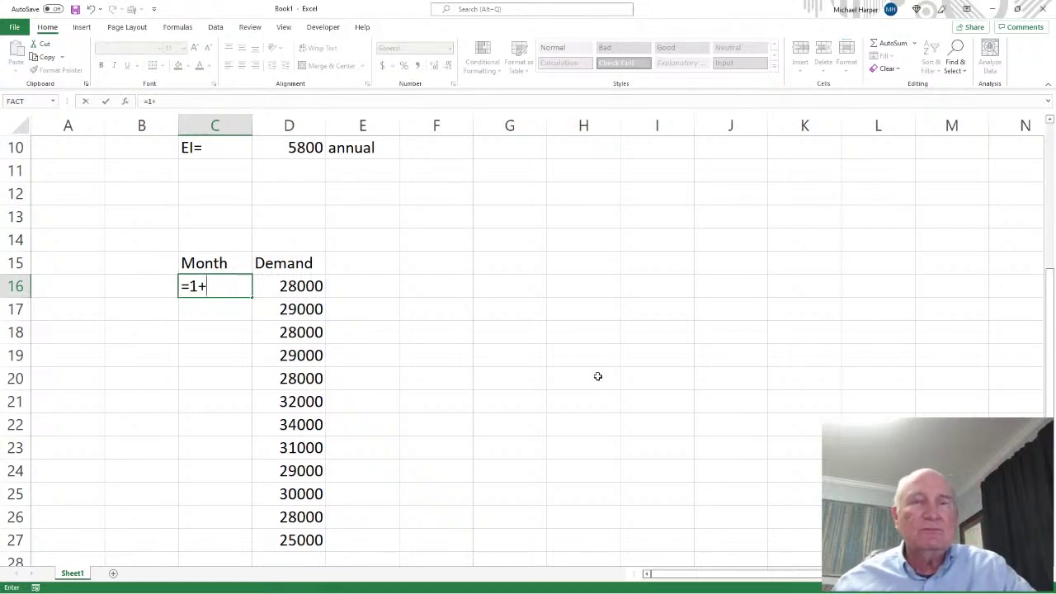
key("BackSpace")
key("BackSpace")
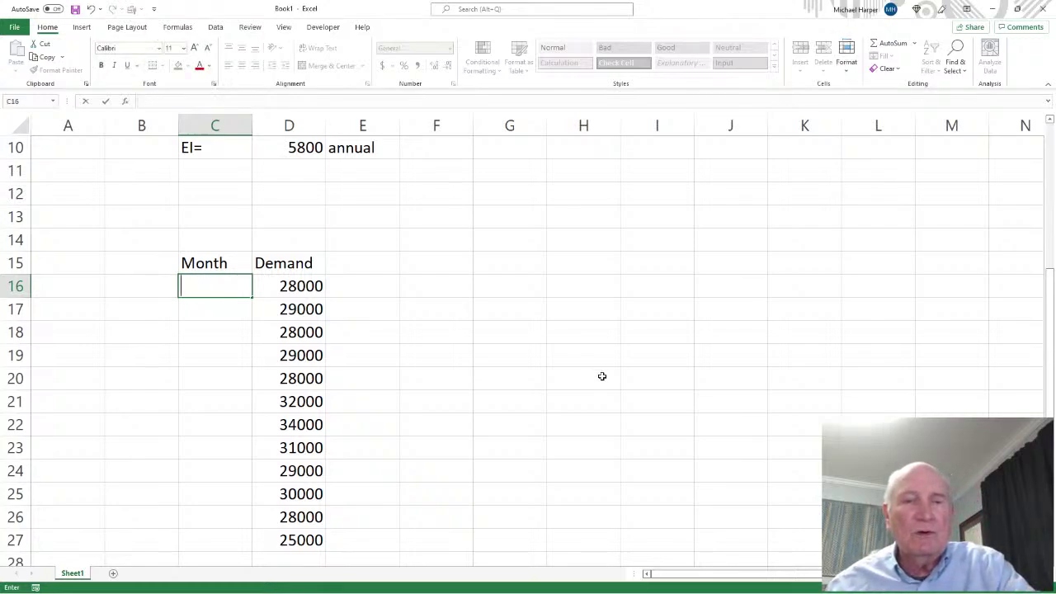
type("1")
key("Return")
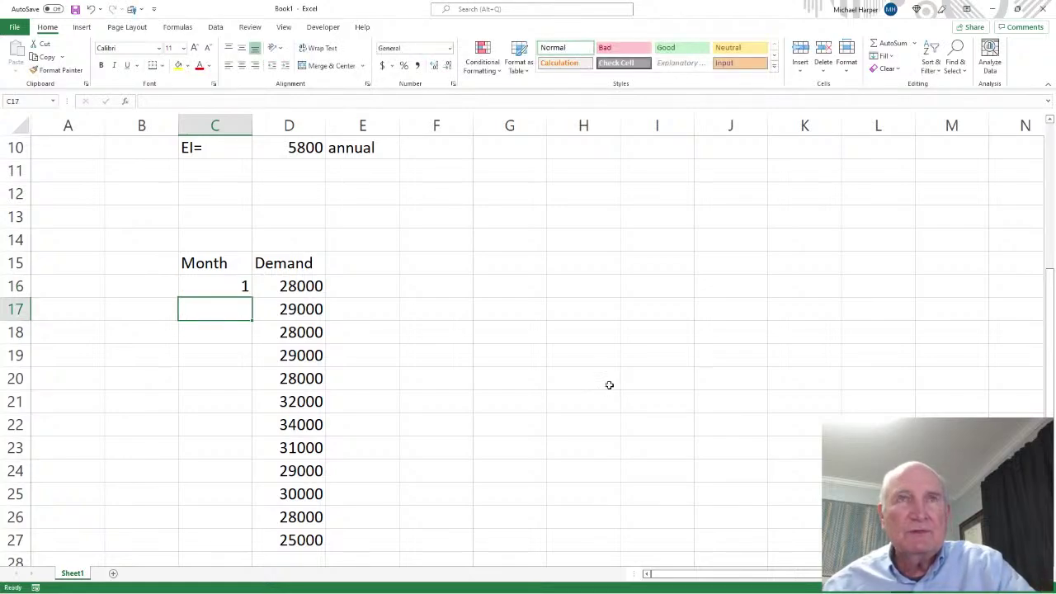
type("=1+")
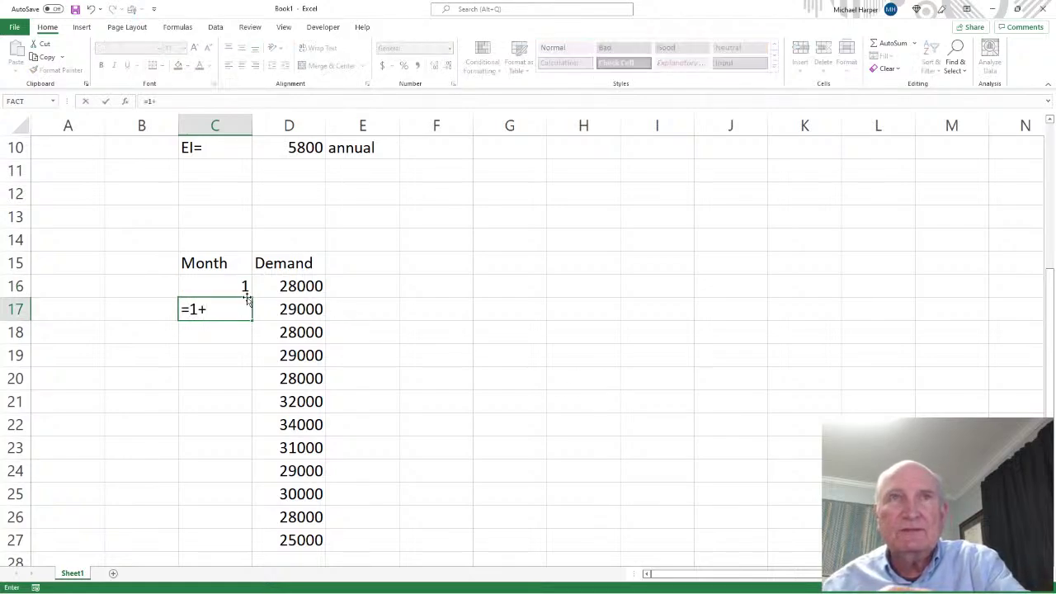
left_click(229, 284)
key("Return")
scroll(262, 212, "down", 2)
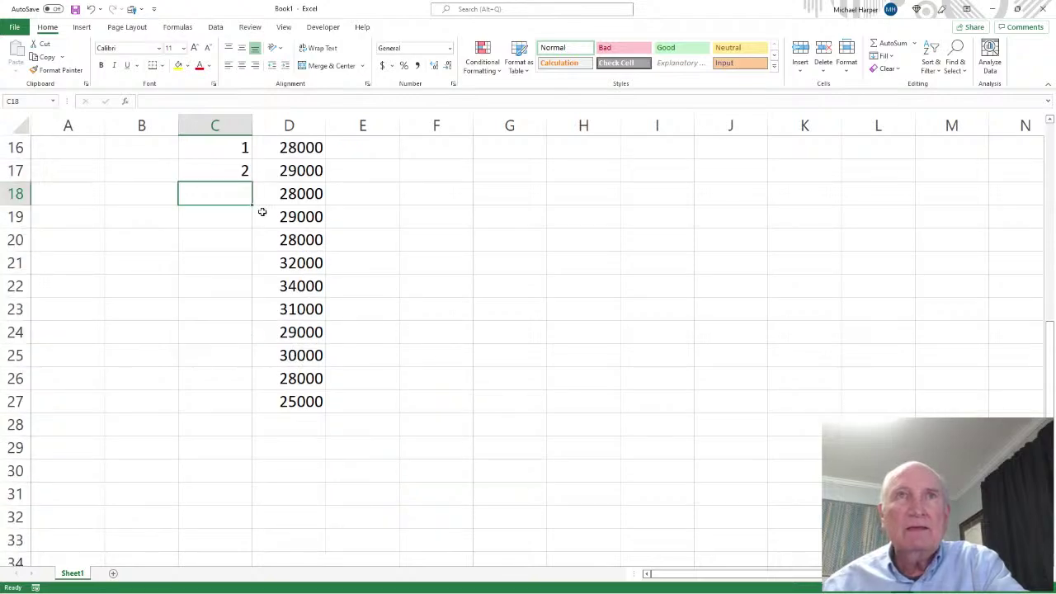
left_click(224, 176)
left_click_drag(252, 184, 249, 426)
scroll(698, 349, "up", 1)
scroll(698, 348, "up", 2)
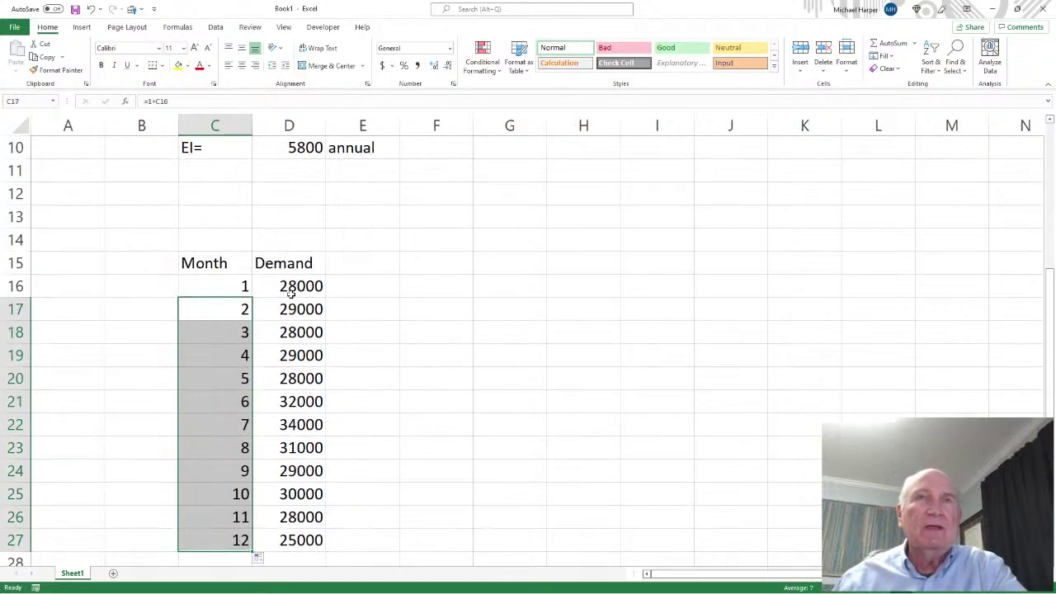
- Centre the values across the Month and Demand table
left_click_drag(219, 264, 804, 520)
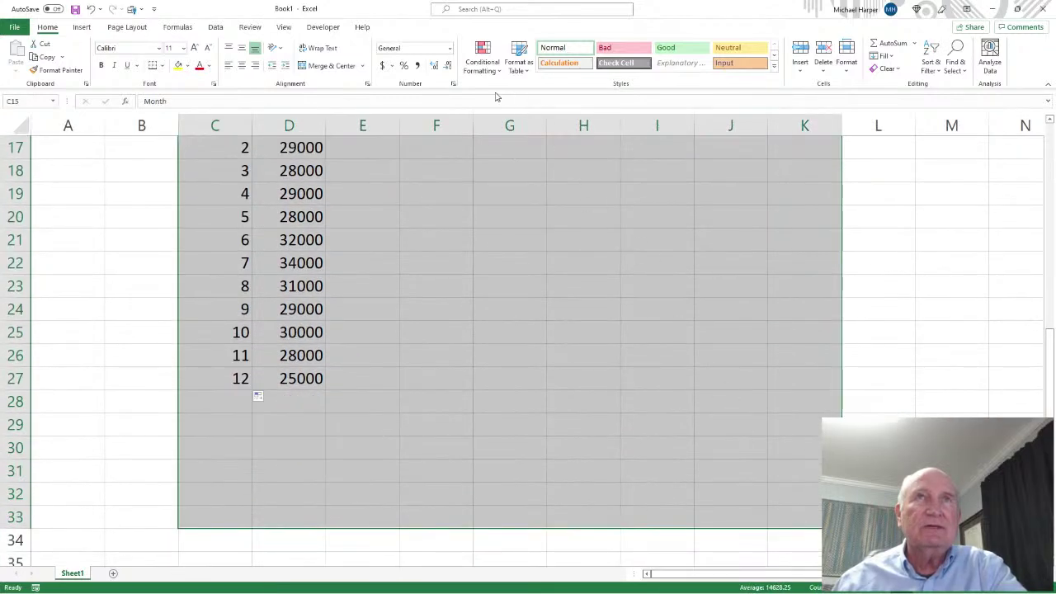
left_click(241, 73)
scroll(415, 217, "up", 4)
left_click(415, 217)
scroll(608, 320, "down", 2)
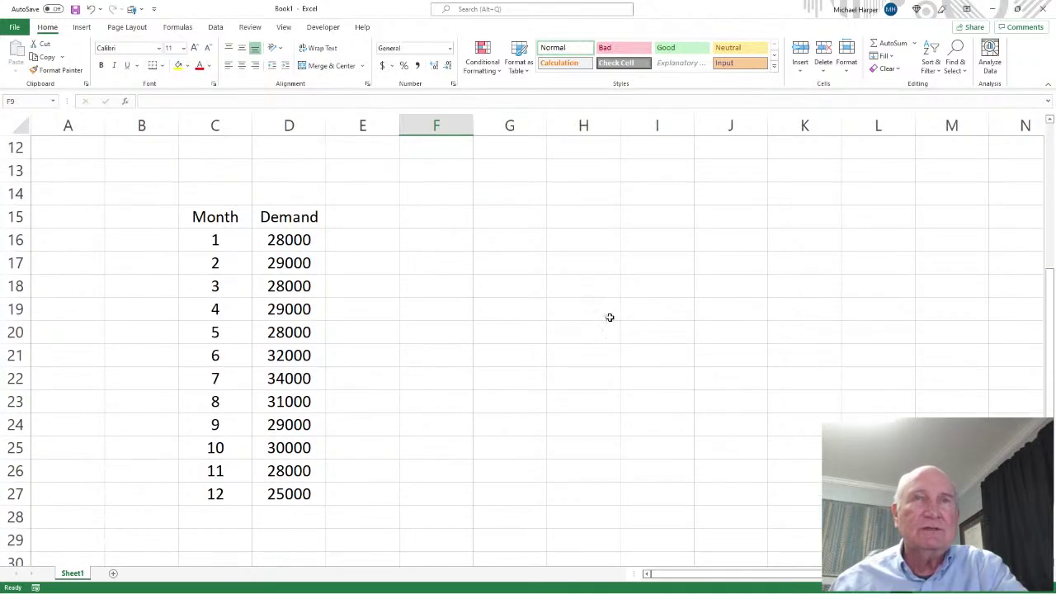
scroll(609, 318, "up", 4)
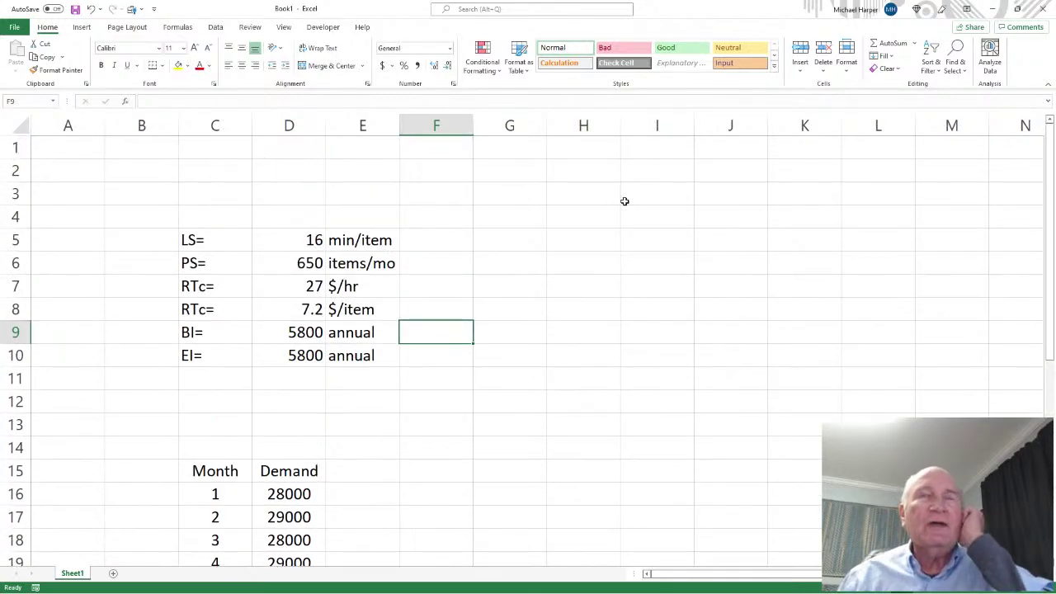
scroll(619, 215, "down", 1)
- Fill row 11 with Cc=, 5.25 and the unit $/item/mo
left_click_drag(660, 10, 672, 272)
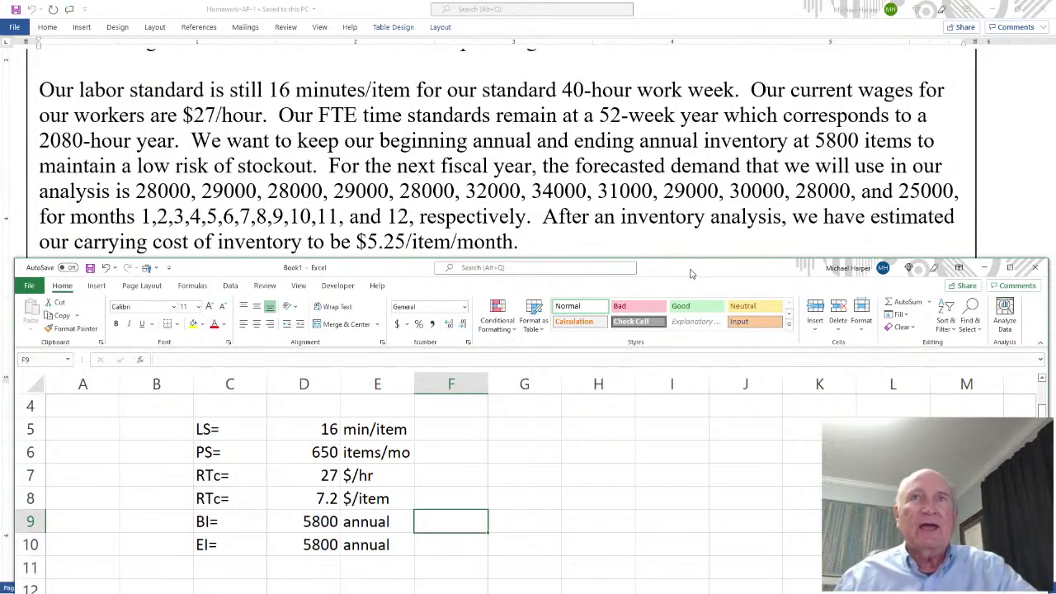
left_click_drag(692, 274, 690, 269)
scroll(406, 516, "down", 1)
left_click(234, 489)
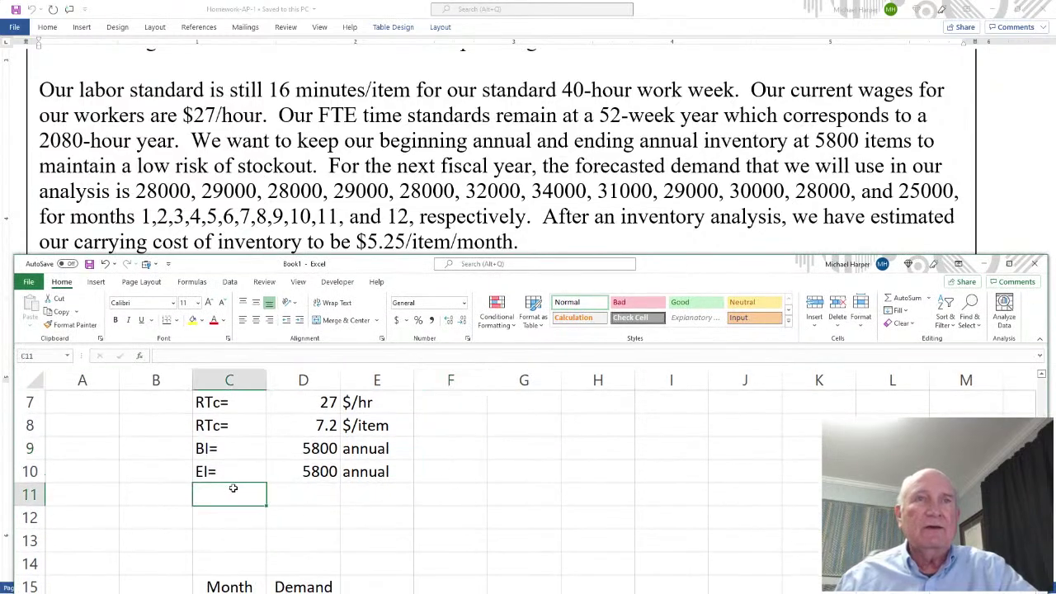
type("Cc=")
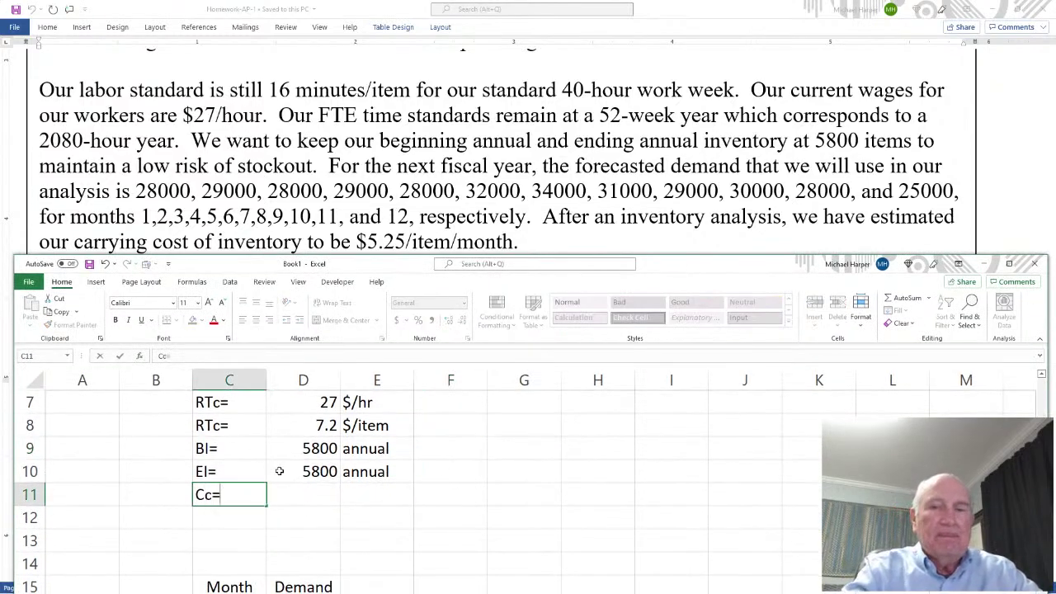
key("Tab")
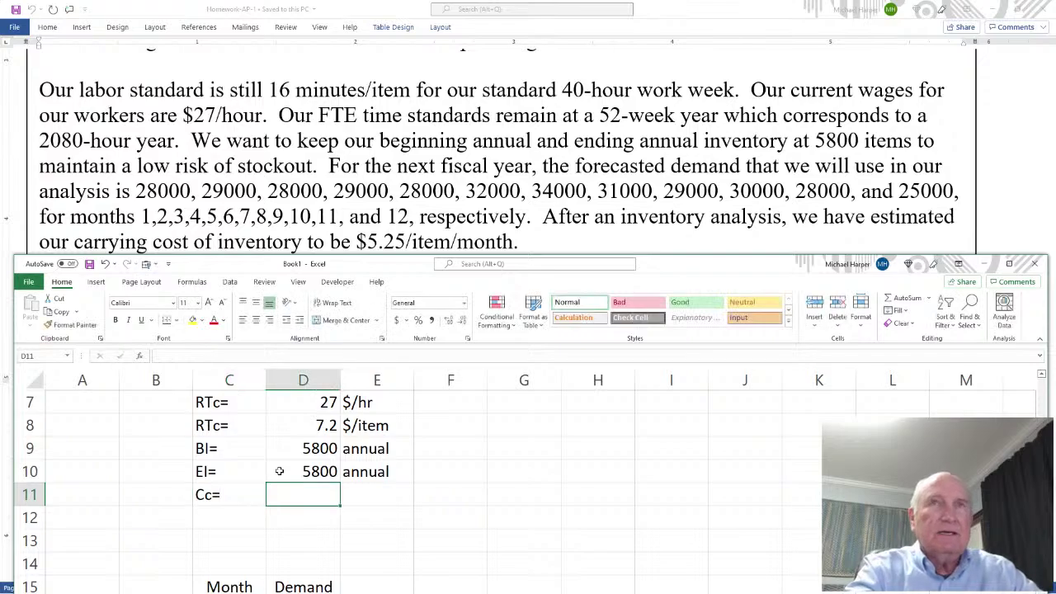
type("5.25")
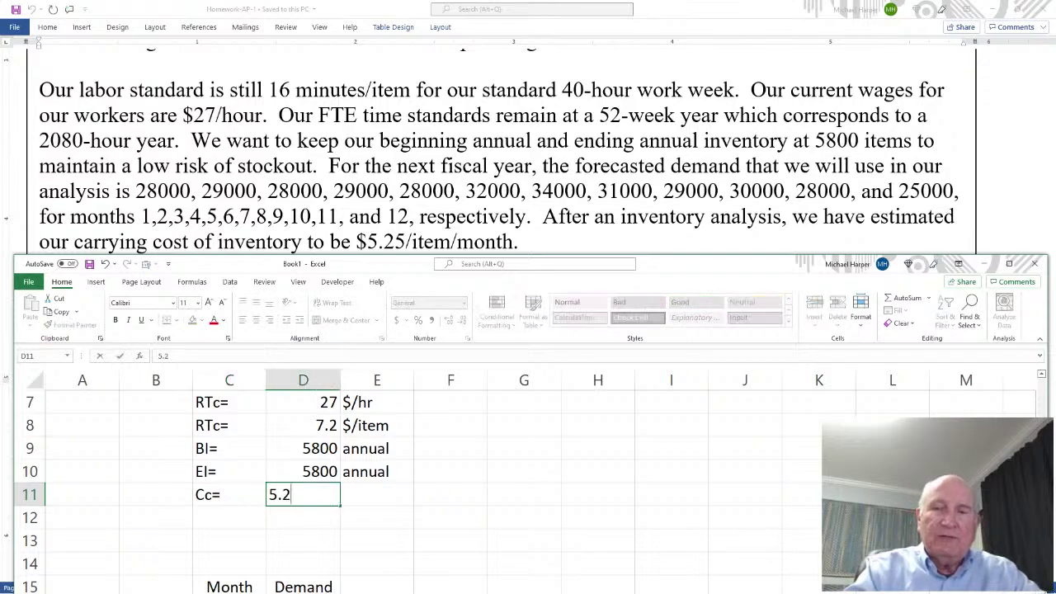
key("Tab")
type("$")
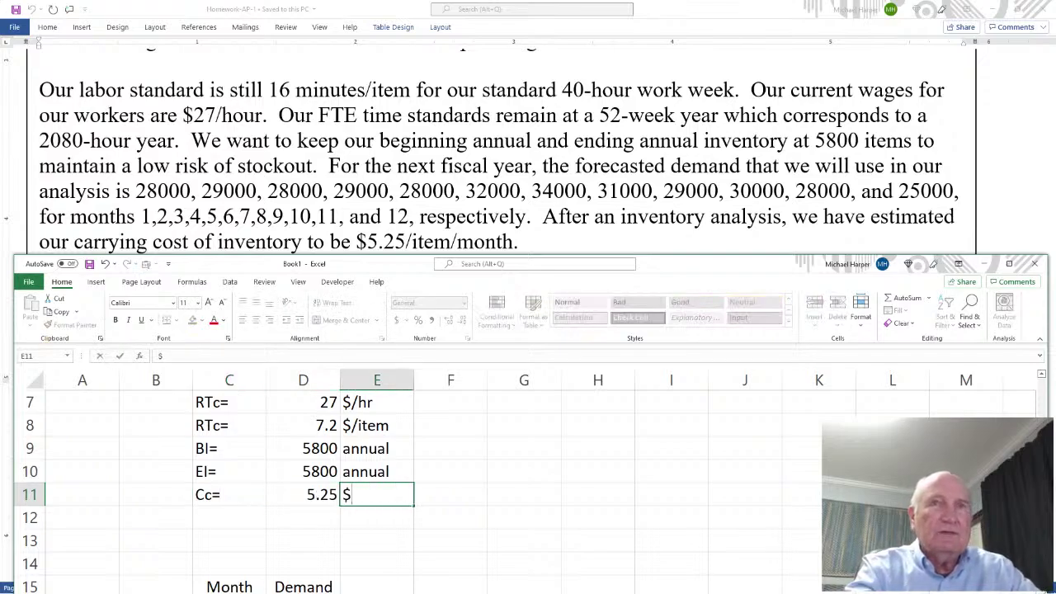
type("/itr")
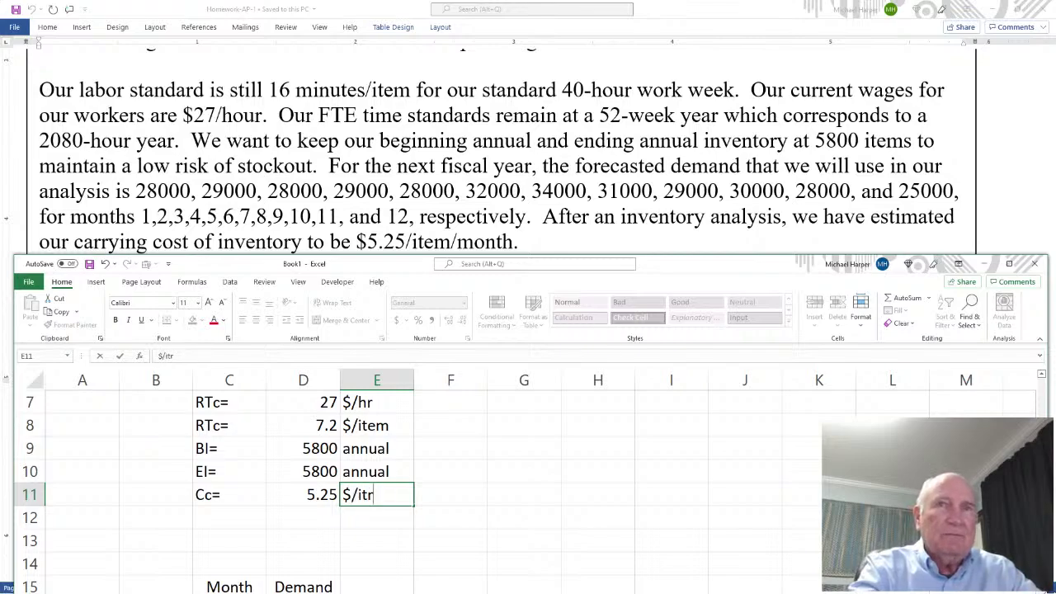
type("e")
key("BackSpace")
key("BackSpace")
type("em/mo")
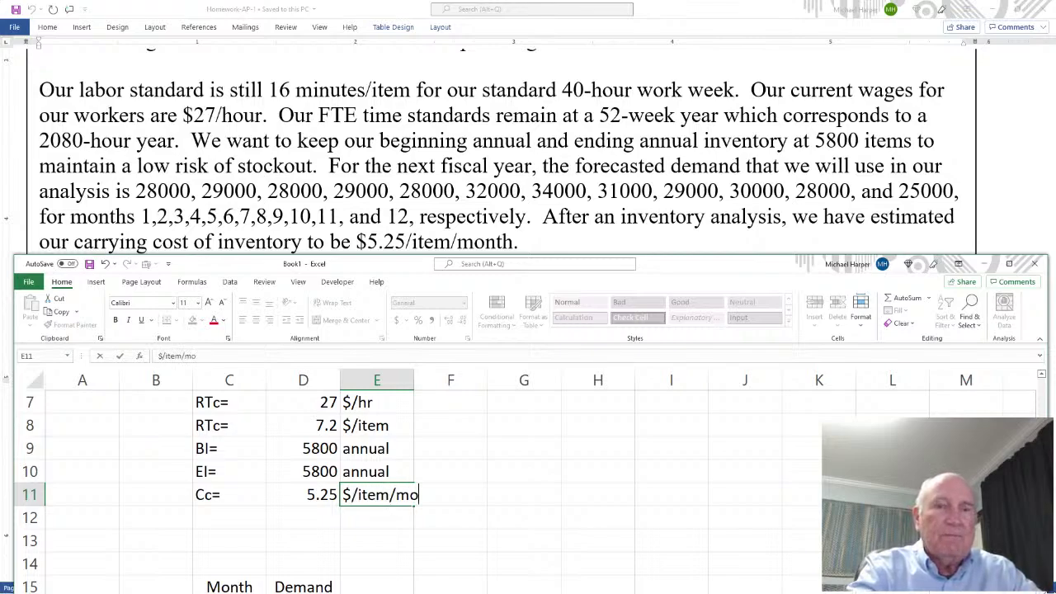
key("Return")
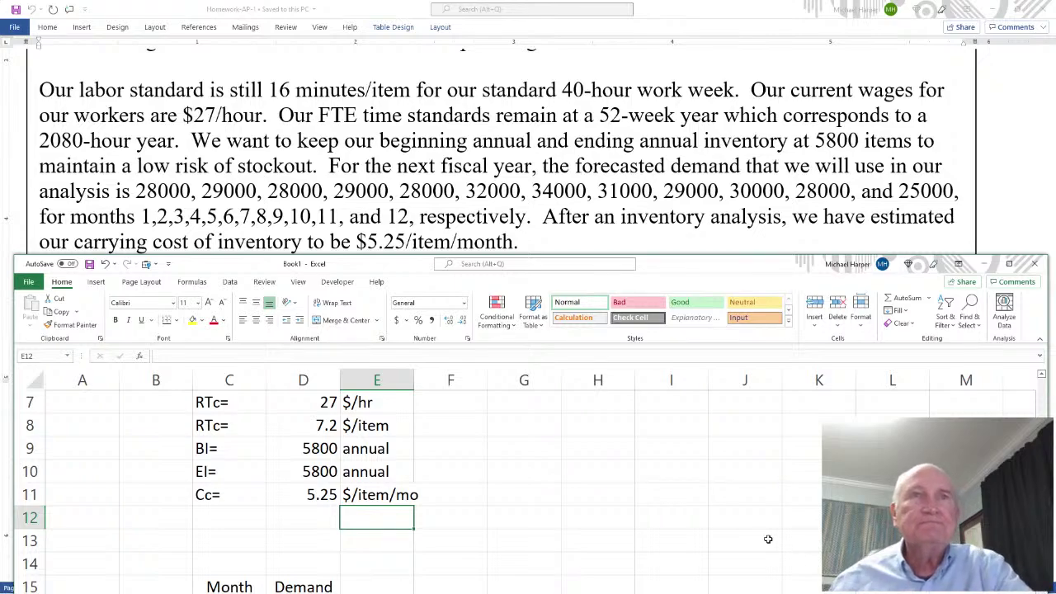
- Add row 12 with Cc=, a formula on D11 giving 63, and unit $/item/yr
left_click(1009, 263)
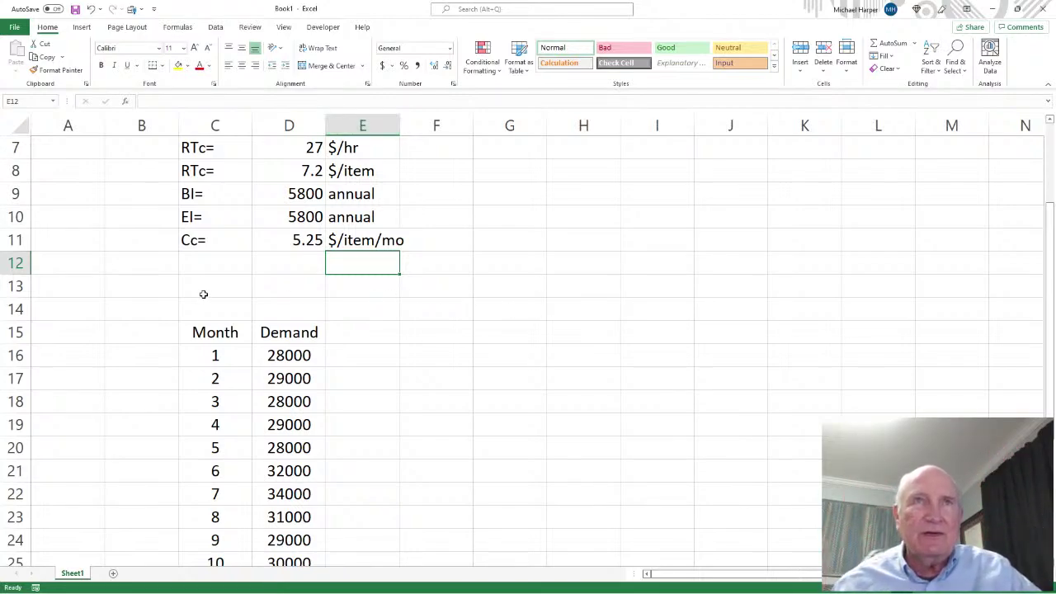
left_click(216, 260)
type("Cc=")
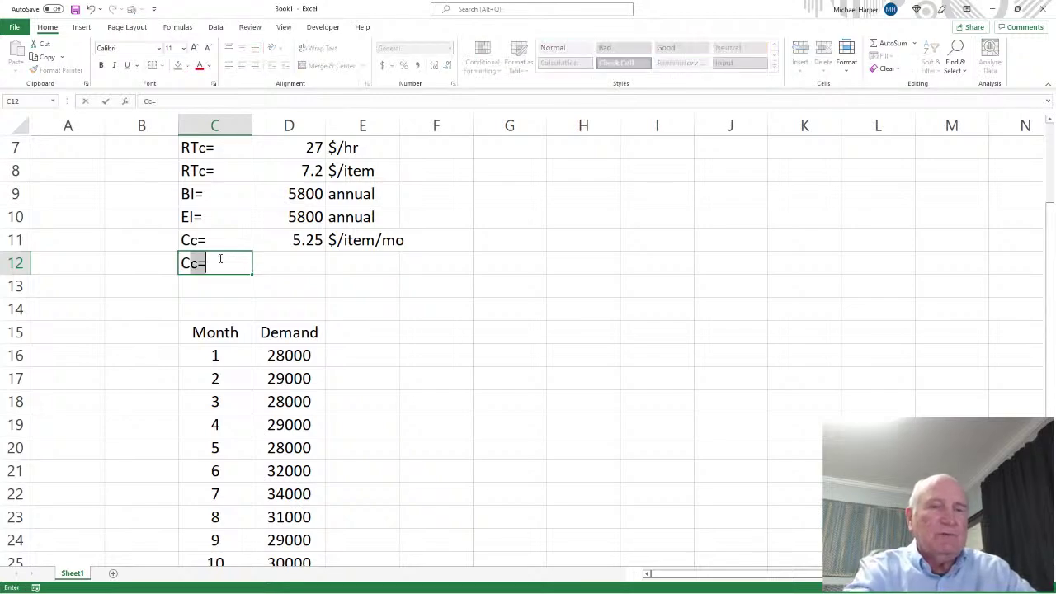
key("Tab")
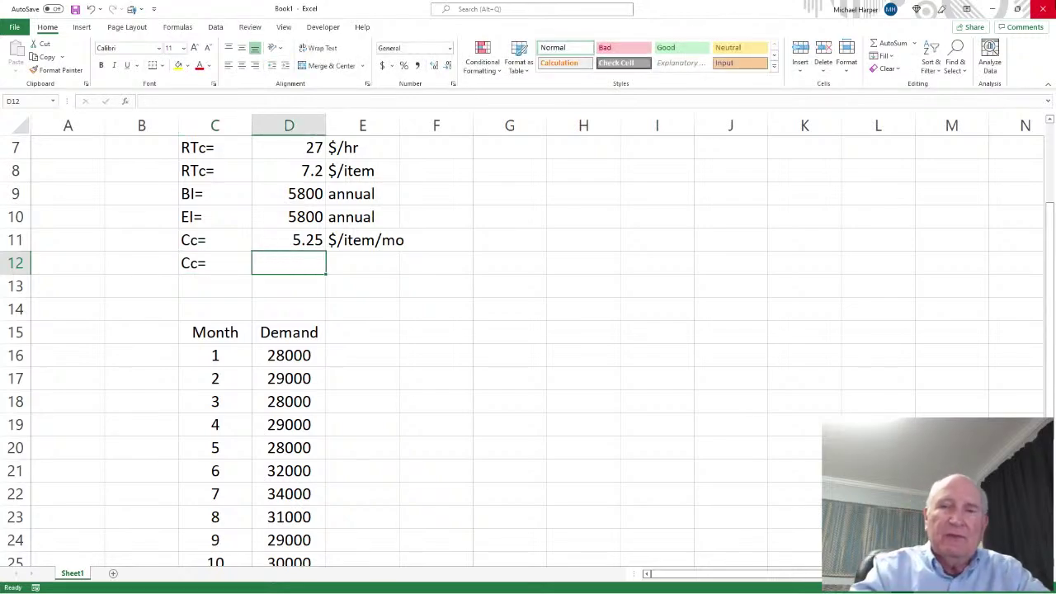
type("=12*")
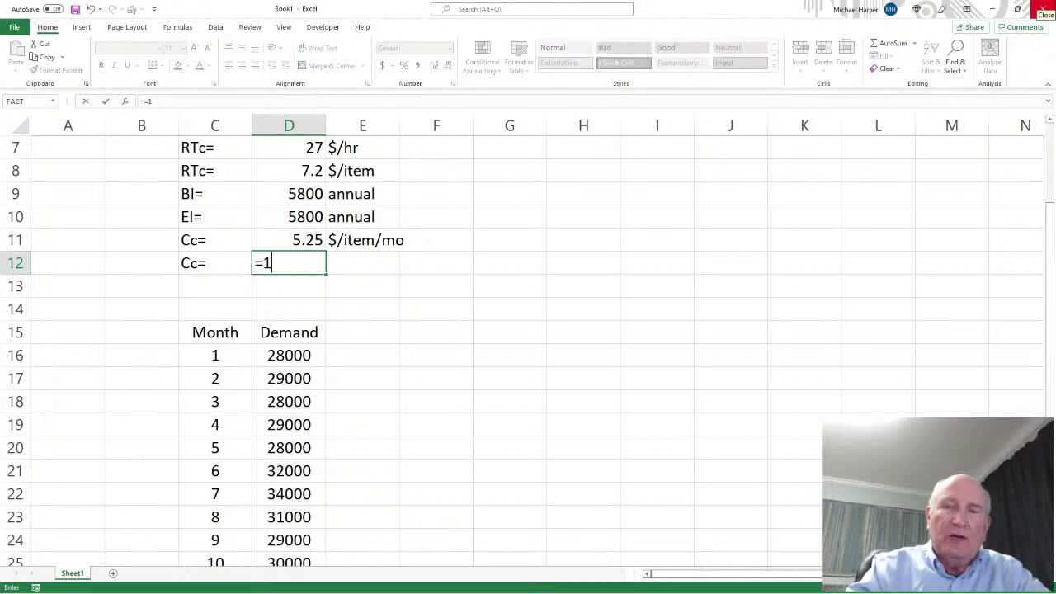
left_click(309, 238)
key("Return")
left_click(361, 256)
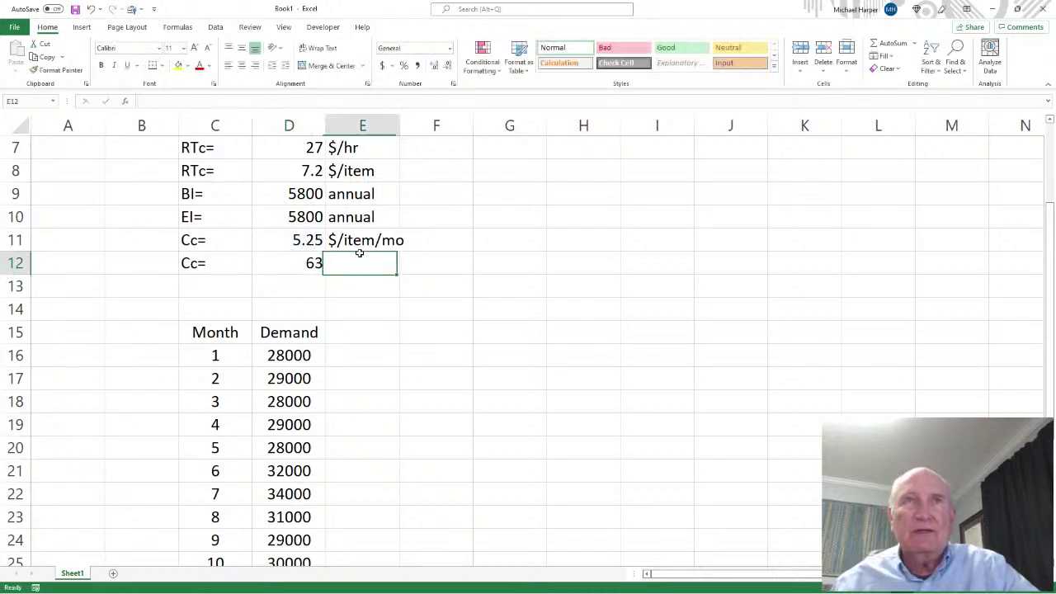
type("$/")
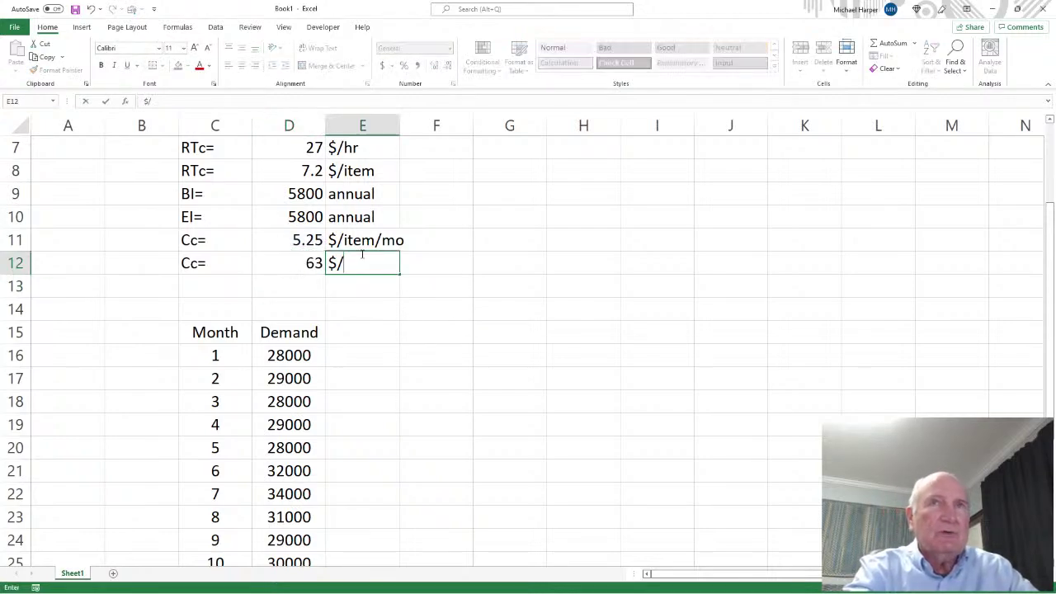
type("item/yr")
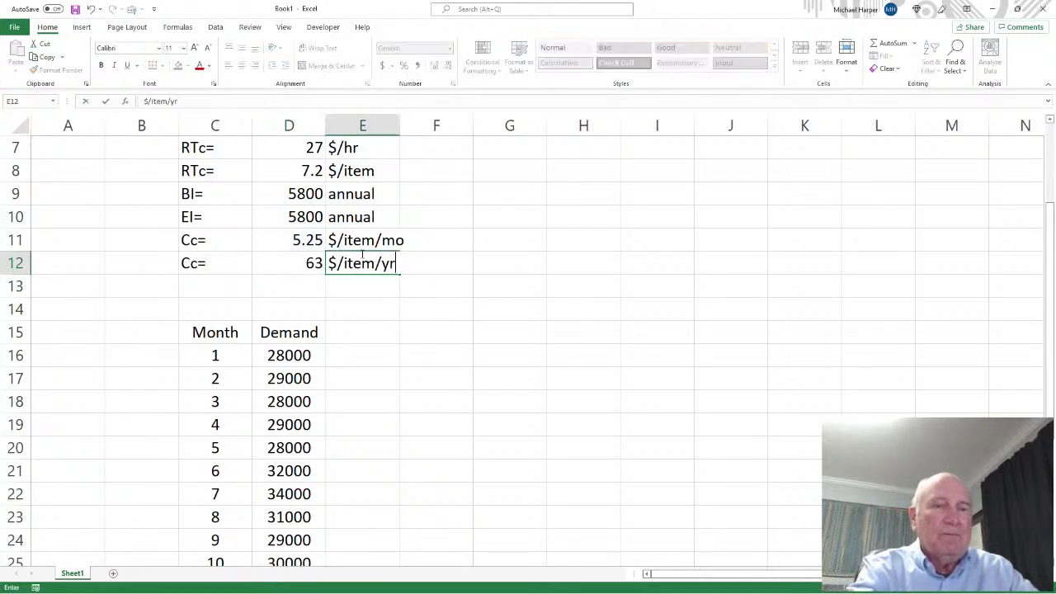
key("Return")
scroll(284, 298, "up", 1)
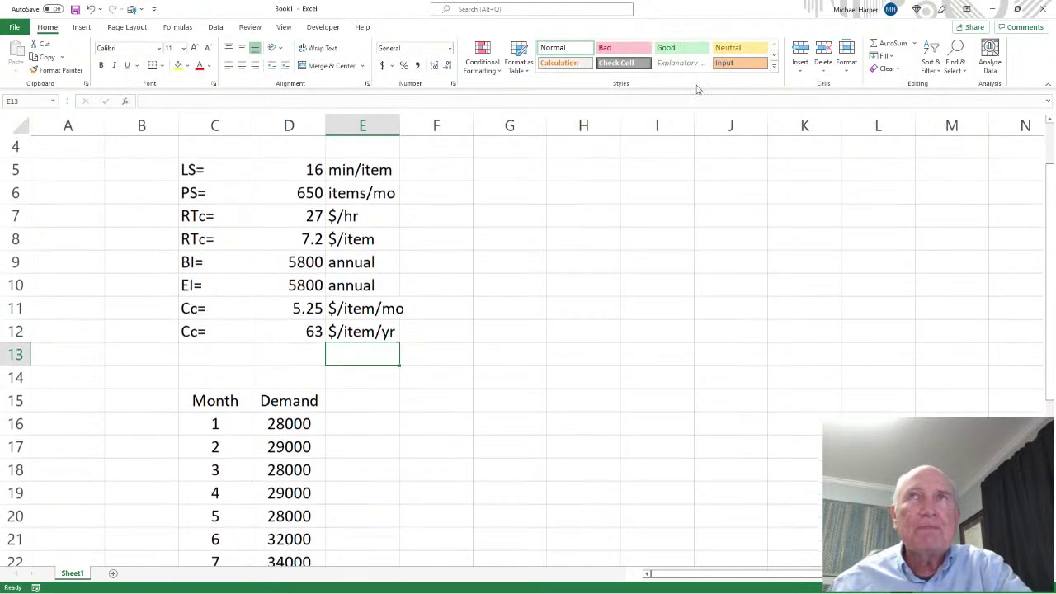
- In Word, highlight the Level Capacity Plan intro paragraph and scroll through its statements
left_click_drag(731, 16, 0, 189)
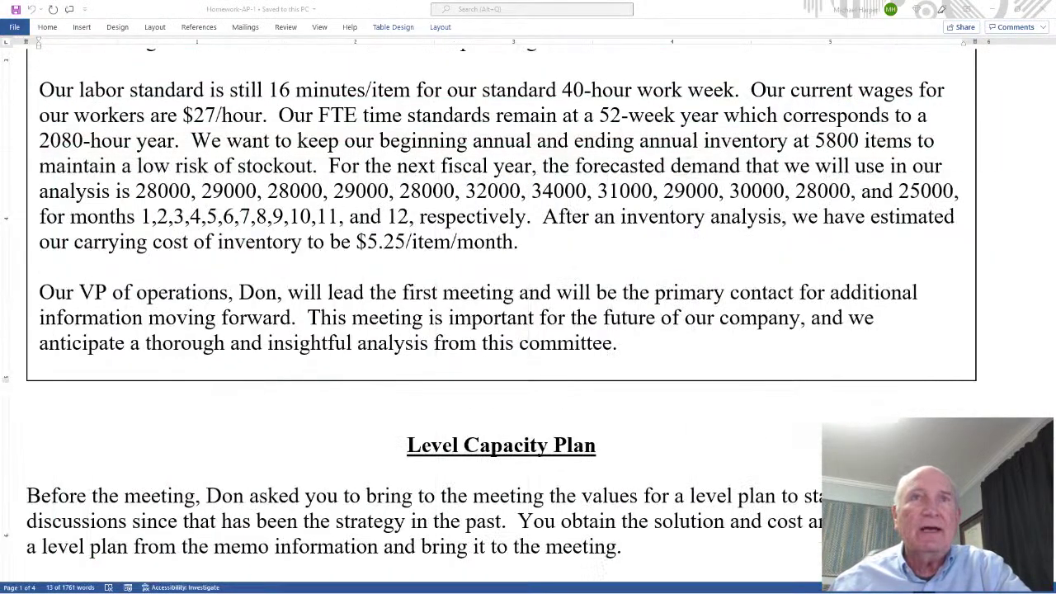
scroll(535, 369, "down", 4)
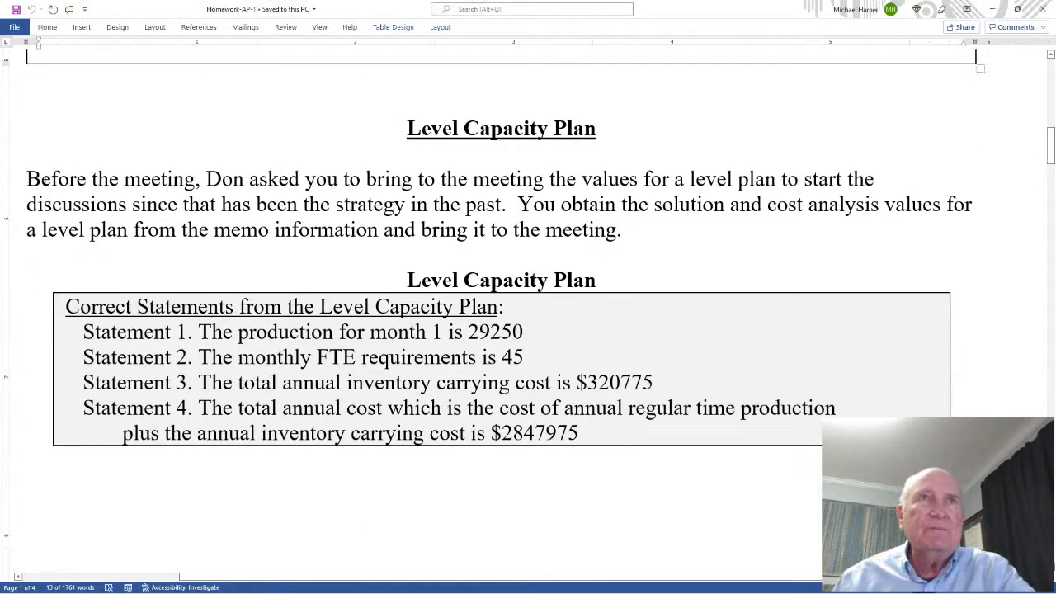
left_click_drag(30, 179, 629, 233)
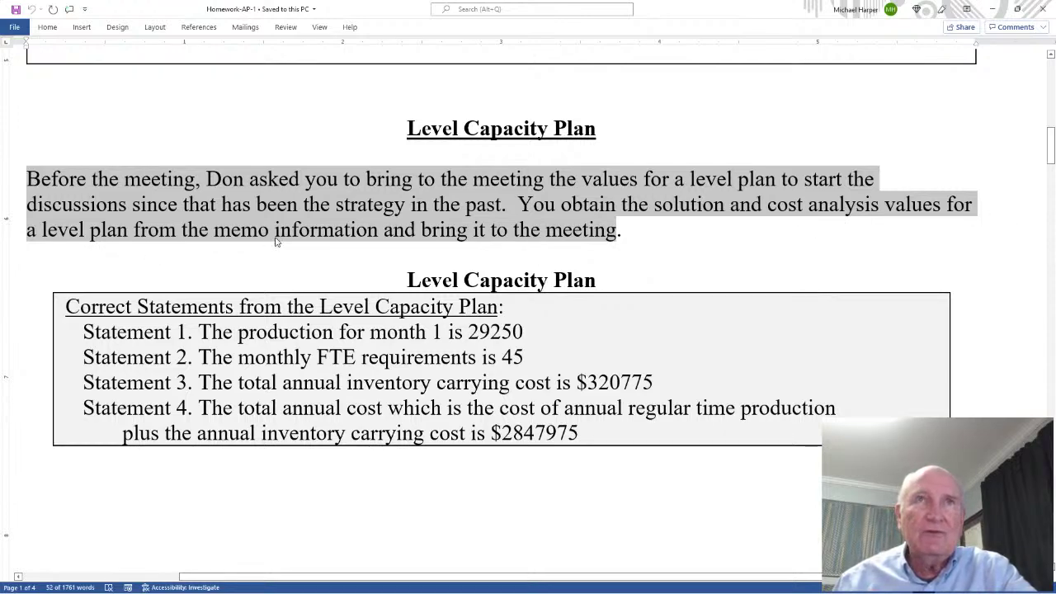
scroll(516, 238, "down", 1)
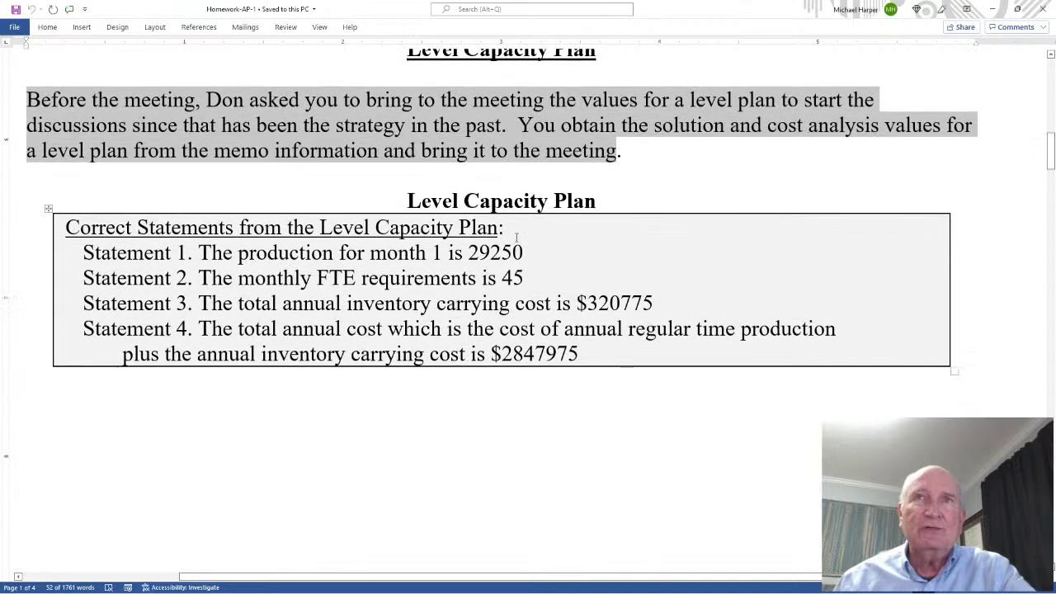
scroll(572, 174, "down", 1)
key("alt+Tab")
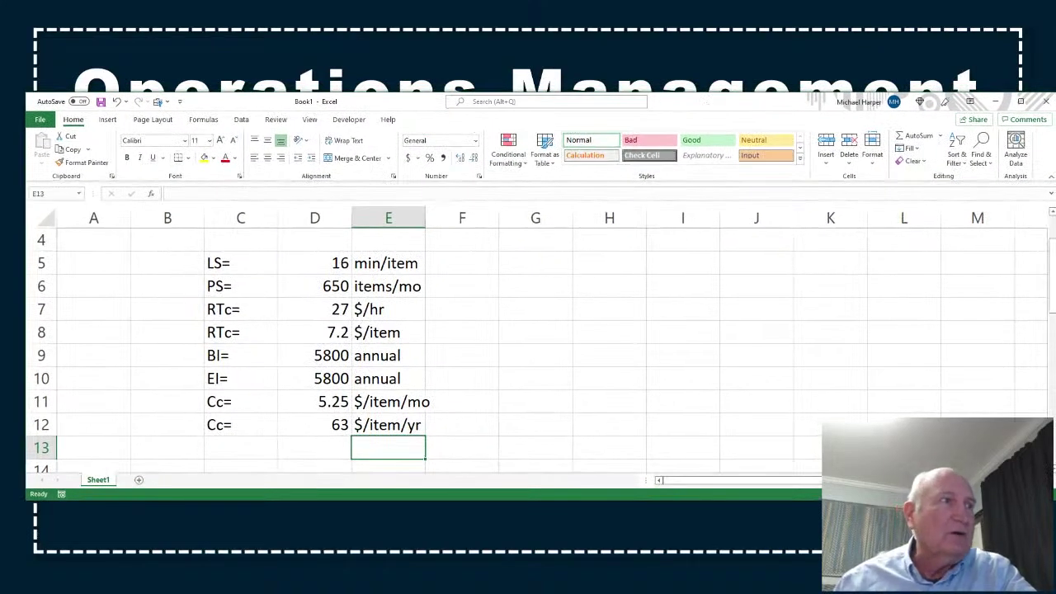
- Return to the maximized spreadsheet and head column E15 'LC PP'
key("alt+Tab")
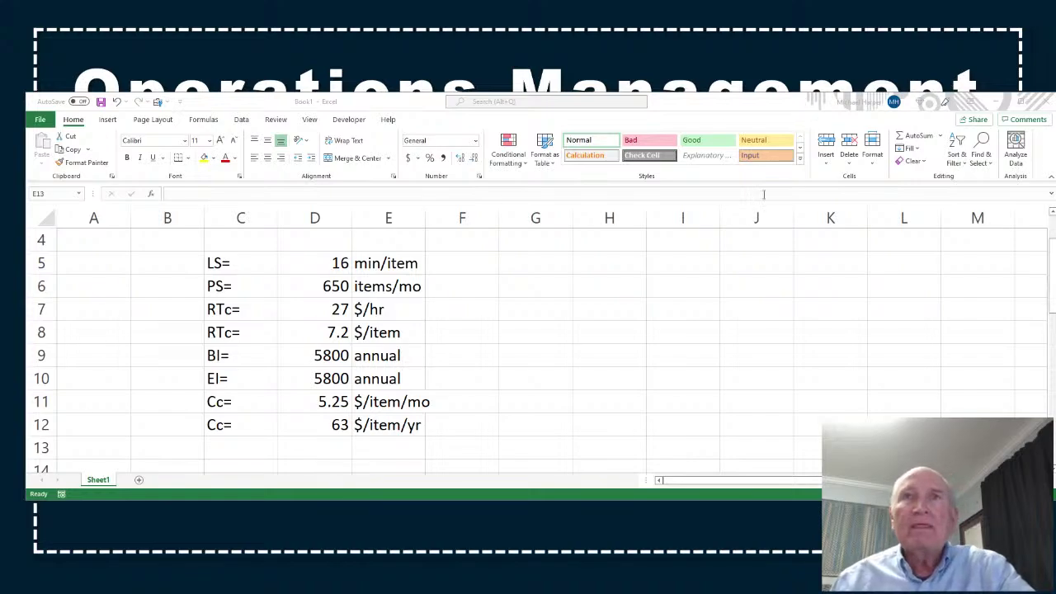
key("alt+Tab")
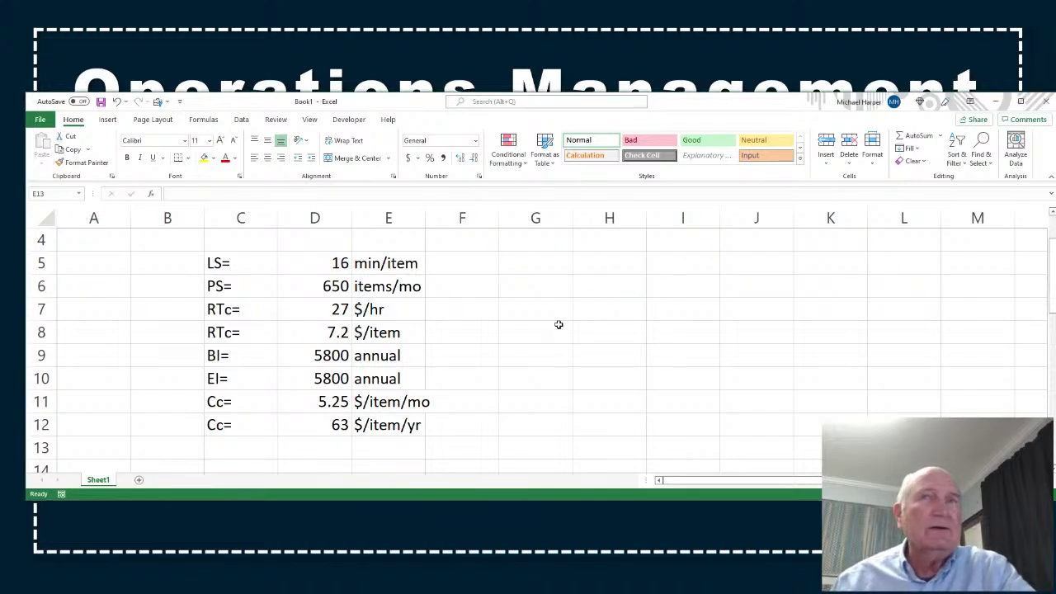
scroll(558, 325, "down", 5)
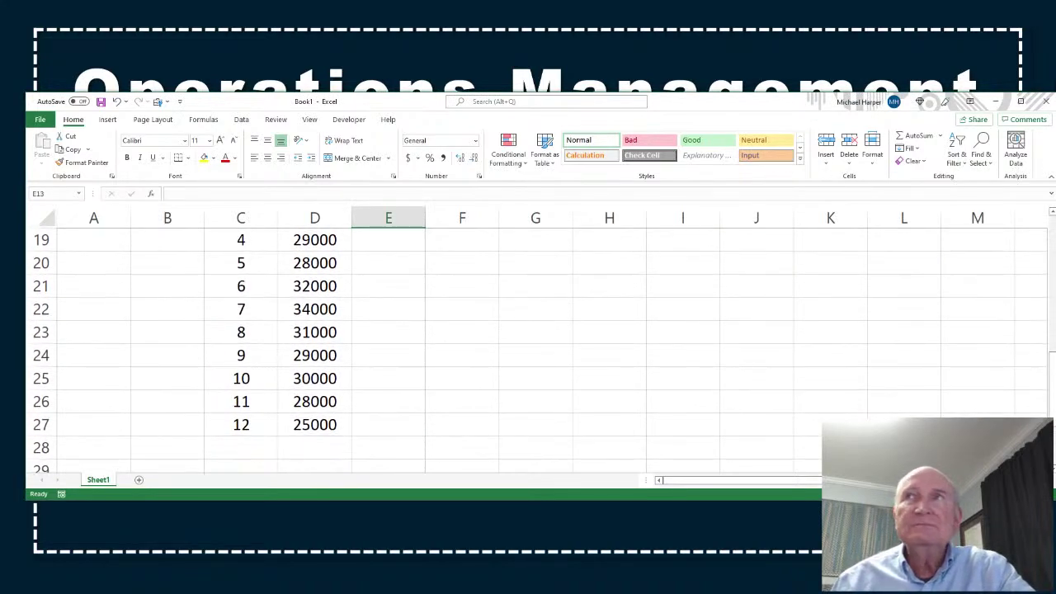
left_click(1020, 101)
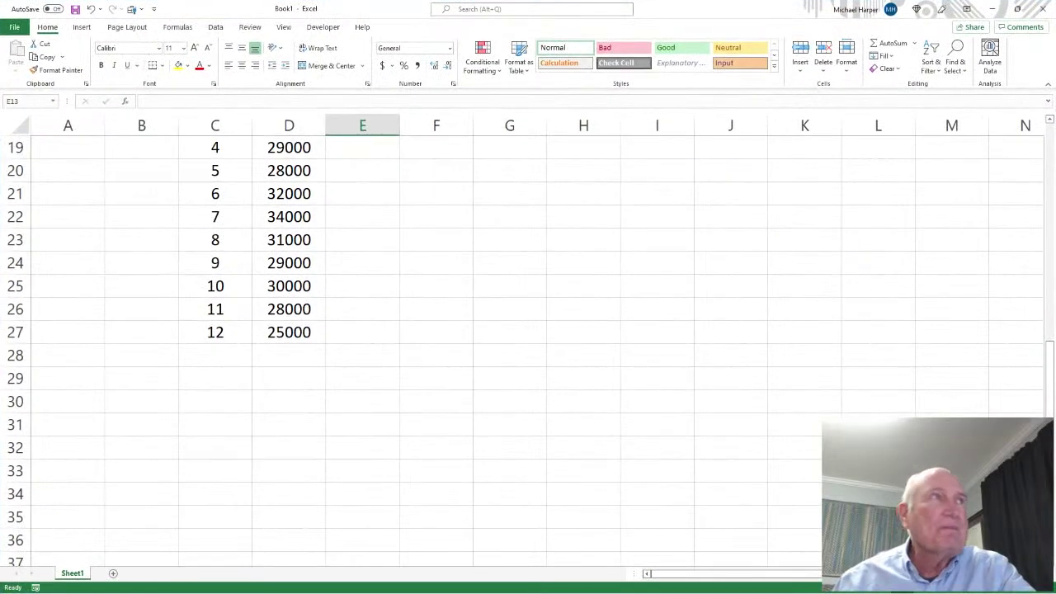
scroll(247, 198, "down", 2)
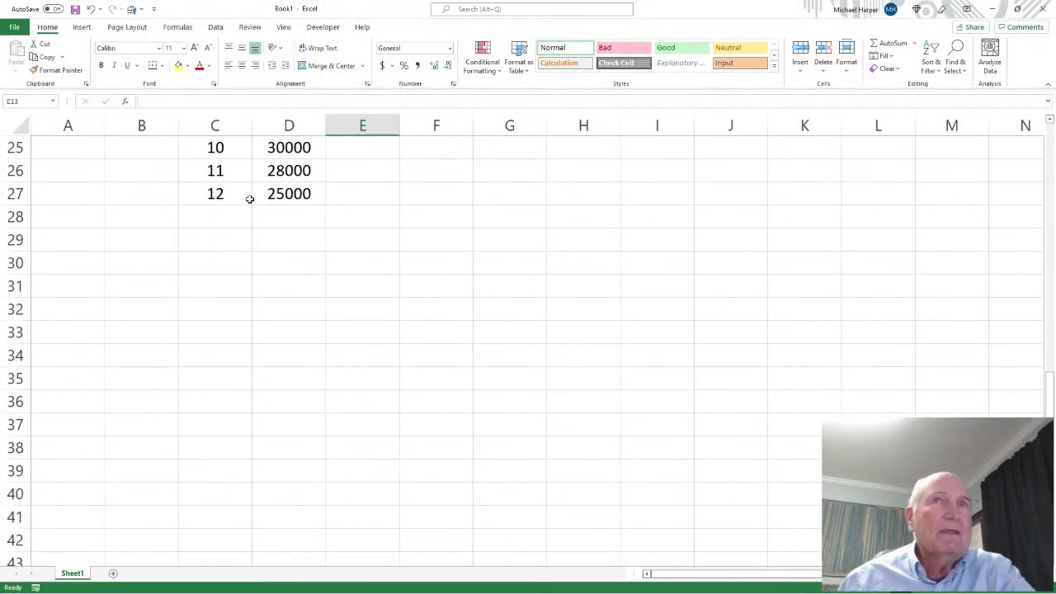
scroll(360, 247, "up", 5)
left_click(371, 257)
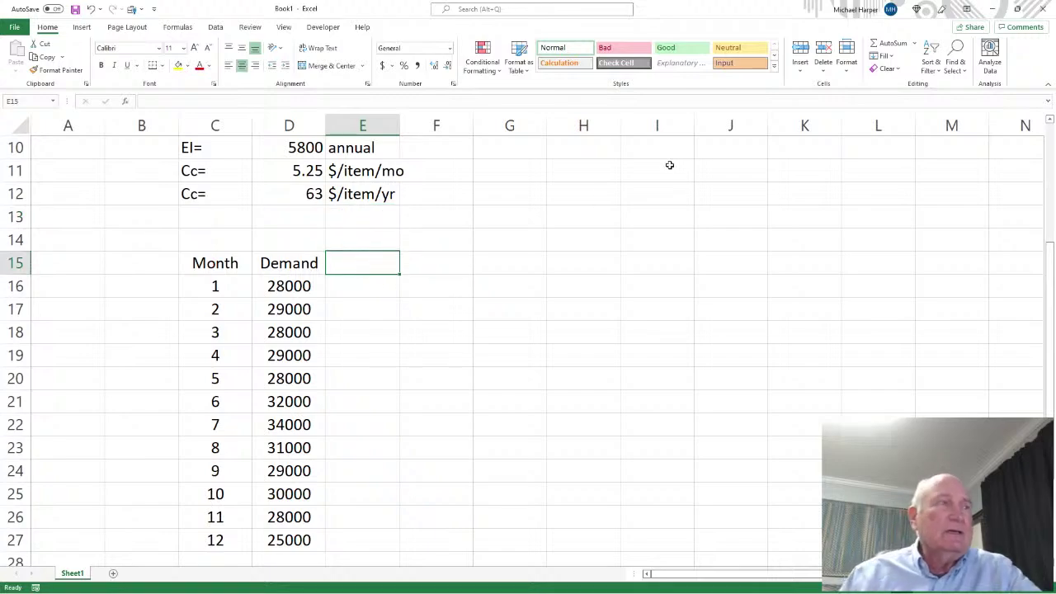
type("L")
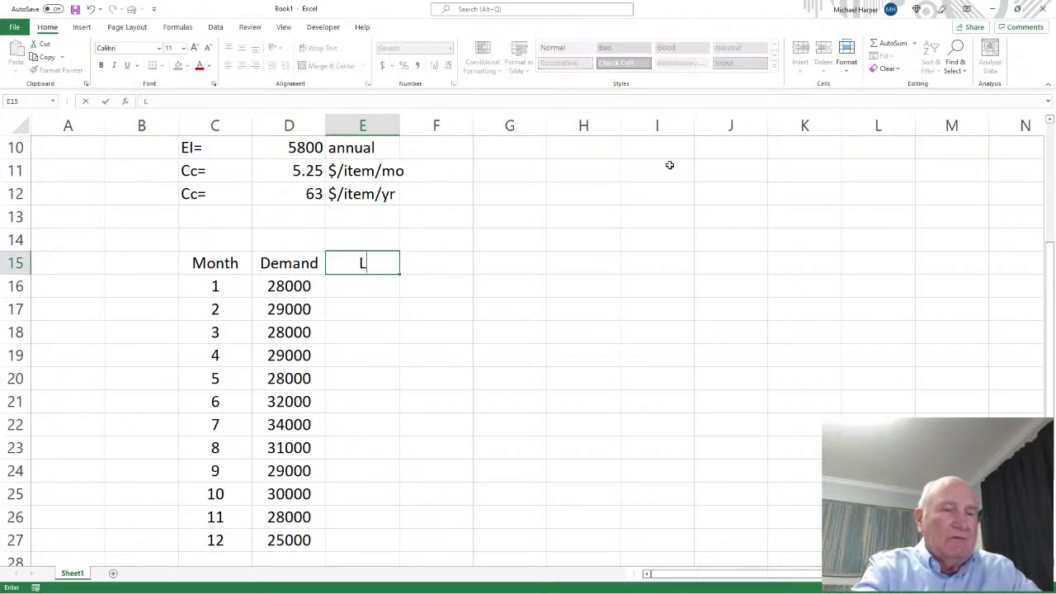
type("C PP")
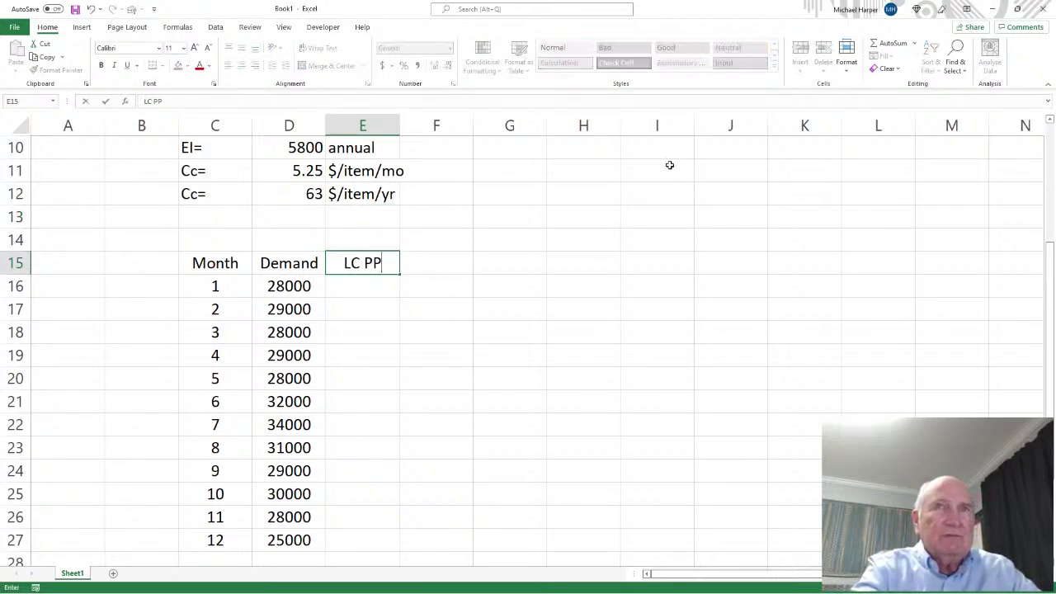
key("Return")
- Enter =AVERAGE(D16:D27) in E16 and =E16 in E17, filled down to E27 (29250)
type("=")
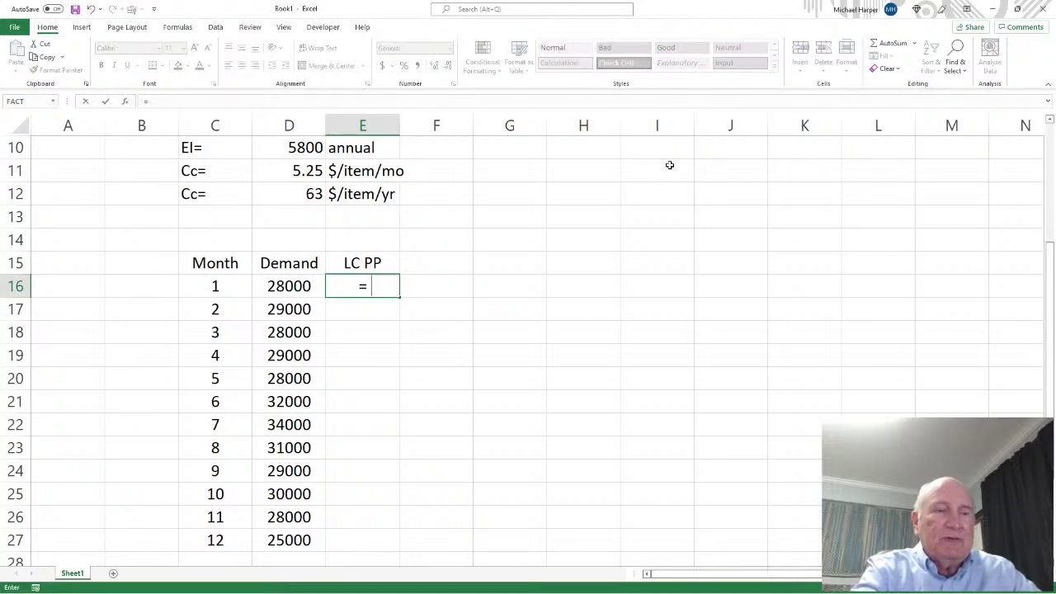
type("average(")
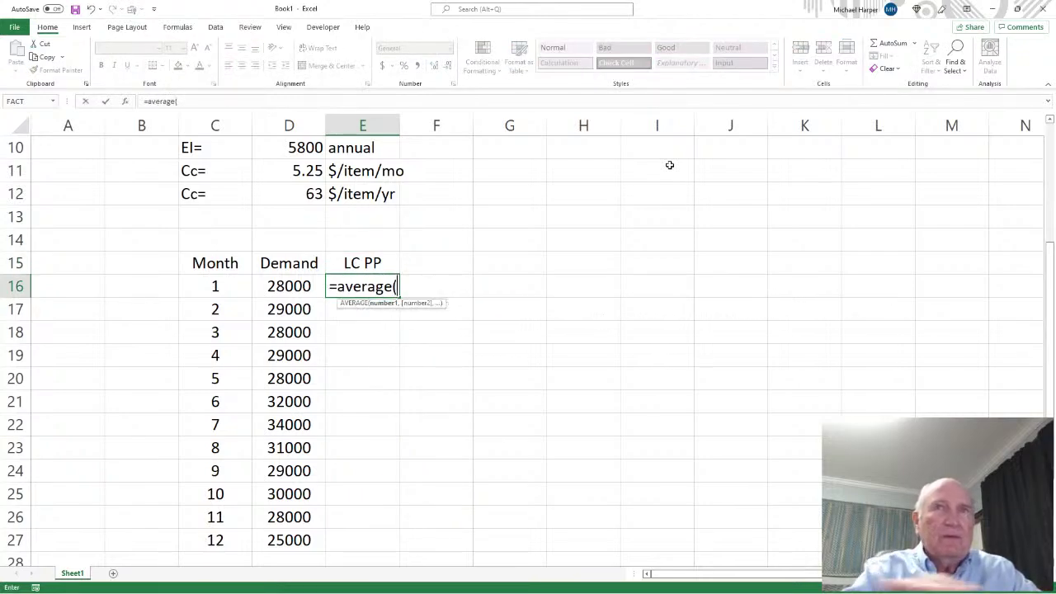
left_click(291, 286)
left_click_drag(291, 286, 296, 540)
key("Return")
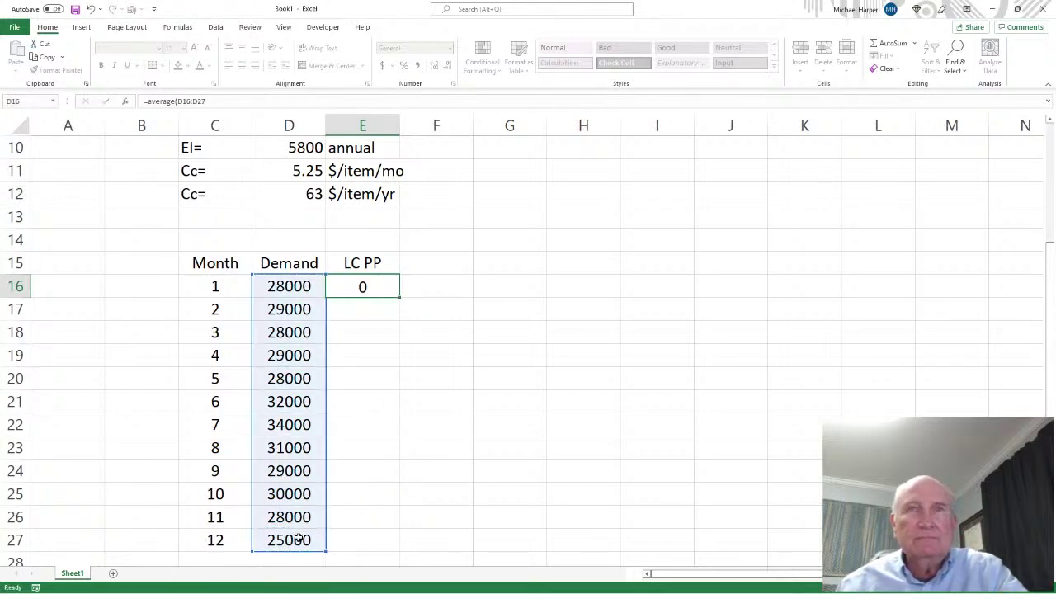
type("=")
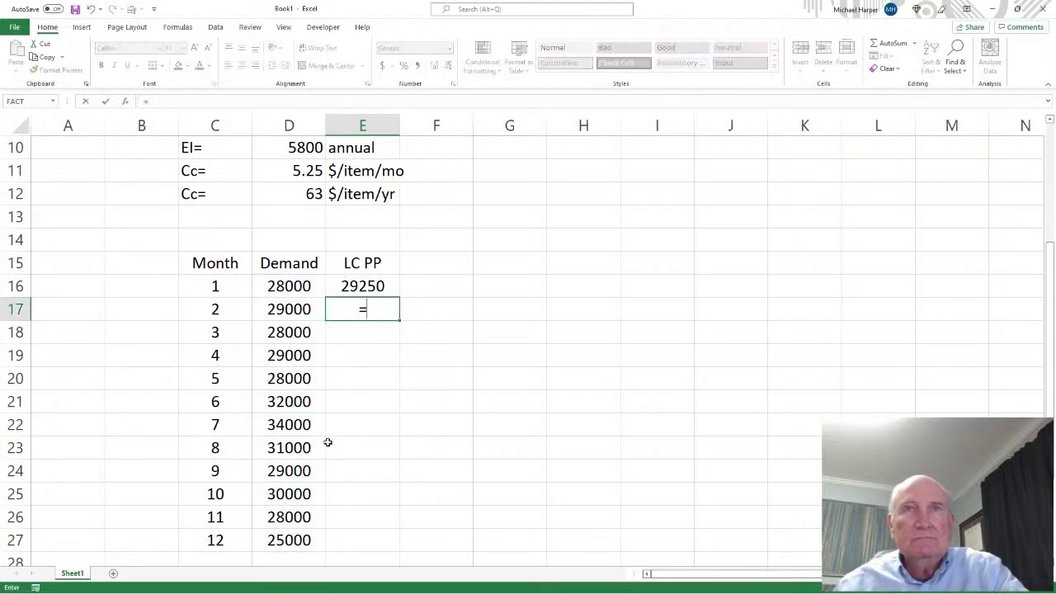
left_click(376, 286)
key("Return")
left_click(382, 309)
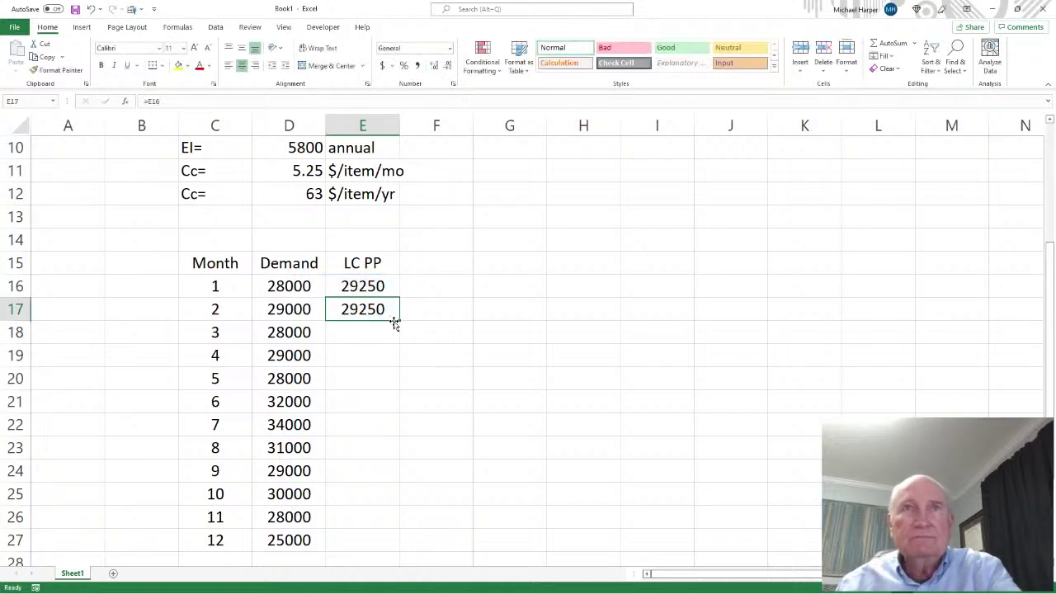
left_click_drag(399, 320, 398, 553)
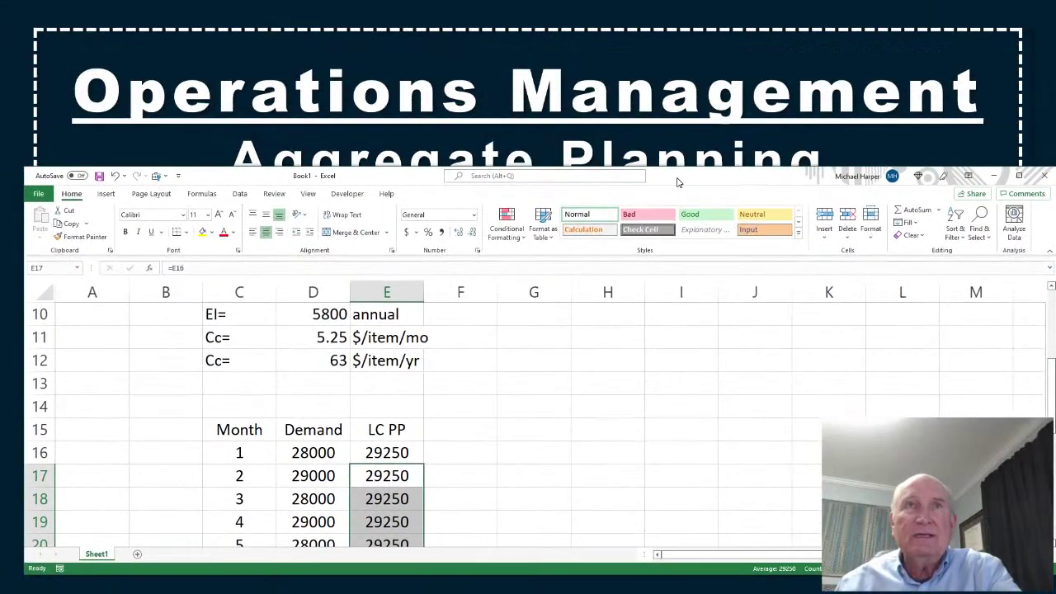
- Compare the Word statements with Excel and check the month 1 LC PP of 29250 in E16
key("alt+Tab")
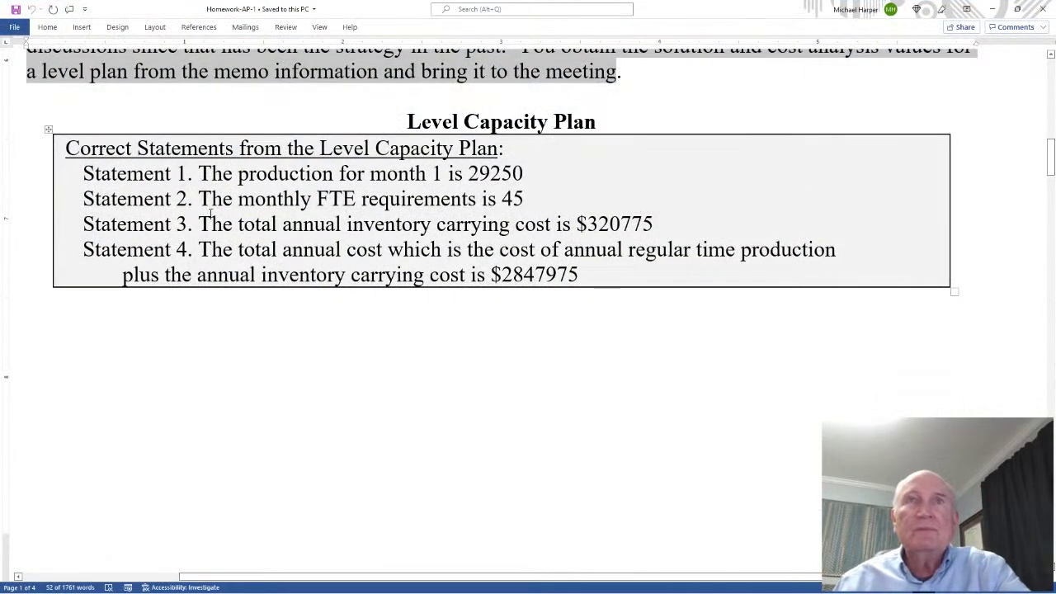
key("alt+Tab")
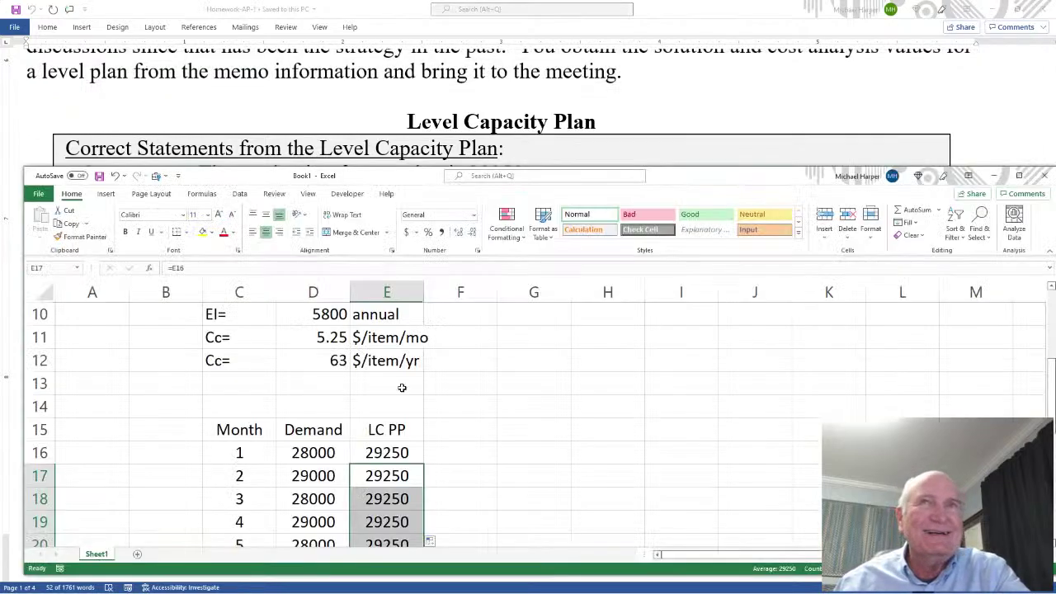
left_click_drag(701, 176, 690, 198)
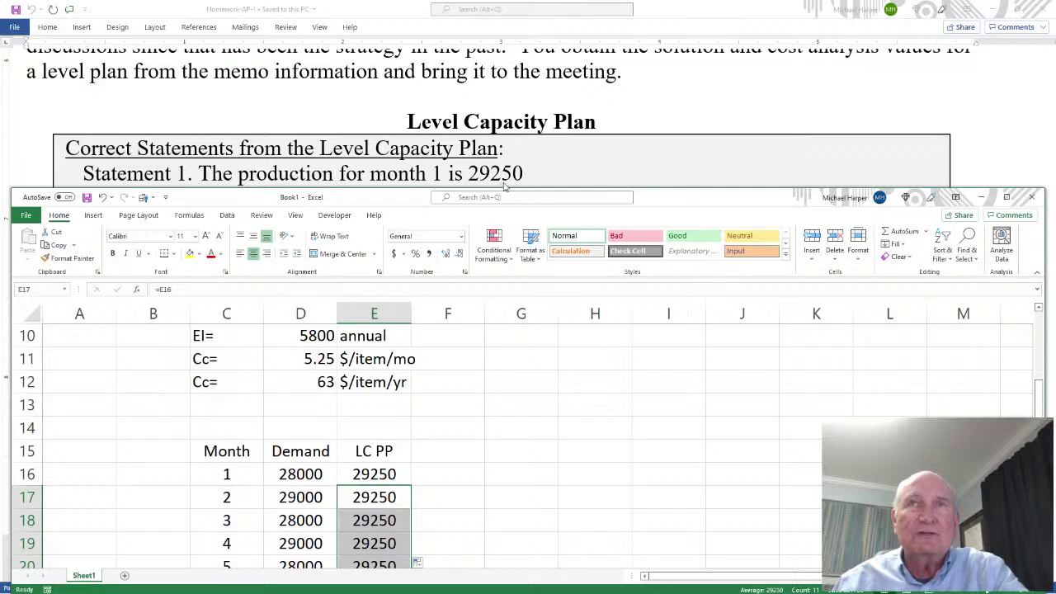
scroll(507, 187, "down", 1)
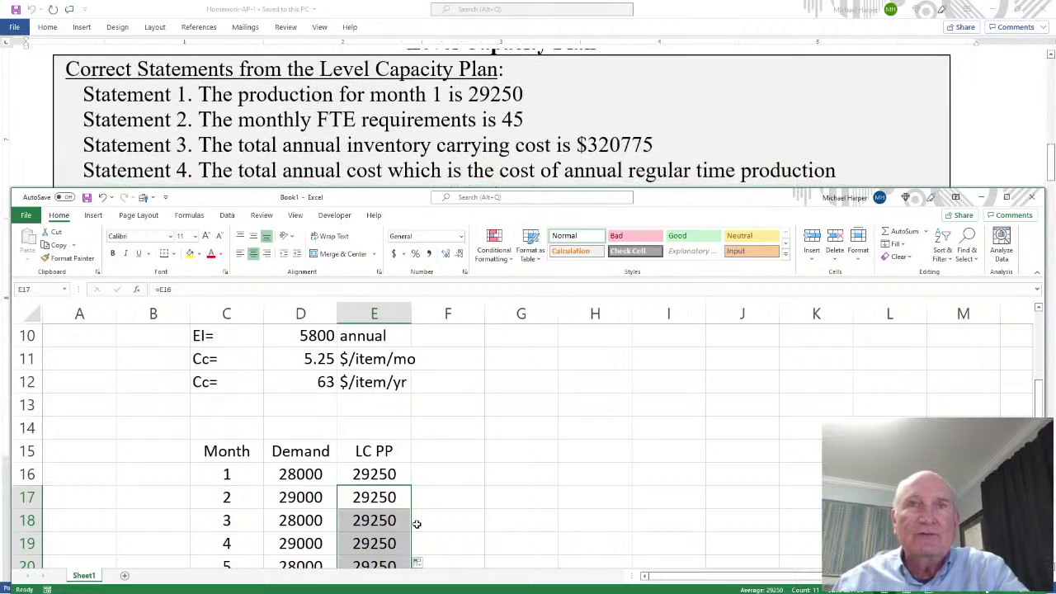
left_click(373, 475)
scroll(625, 349, "up", 2)
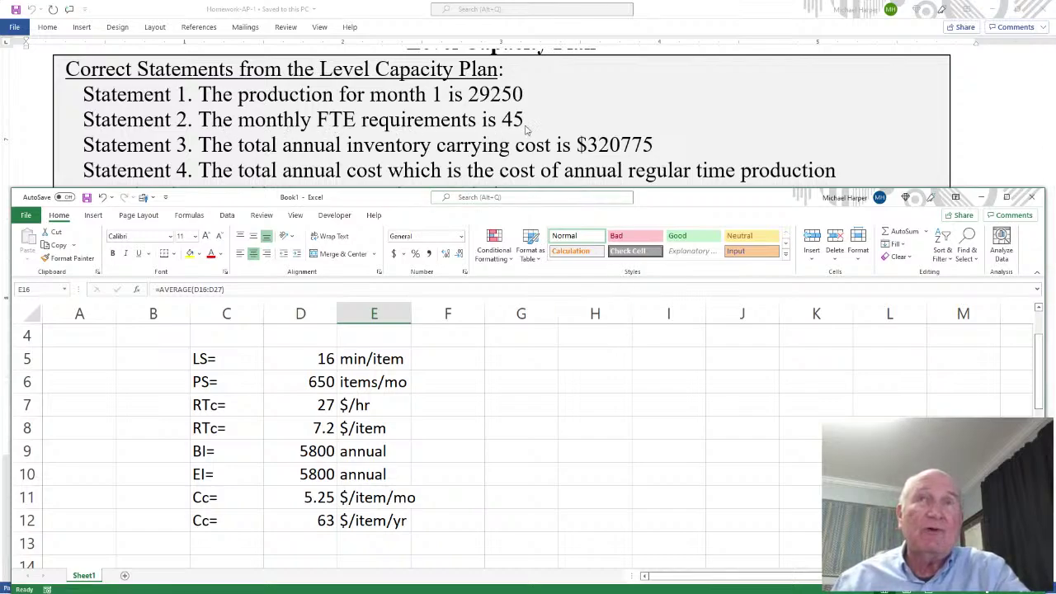
- Head F15 'FTE' and divide month 1 LC PP by the 650 items/mo standard in F16
left_click(1007, 196)
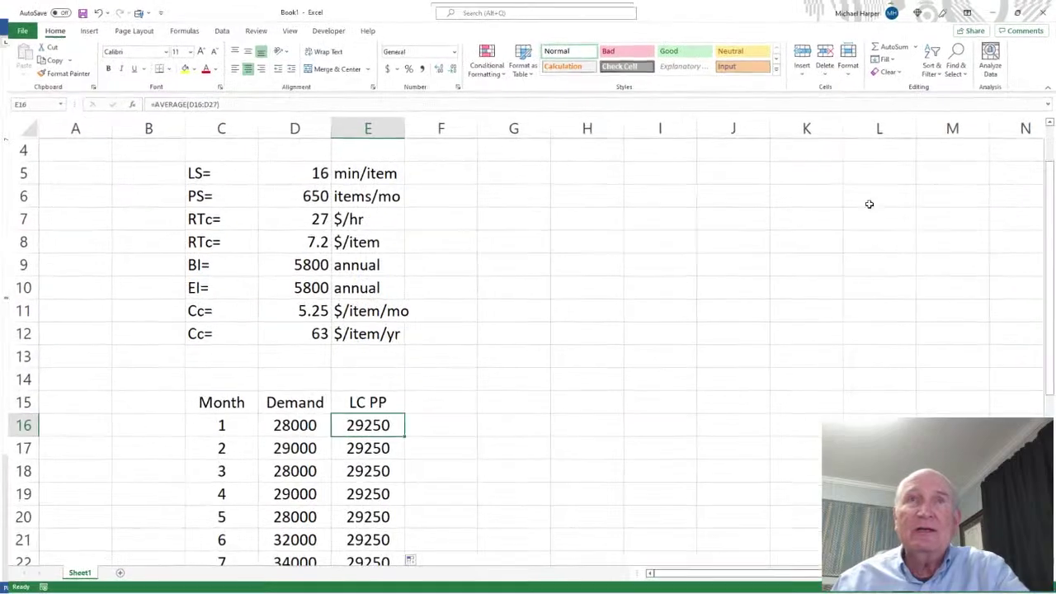
left_click(448, 402)
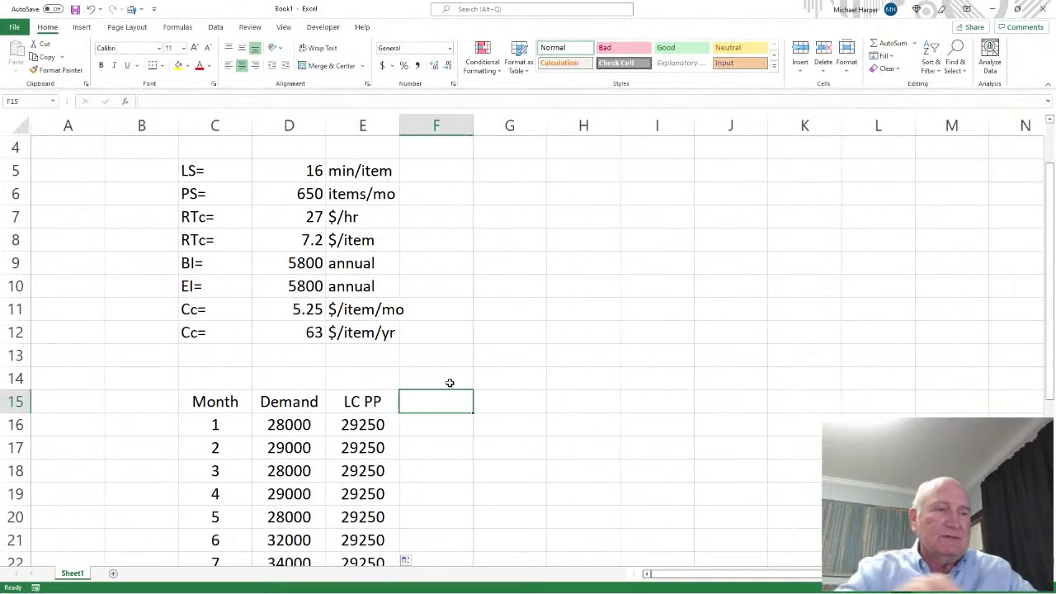
type("FTE")
key("Return")
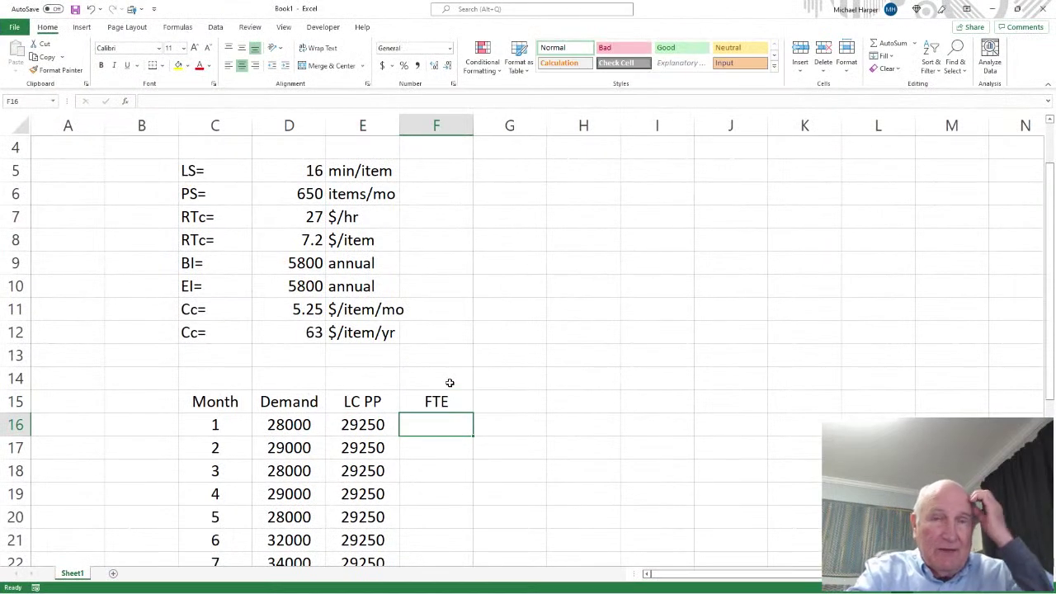
type("=")
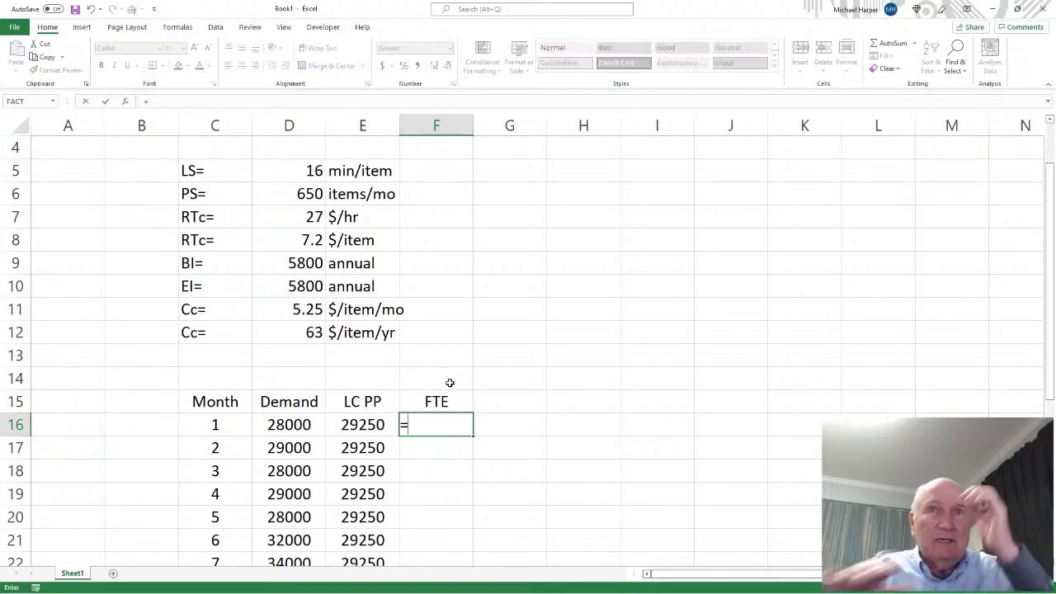
left_click(359, 423)
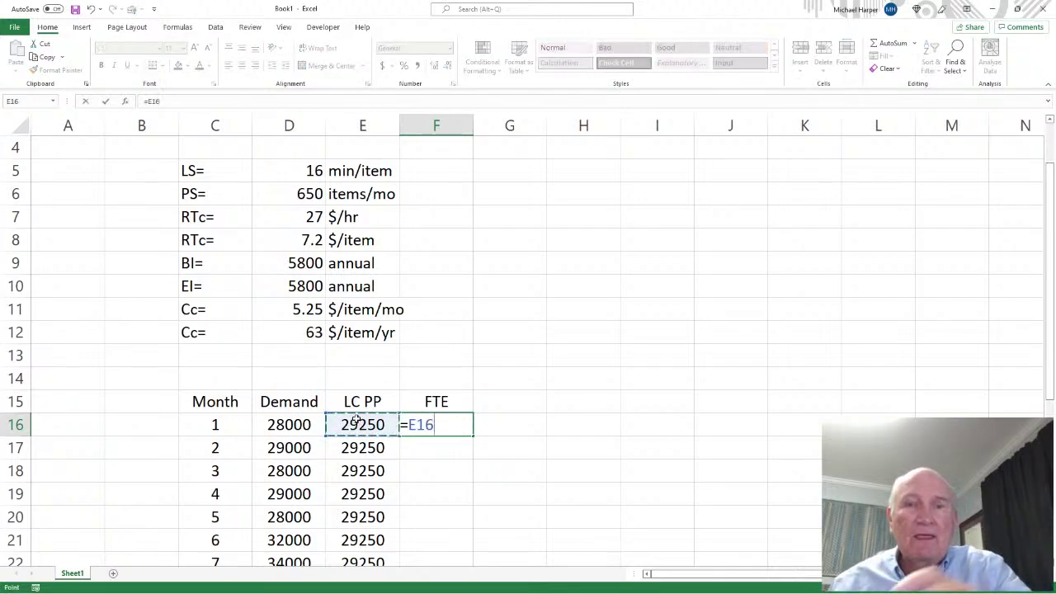
type("/")
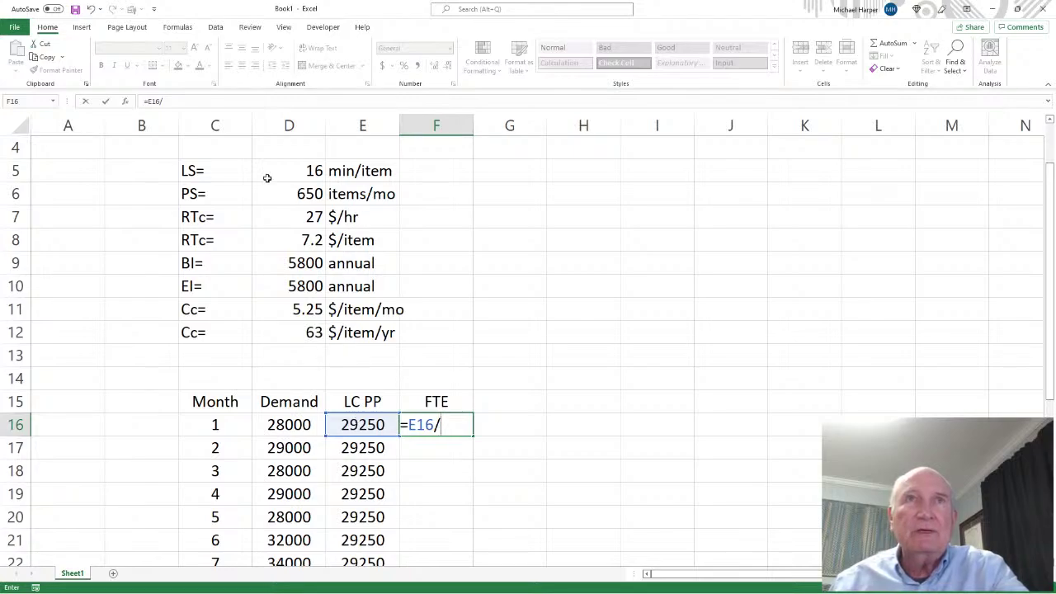
left_click(307, 193)
key("Return")
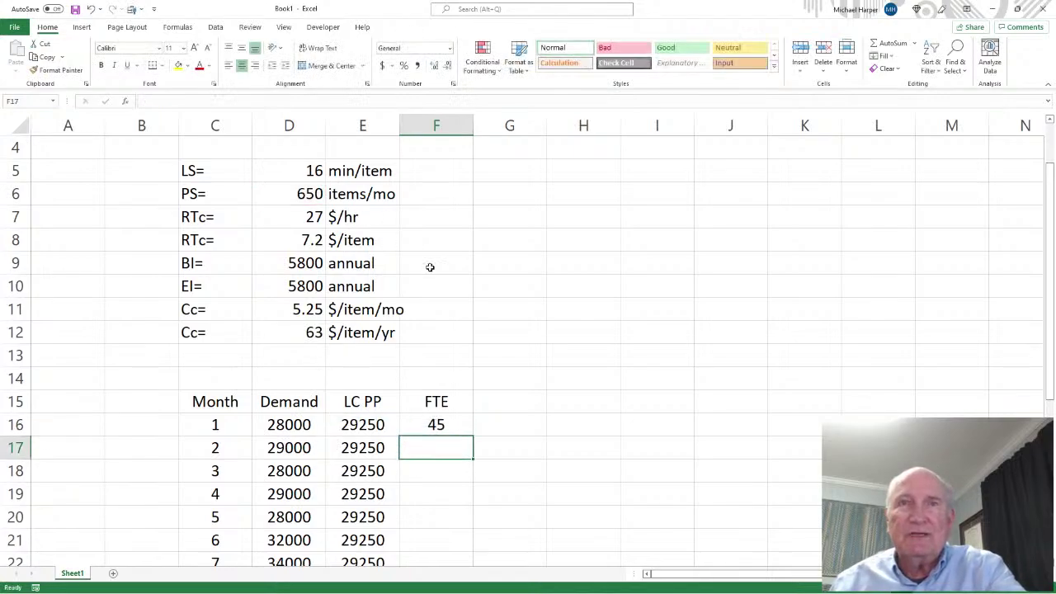
- Re-enter F16 as =E16/$D$6 with the 650 items/mo reference made absolute
left_click(449, 430)
scroll(449, 430, "down", 1)
left_click(445, 372)
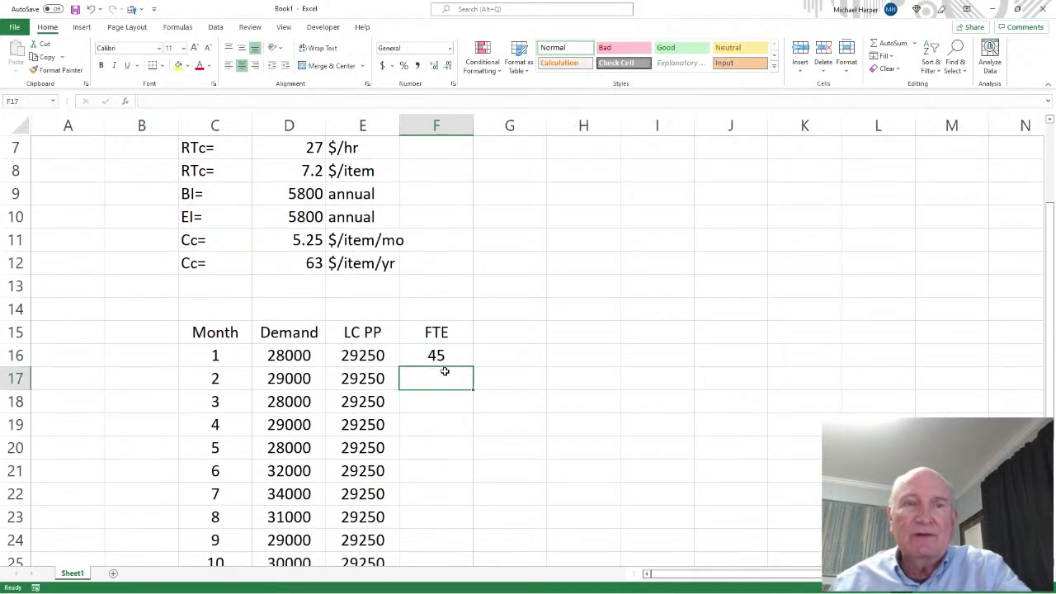
left_click(440, 354)
scroll(463, 339, "down", 1)
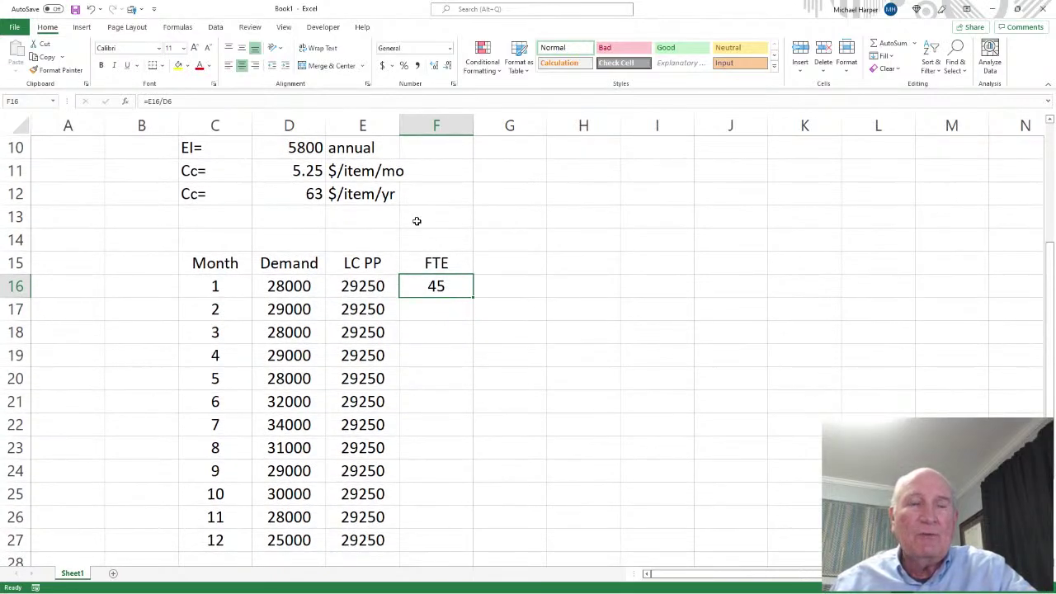
scroll(429, 239, "up", 2)
type("=")
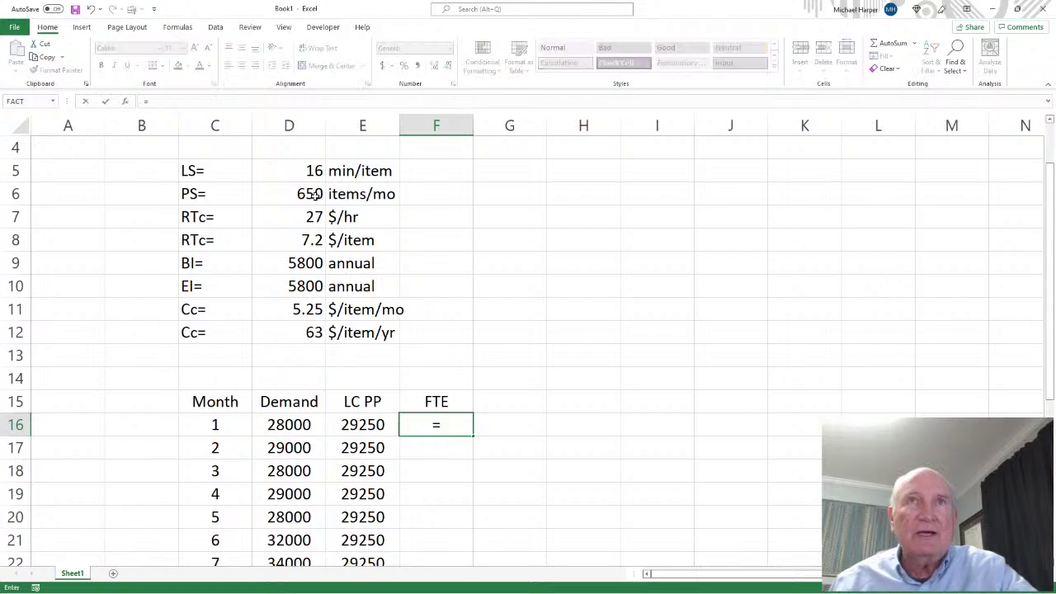
left_click(303, 193)
key("F4")
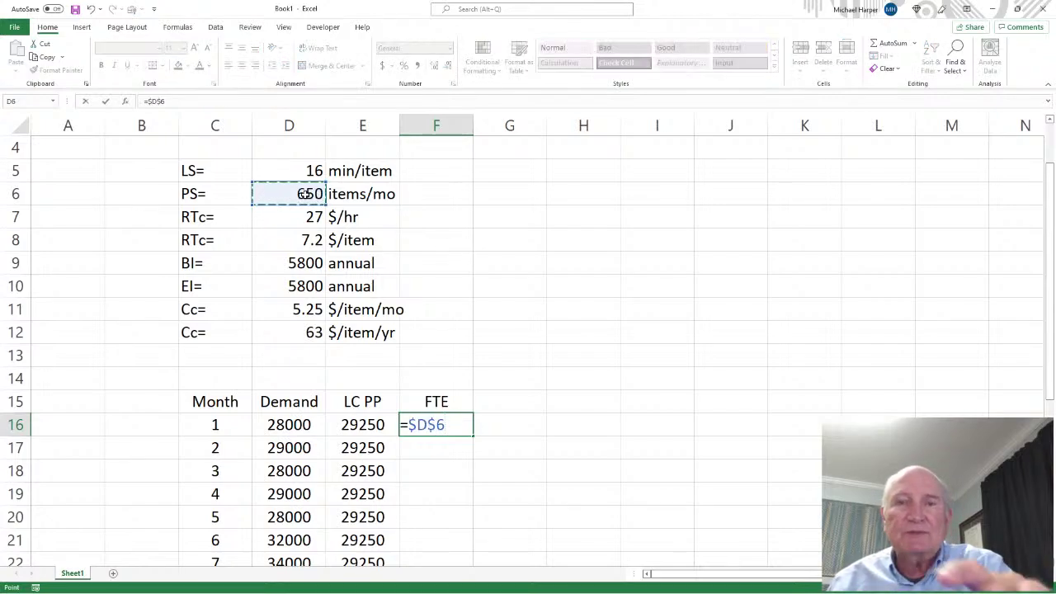
key("BackSpace")
key("BackSpace")
key("BackSpace")
key("BackSpace")
key("BackSpace")
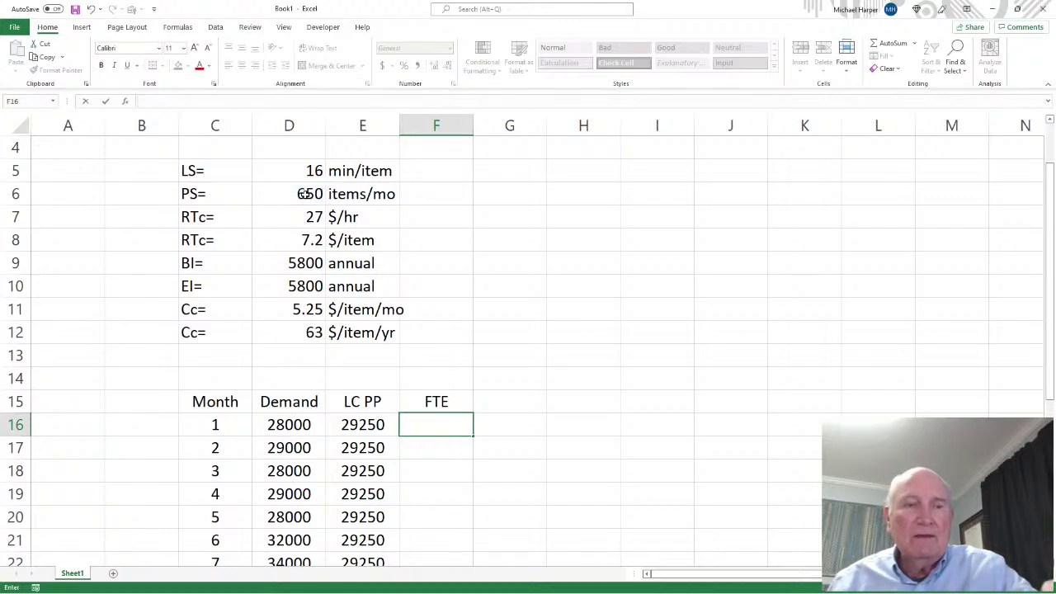
type("=")
left_click(365, 425)
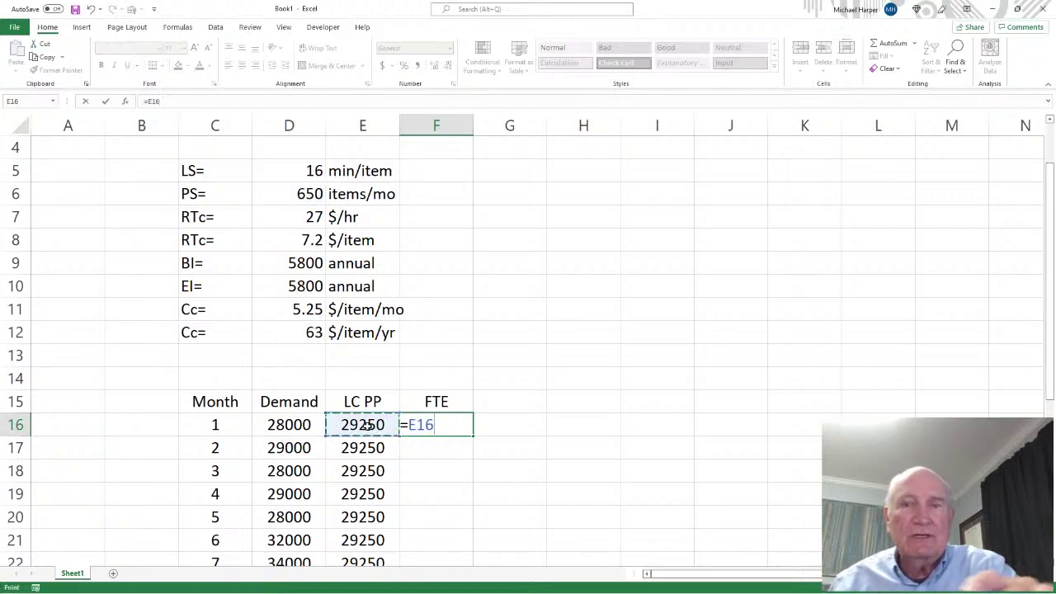
type("/")
left_click(307, 195)
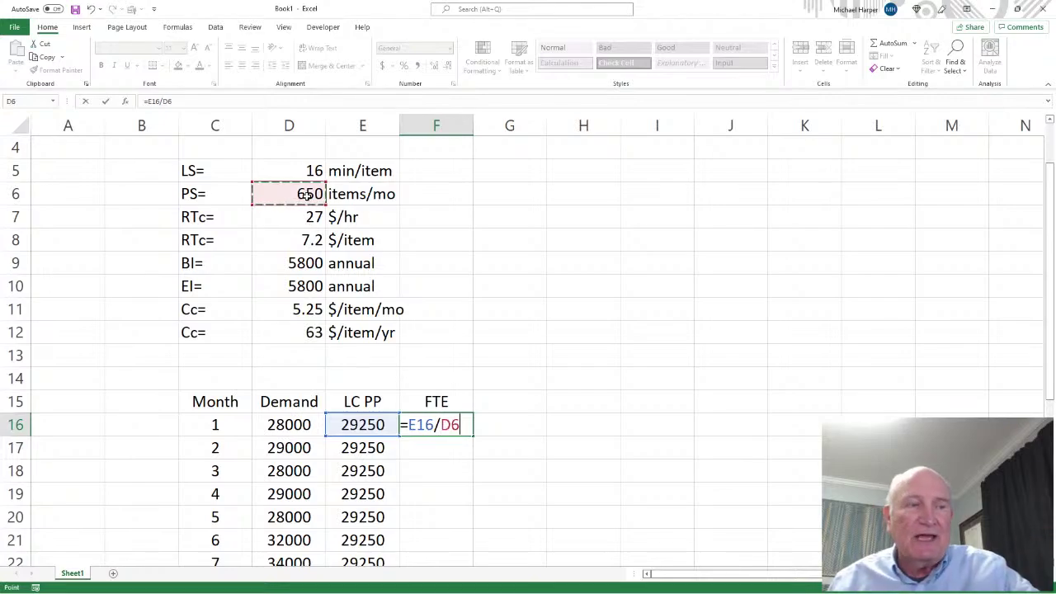
key("F4")
key("Return")
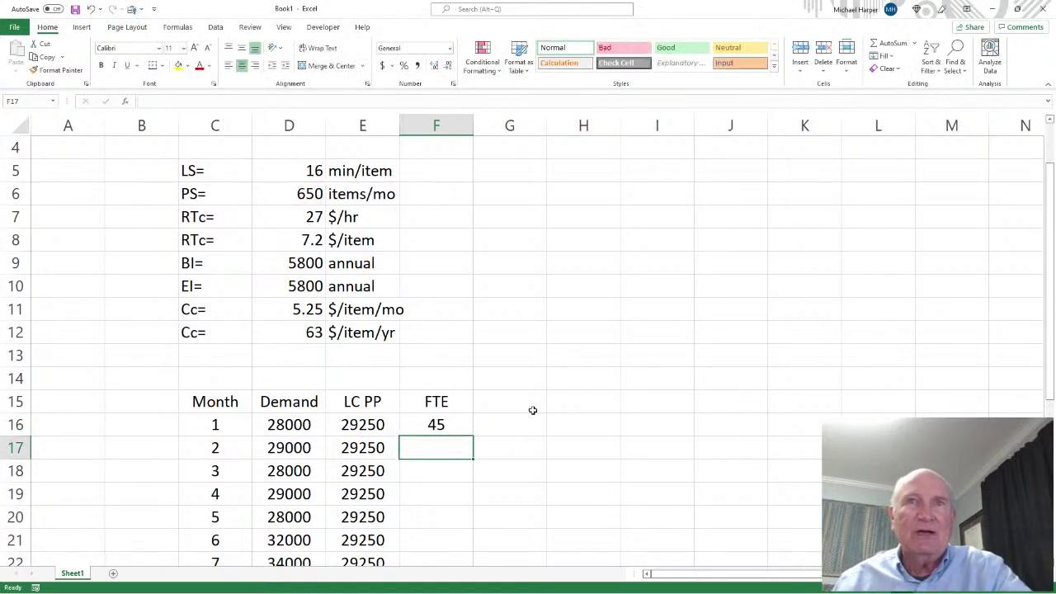
- Fill the FTE formula down to F27, showing 45 each month, and restore down Excel
scroll(532, 410, "down", 3)
left_click(456, 217)
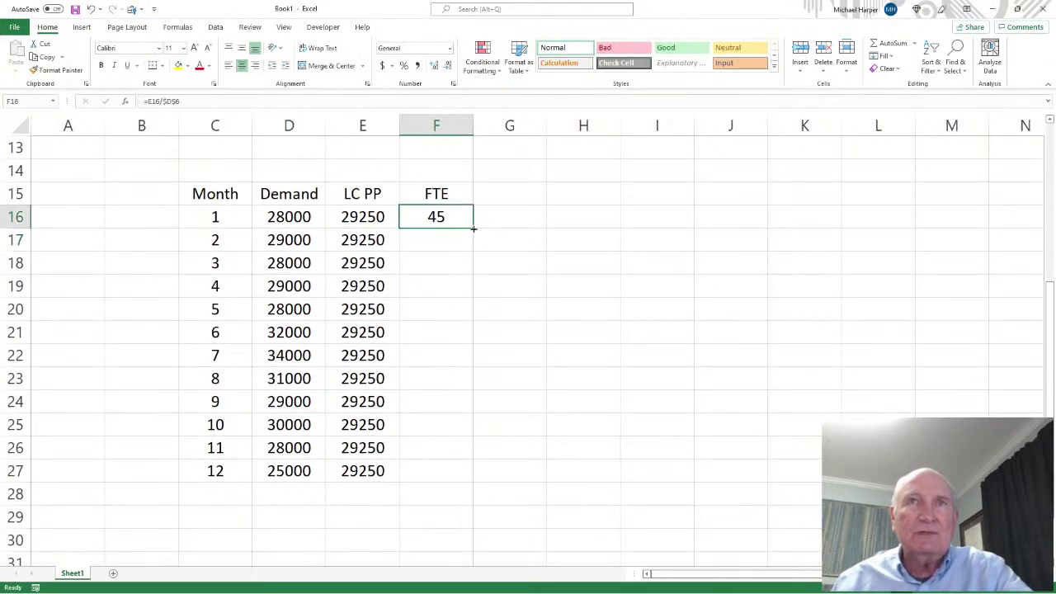
left_click_drag(473, 228, 494, 477)
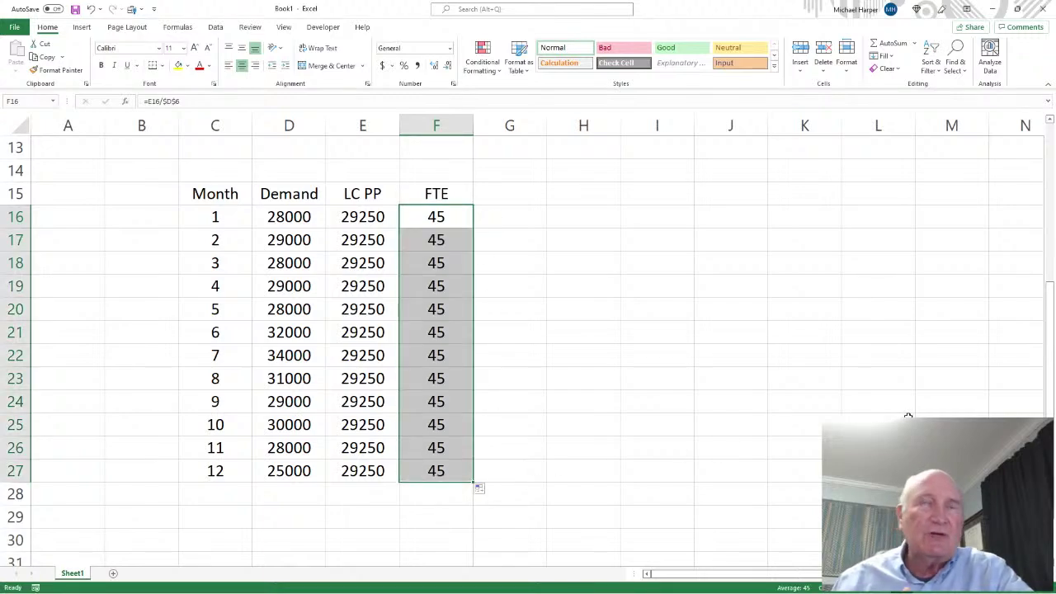
scroll(603, 281, "up", 1)
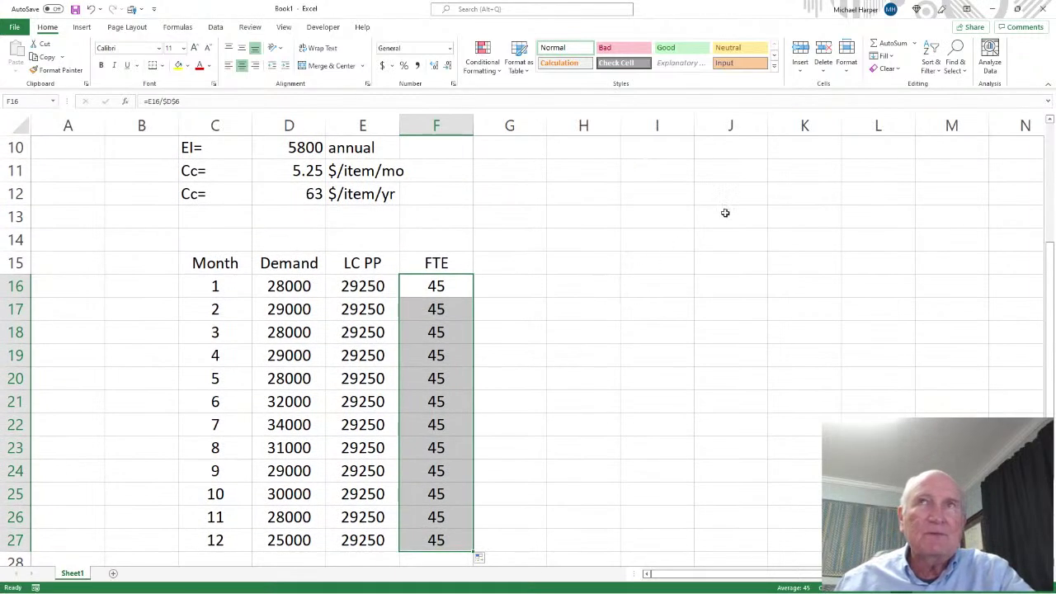
left_click_drag(733, 17, 707, 185)
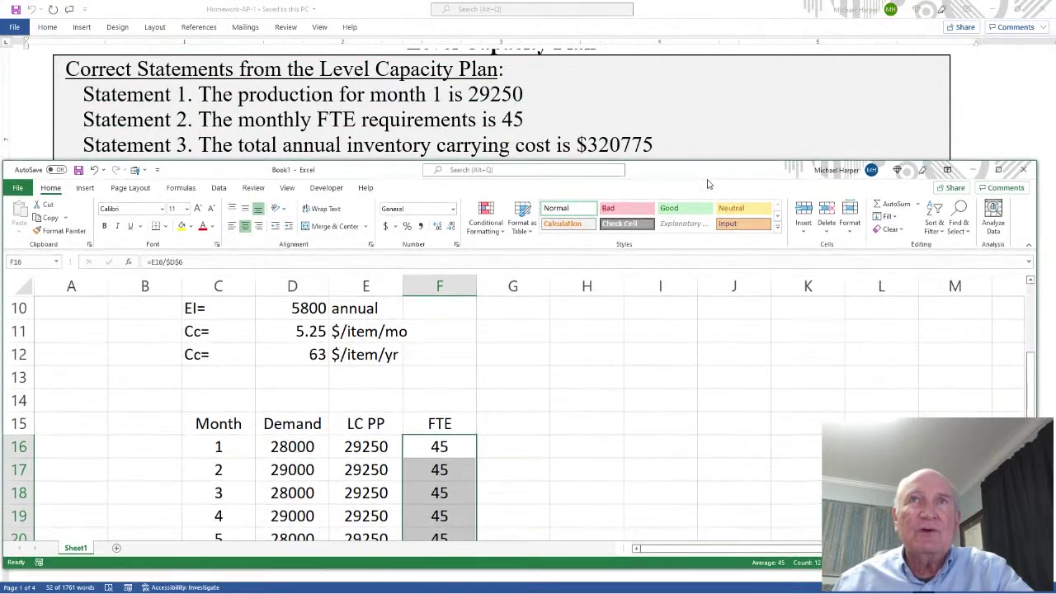
- Head G15 'BI' and H15 'EI' in the maximized workbook
left_click(996, 170)
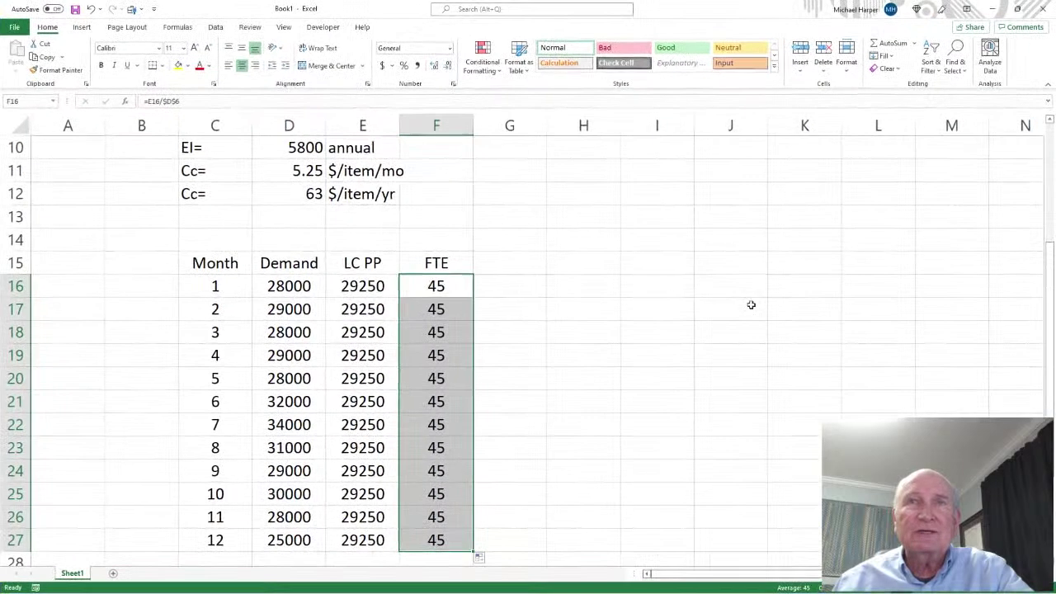
left_click(522, 265)
type("Bl")
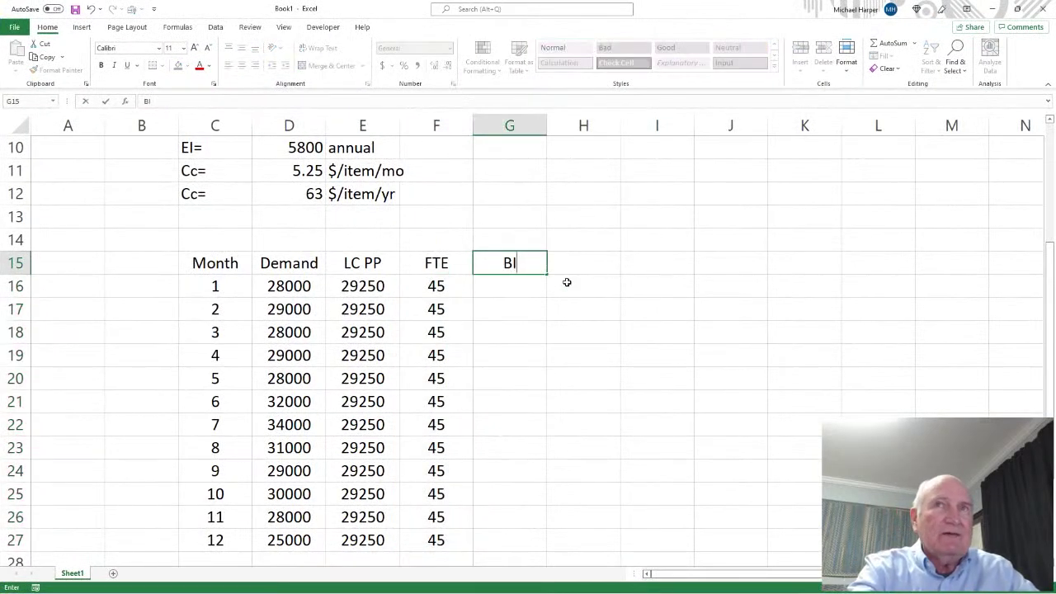
key("Tab")
type("El")
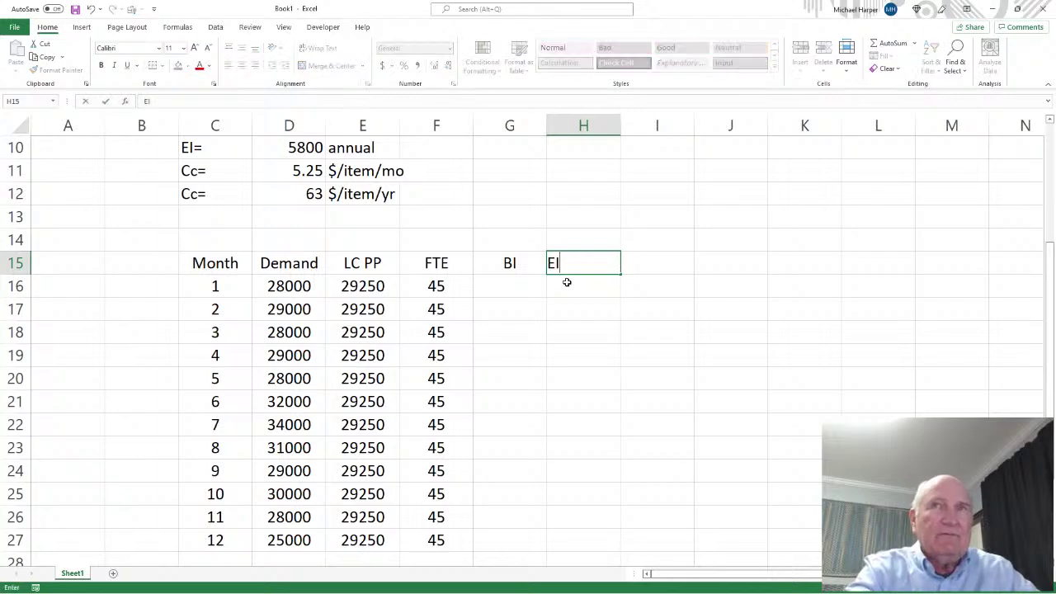
key("Return")
- Link month 1 BI to the 5800 beginning inventory with =D9 and start H16's formula
key("Left")
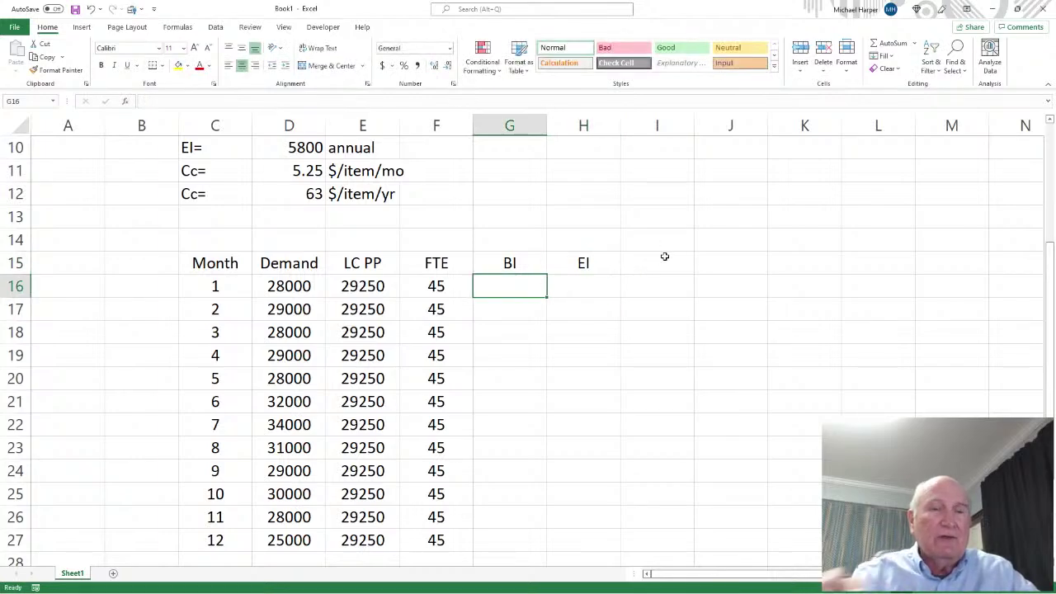
type("=")
scroll(435, 269, "up", 2)
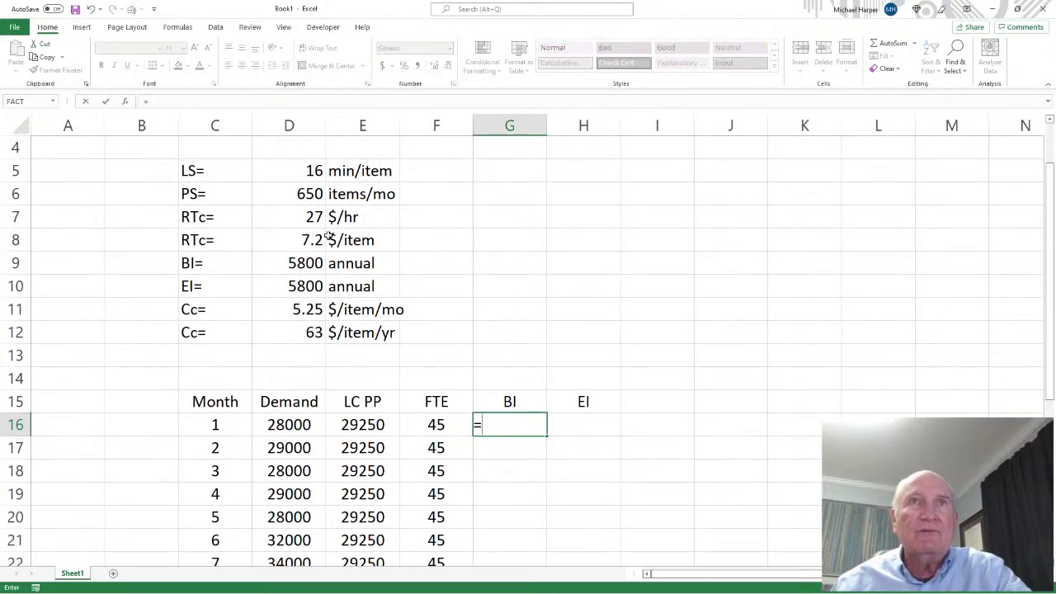
left_click(309, 263)
key("Return")
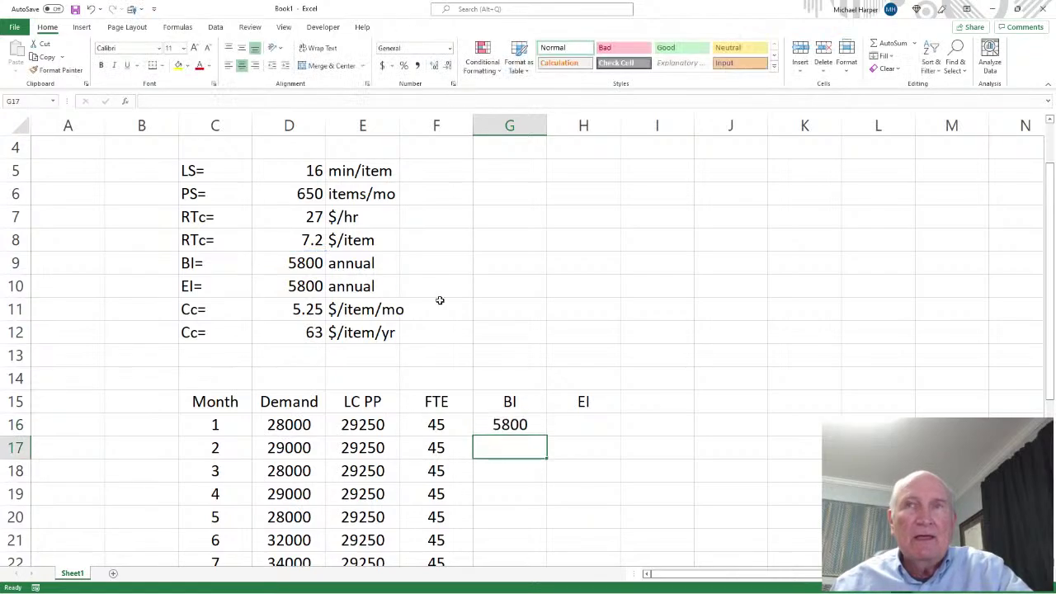
left_click(608, 419)
scroll(608, 419, "down", 3)
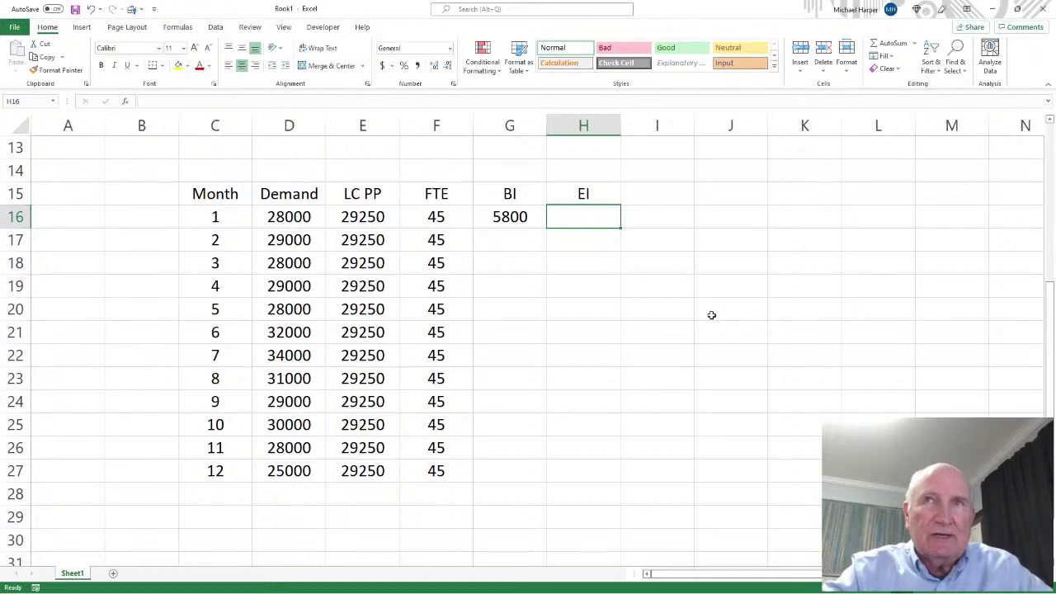
type("=")
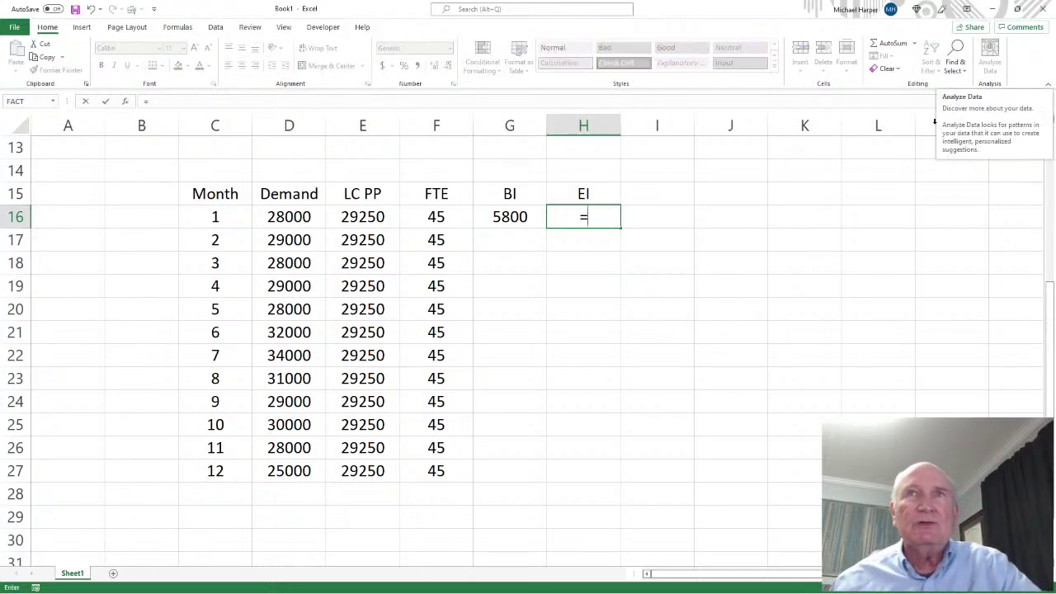
- Enter EI formula =G16+E16-D16 in H16 and fill it down to H27
left_click(506, 216)
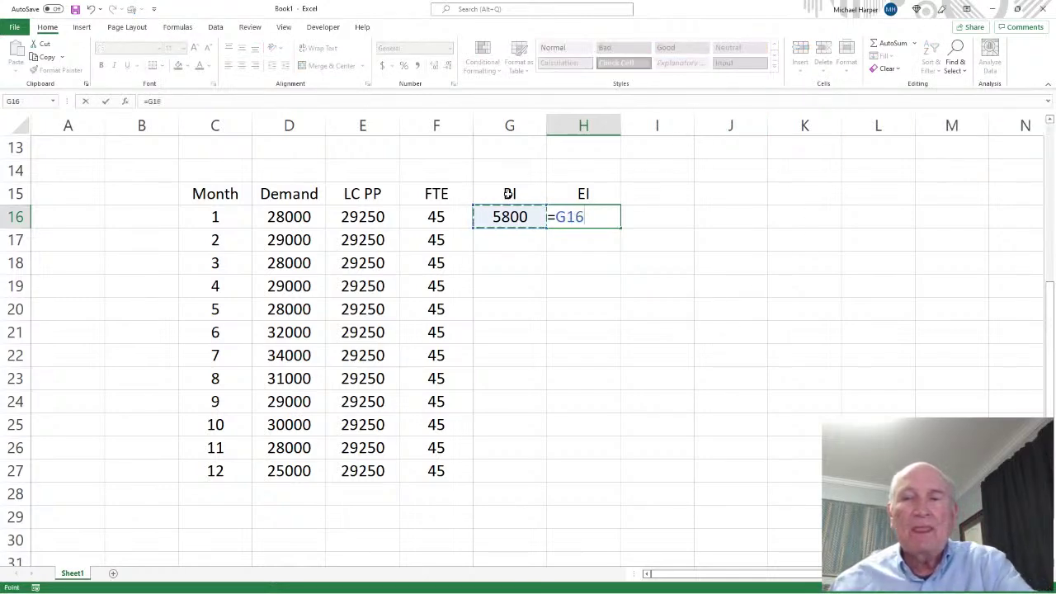
type("+")
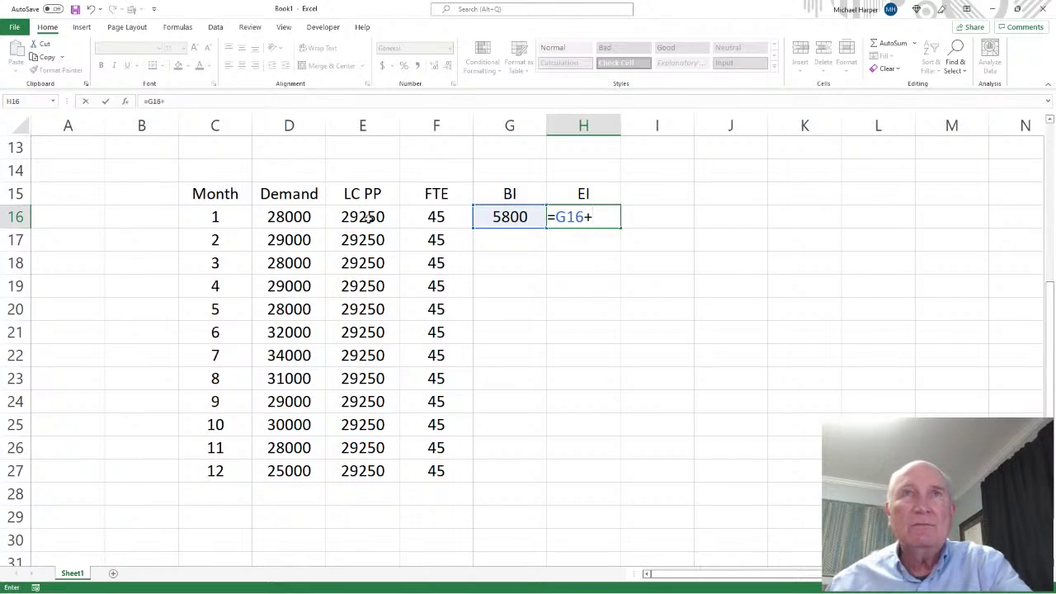
left_click(369, 216)
type("-")
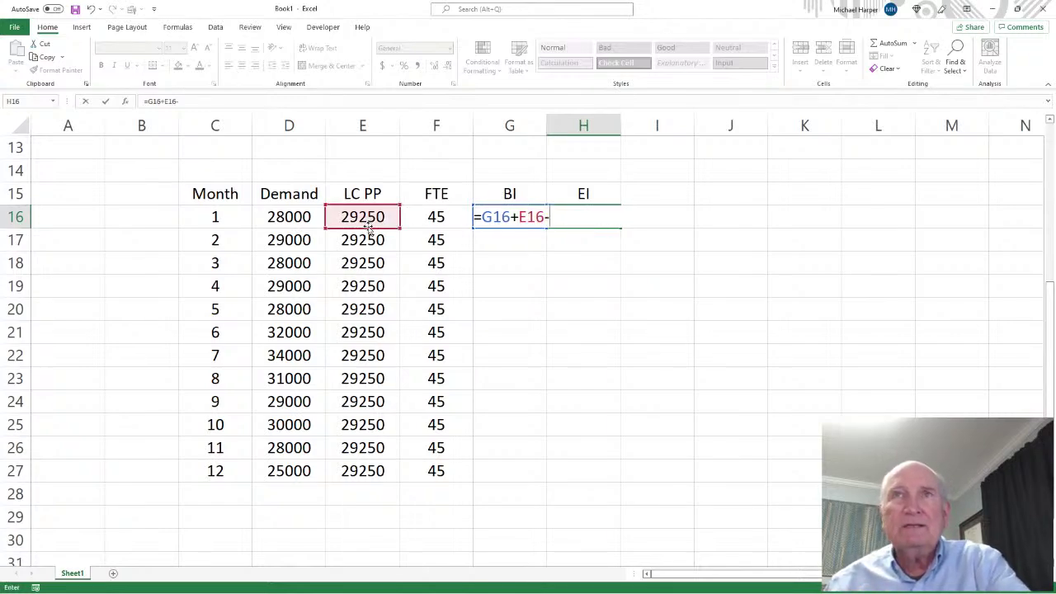
left_click(296, 215)
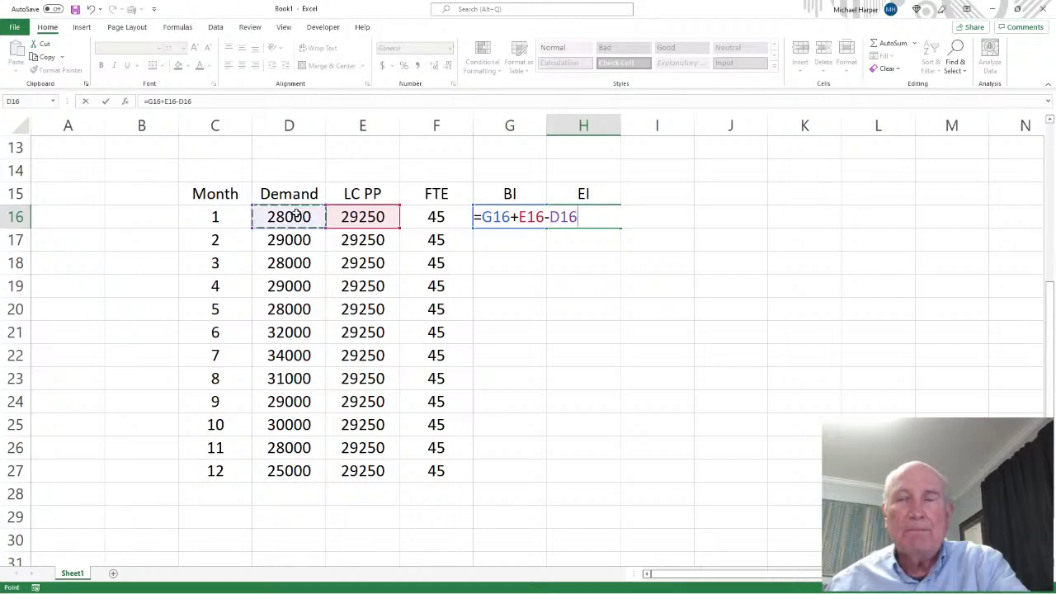
key("Return")
left_click(583, 216)
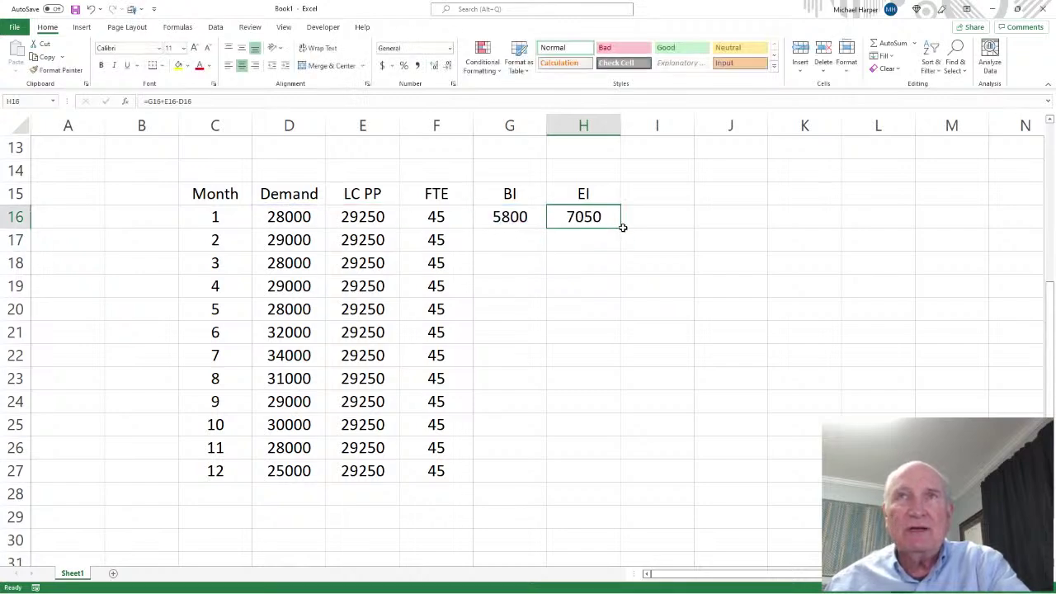
left_click_drag(620, 229, 599, 483)
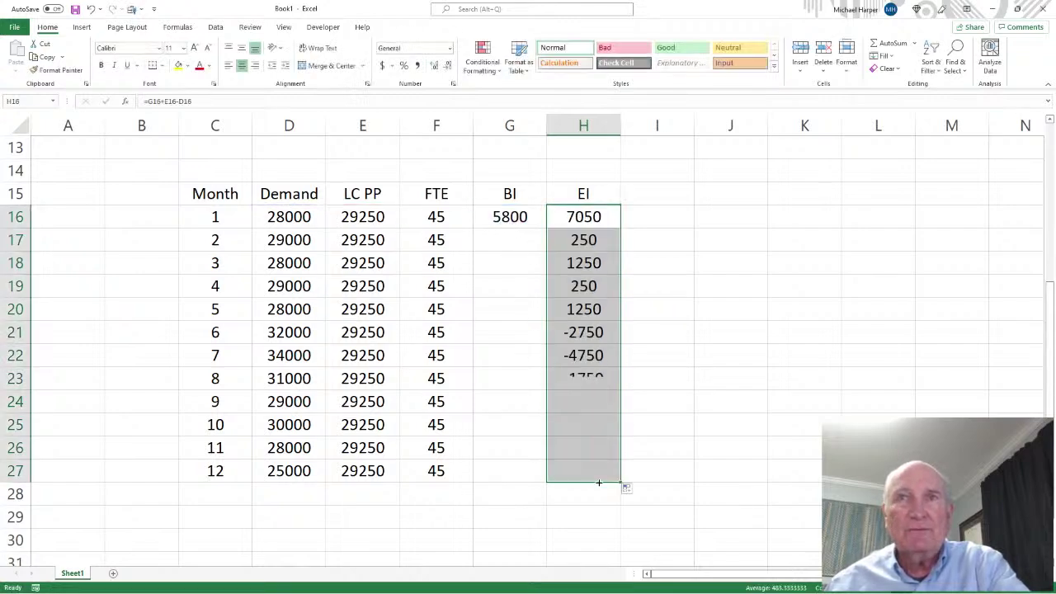
- Link G17 to the prior EI with =H16, fill down to G27, and restore down the window
left_click(509, 240)
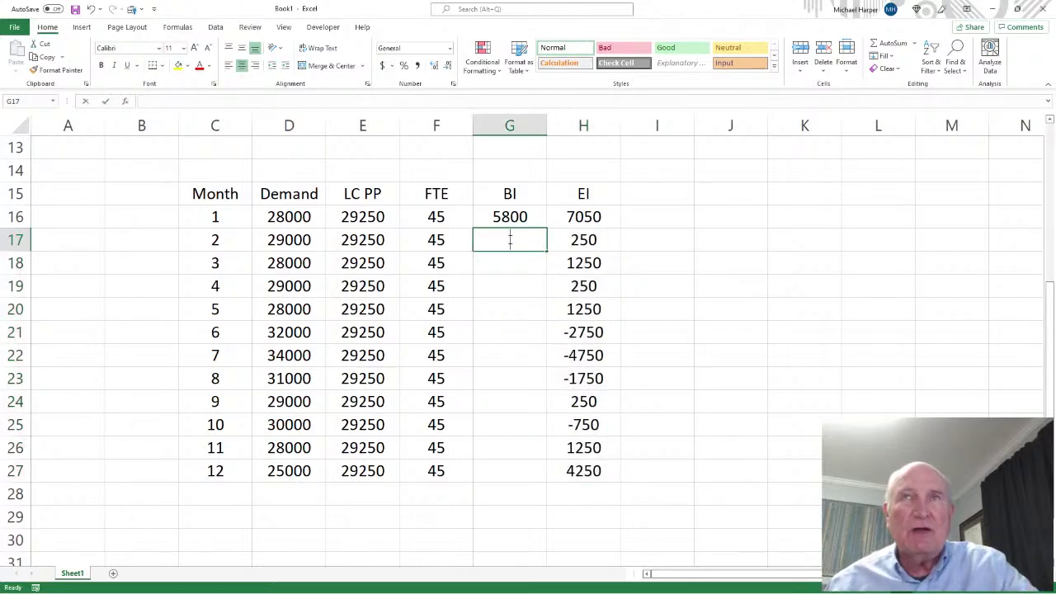
type("=")
left_click(565, 217)
key("Return")
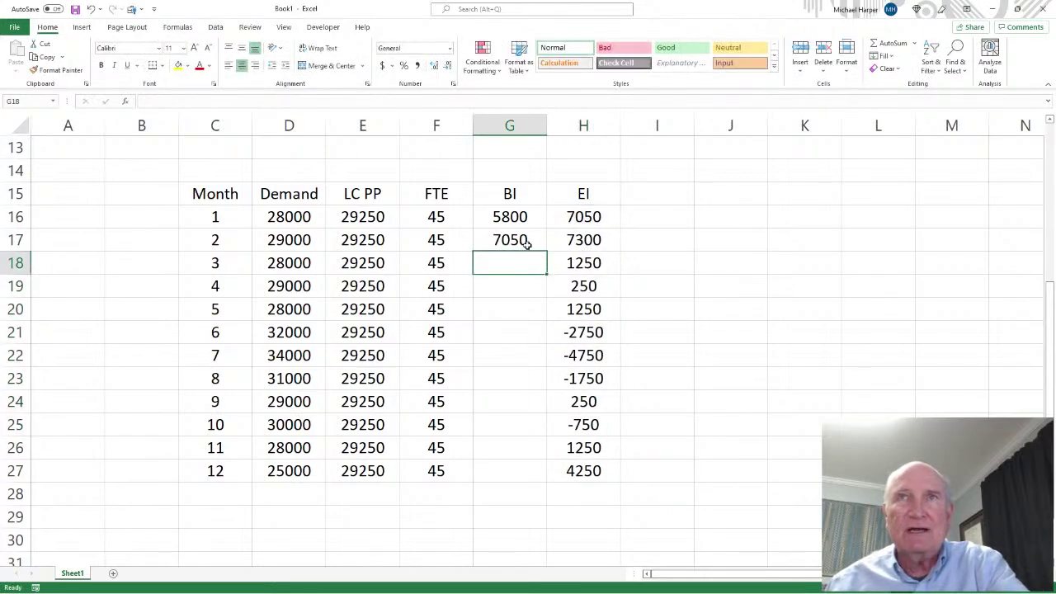
left_click(528, 243)
left_click_drag(546, 252, 558, 482)
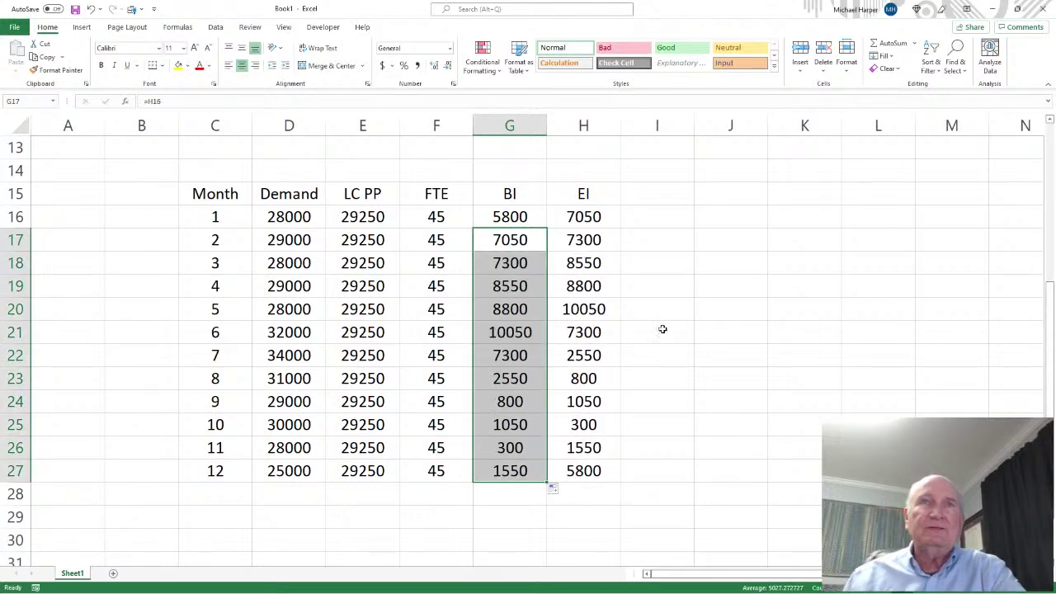
scroll(617, 306, "up", 4)
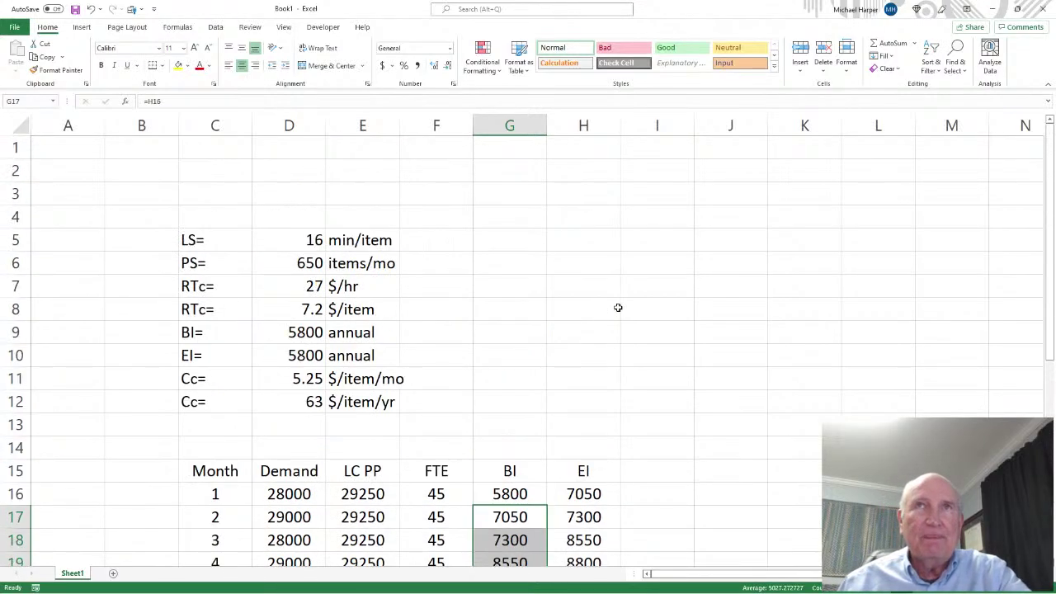
scroll(619, 307, "down", 4)
left_click_drag(783, 8, 738, 89)
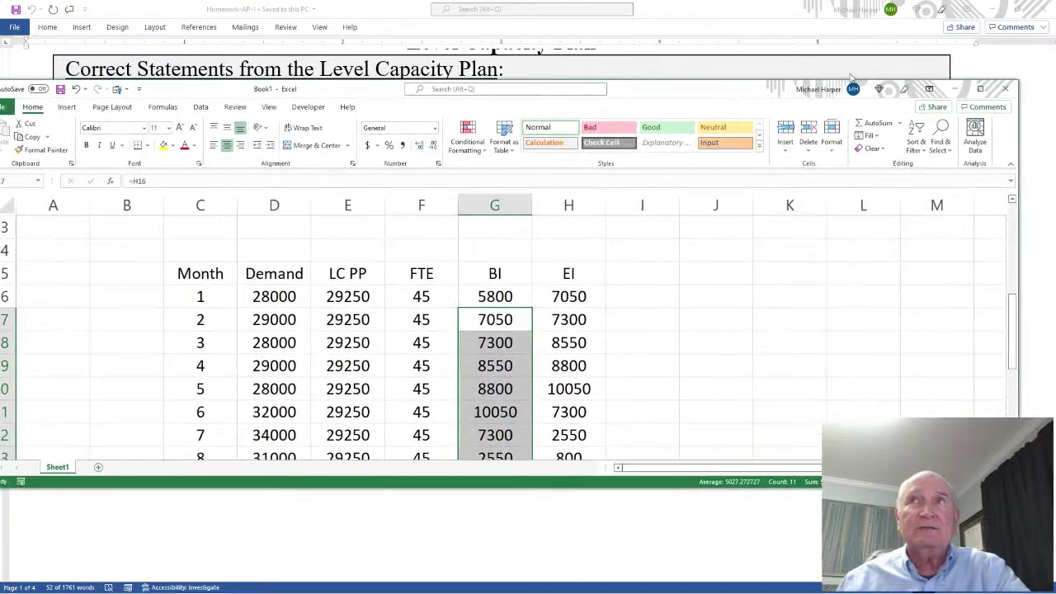
- Maximize Excel and label C28 and C29 as Sum= and Ave=
left_click(981, 89)
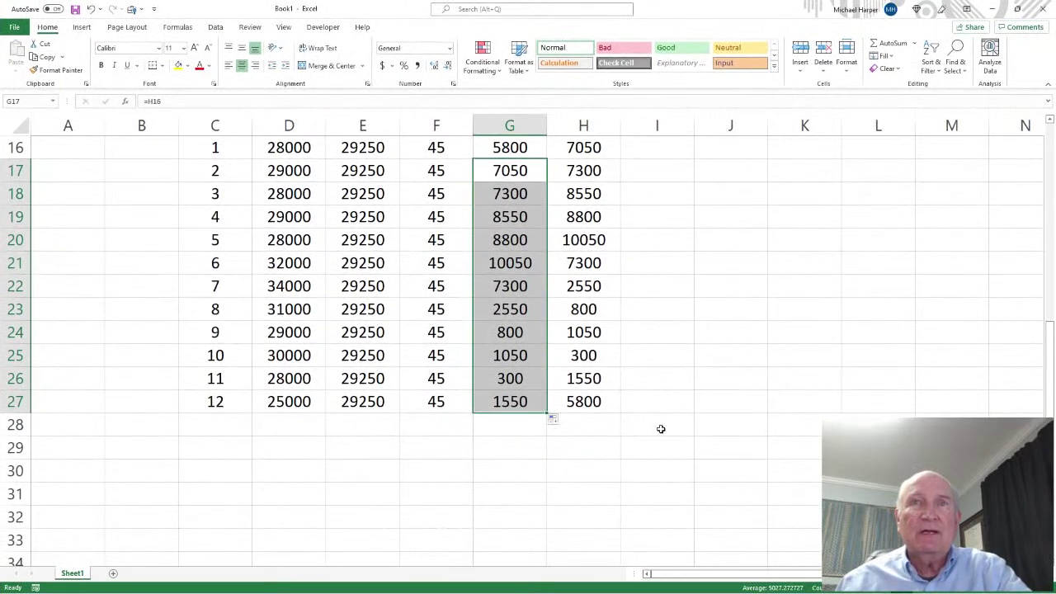
left_click(513, 423)
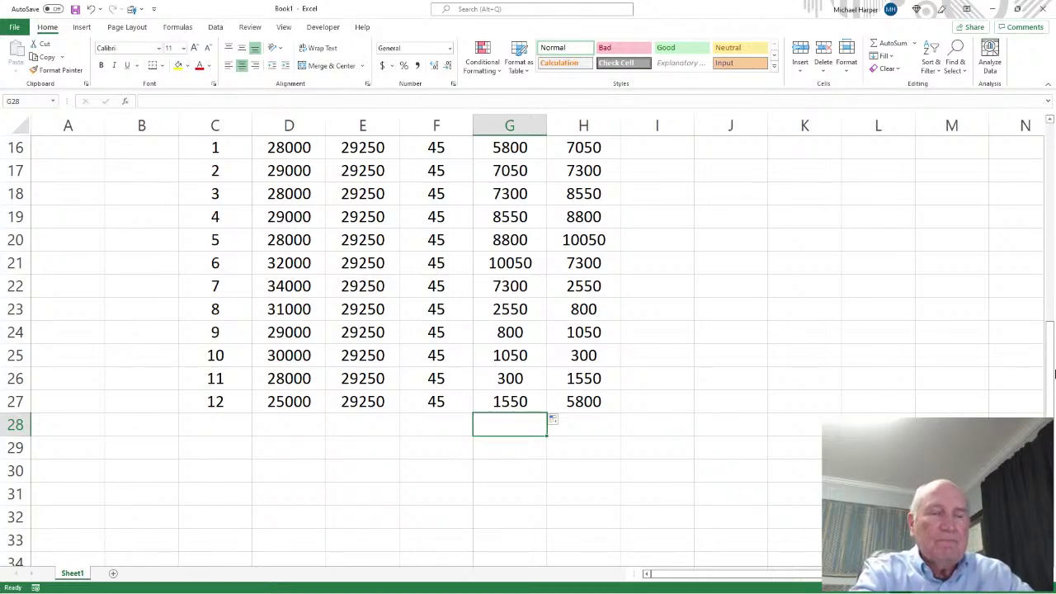
key("Left")
key("Left")
key("Left")
key("Left")
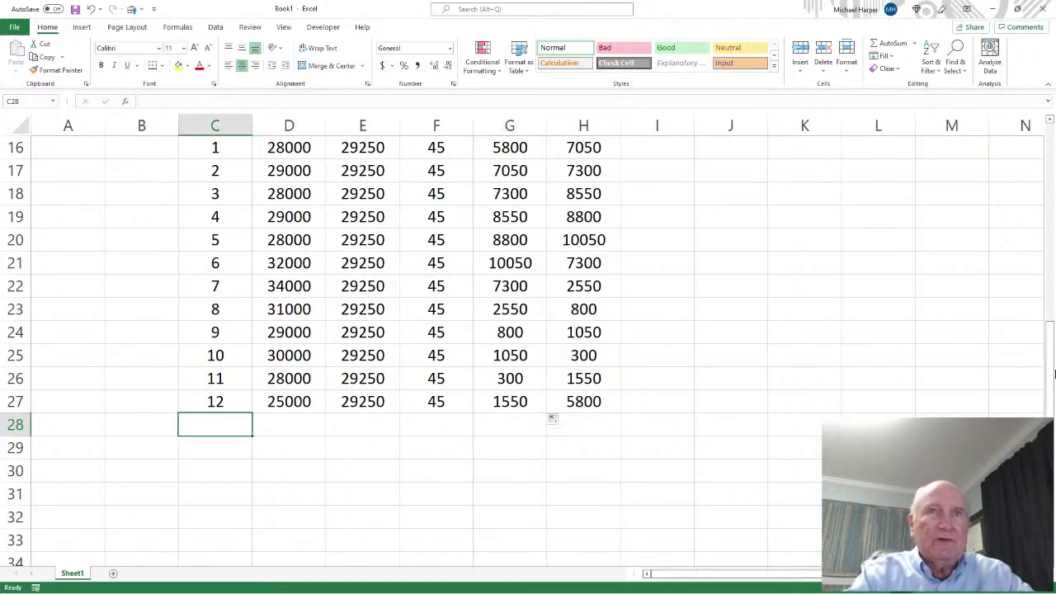
type("Sum=")
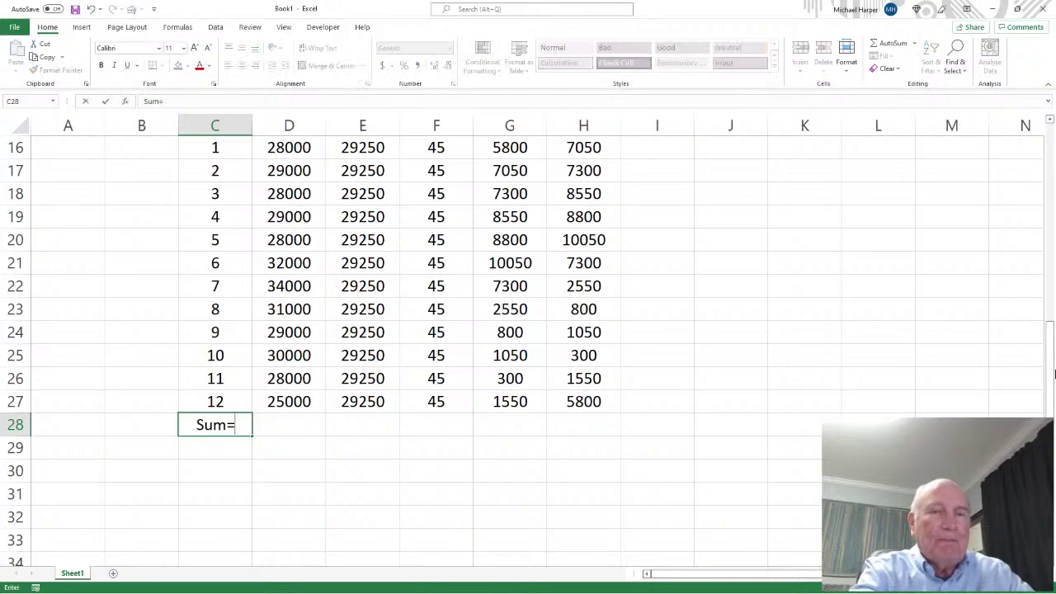
key("Return")
type("Ave")
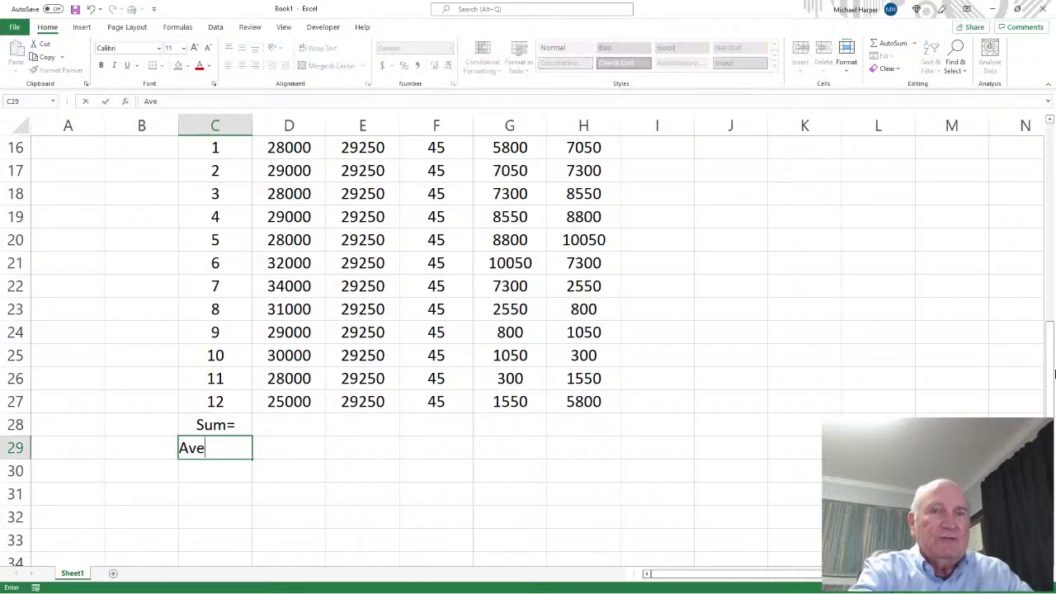
type("=")
key("Return")
- Add the Unit Cost= and Total= labels in C30 and C31
type("Total")
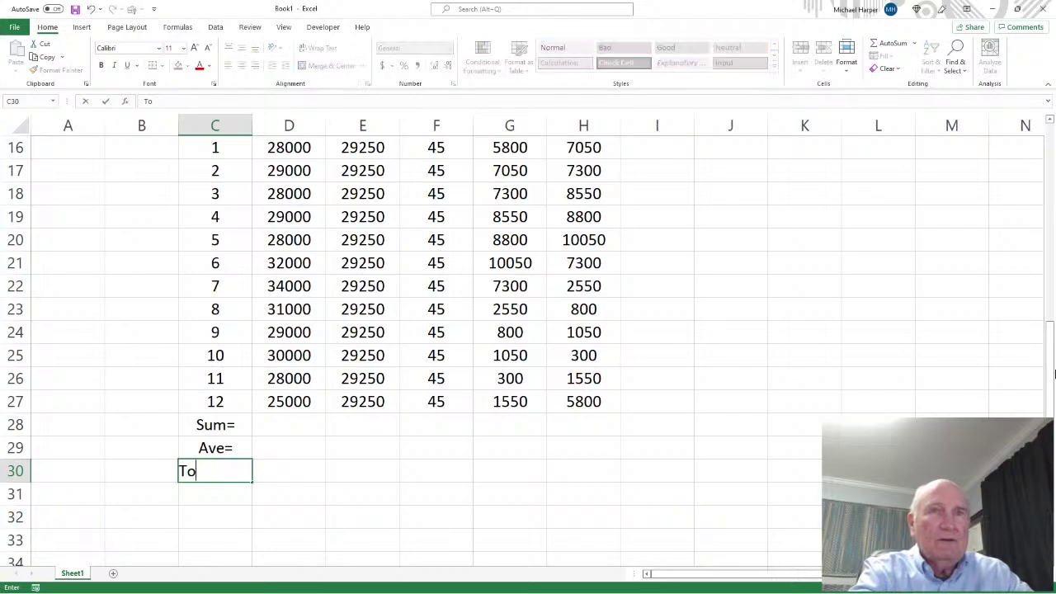
key("BackSpace")
key("BackSpace")
type("Unmi")
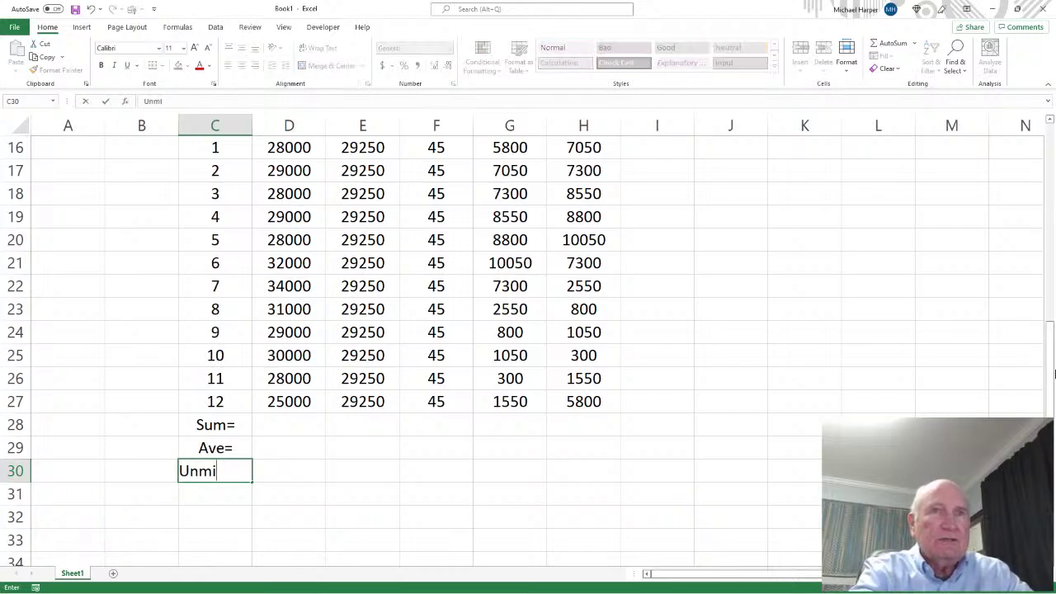
key("BackSpace")
key("BackSpace")
type("it Cost")
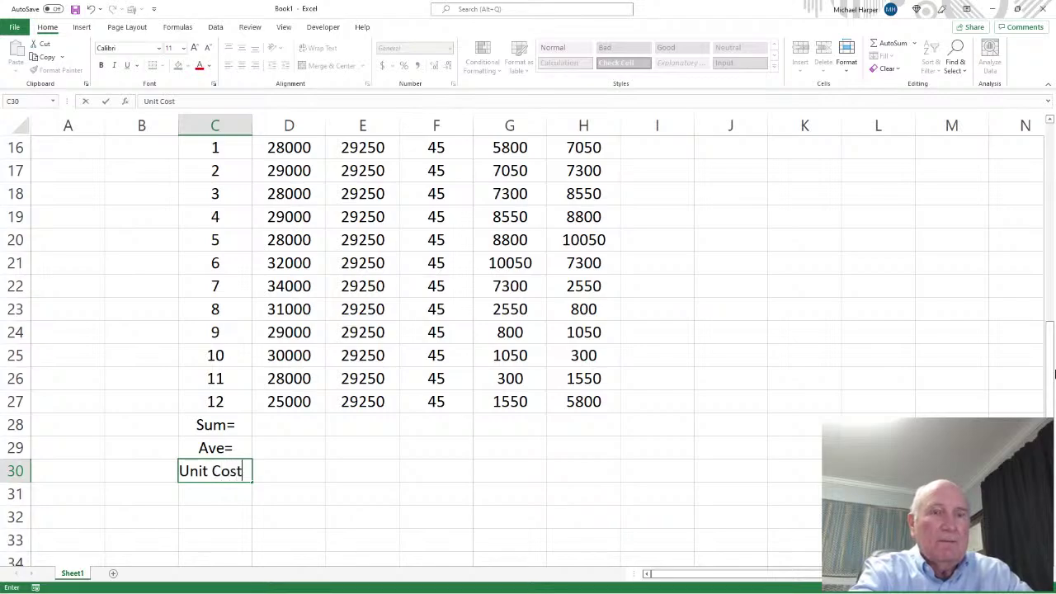
type("=")
key("Return")
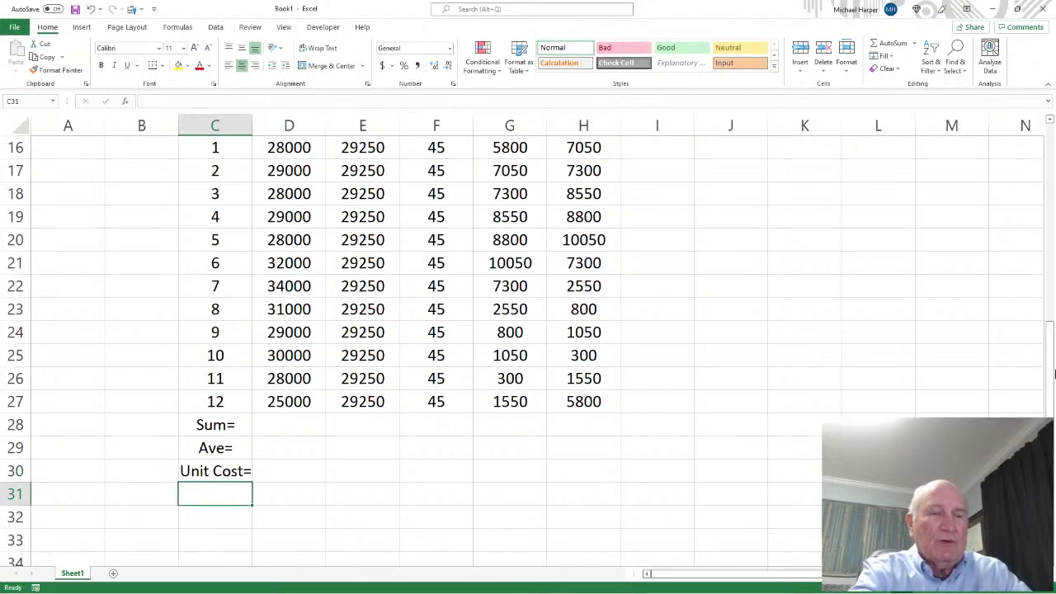
type("Total=")
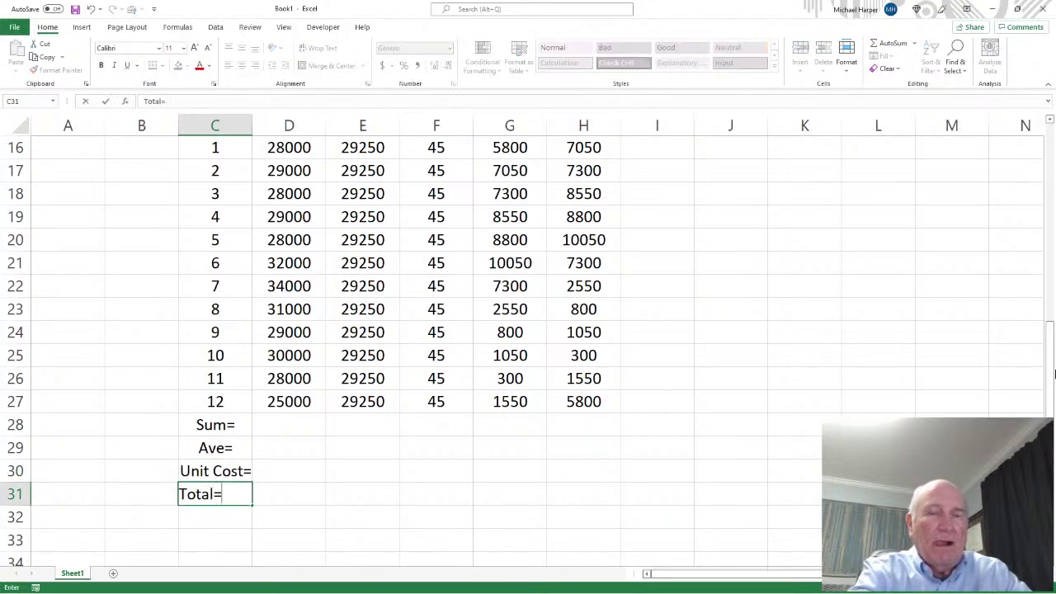
key("Right")
key("Up")
key("Up")
key("Up")
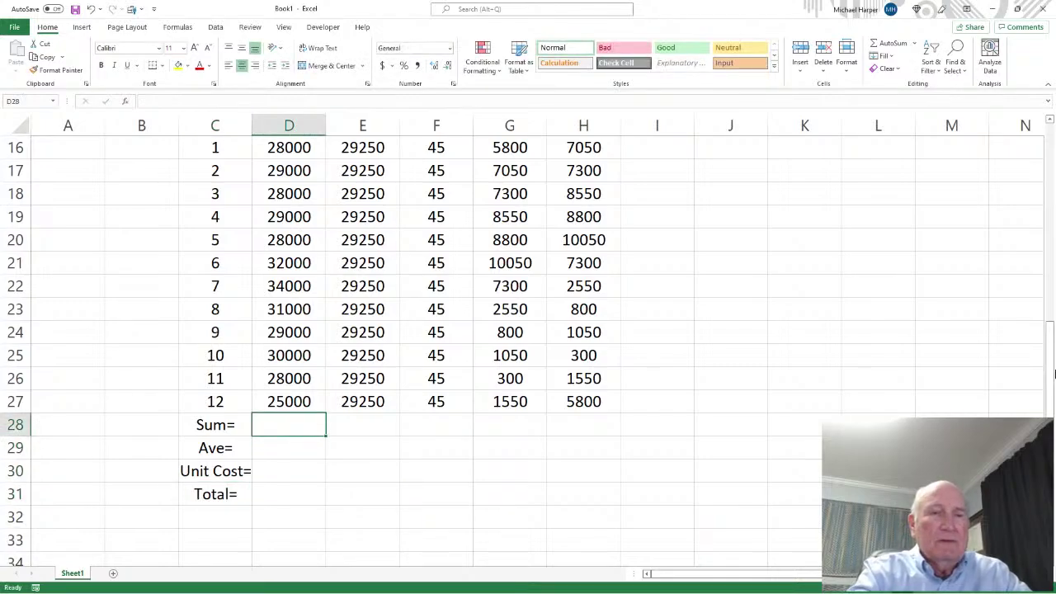
- Sum Demand in D28 with =SUM(D16:D27) and fill right to F28, giving 351000, 351000, 540
type("=sum(")
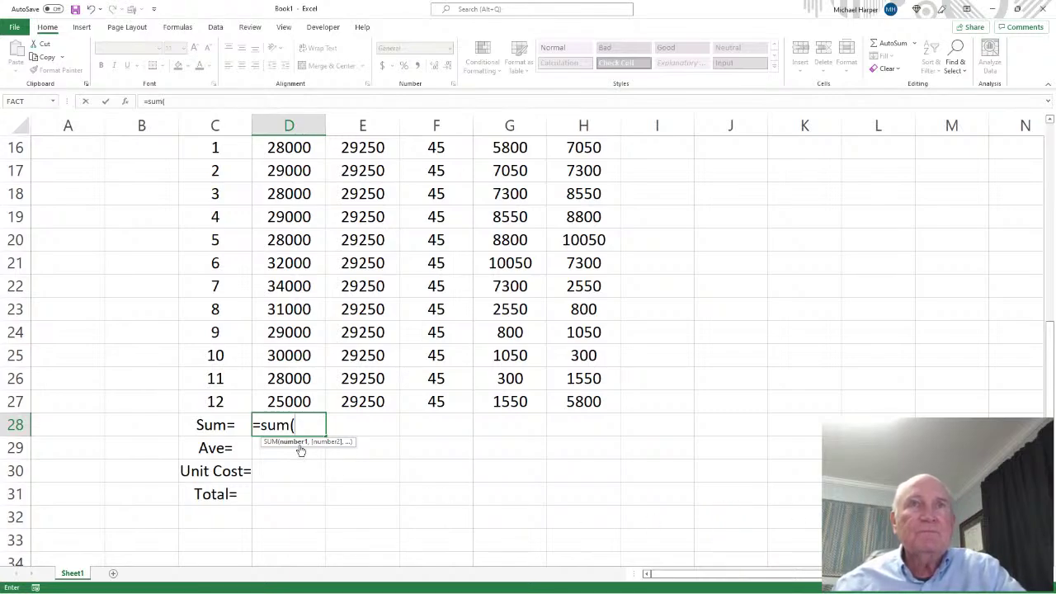
left_click_drag(298, 404, 269, 146)
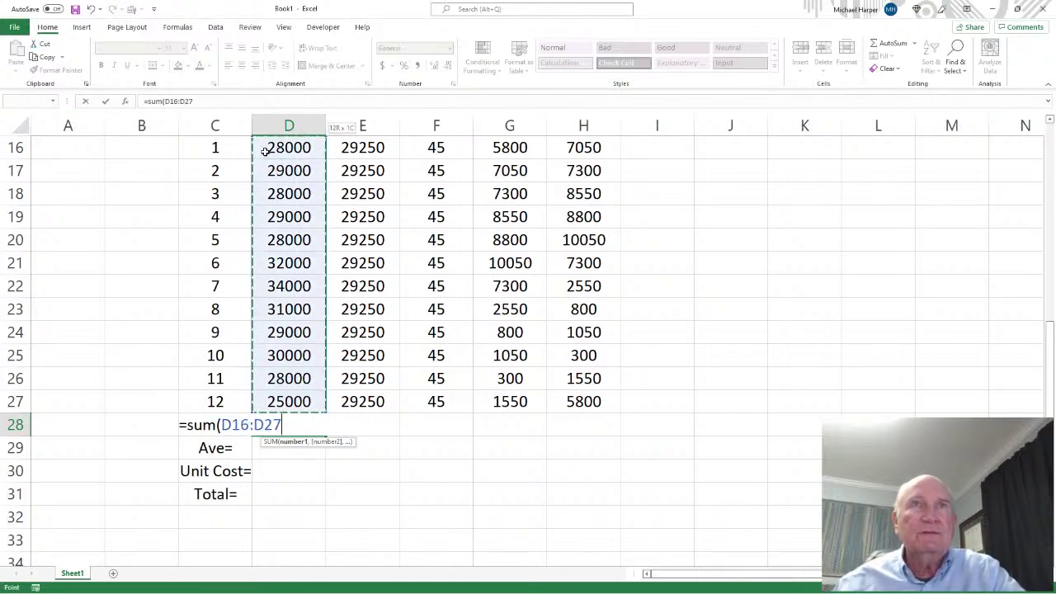
key("Return")
left_click(303, 424)
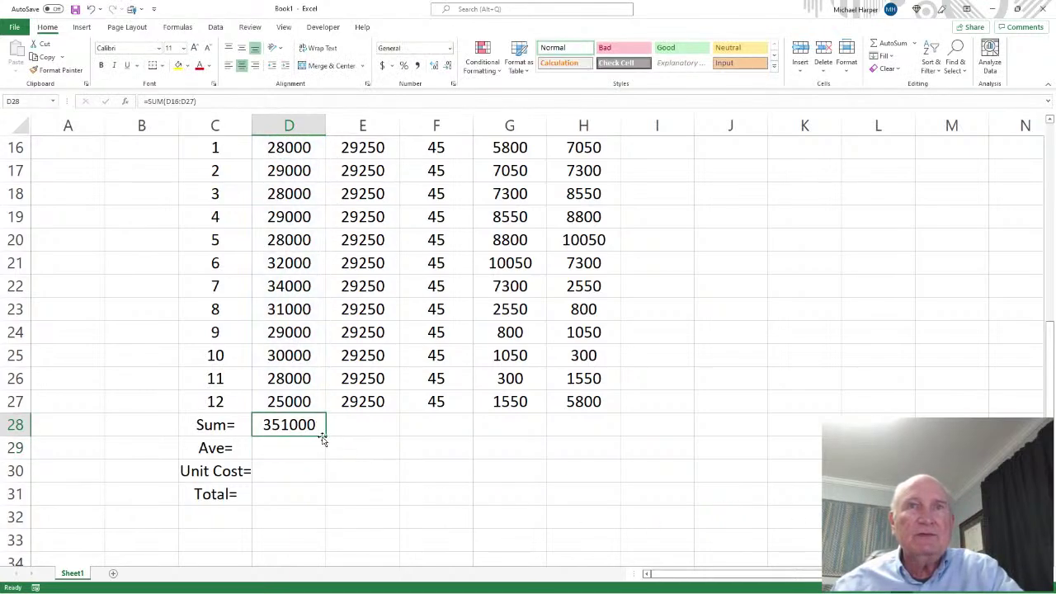
left_click_drag(326, 437, 470, 429)
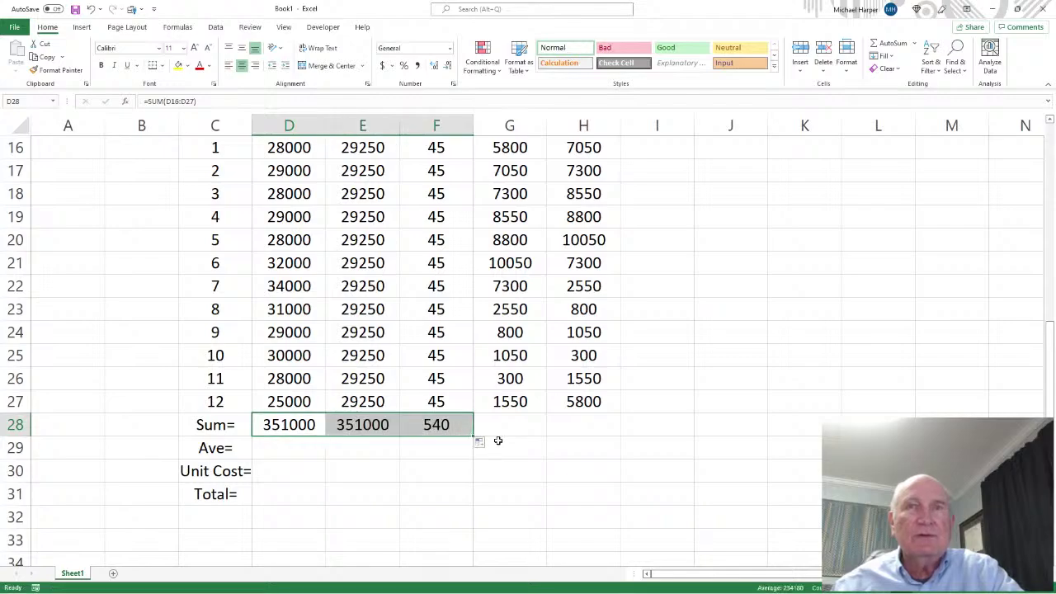
left_click(437, 423)
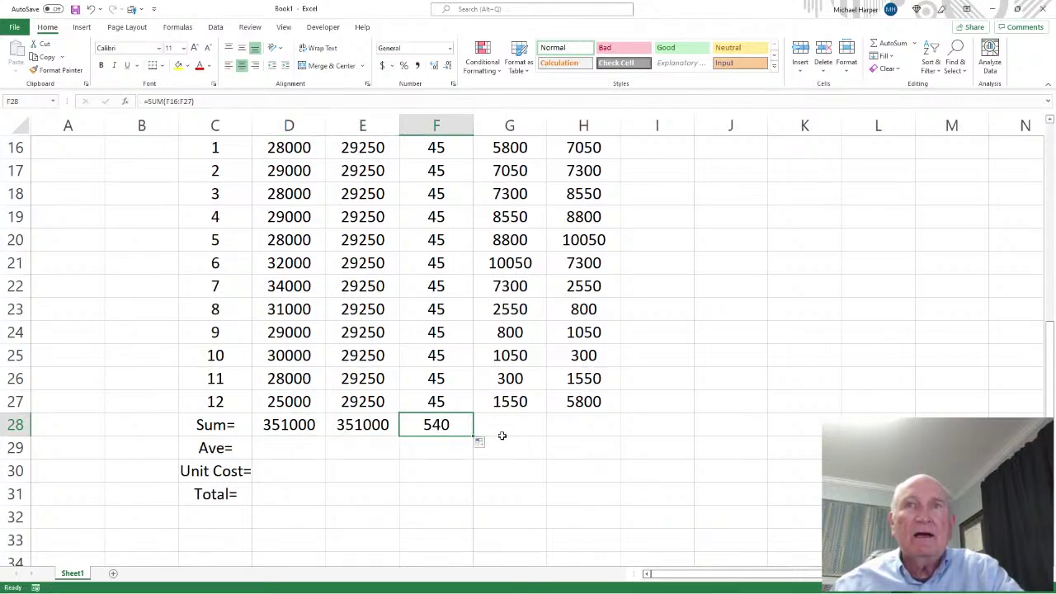
- Enter =AVERAGE(G16:H27) in H29 for an average inventory of 5091.67
left_click(602, 446)
type("=")
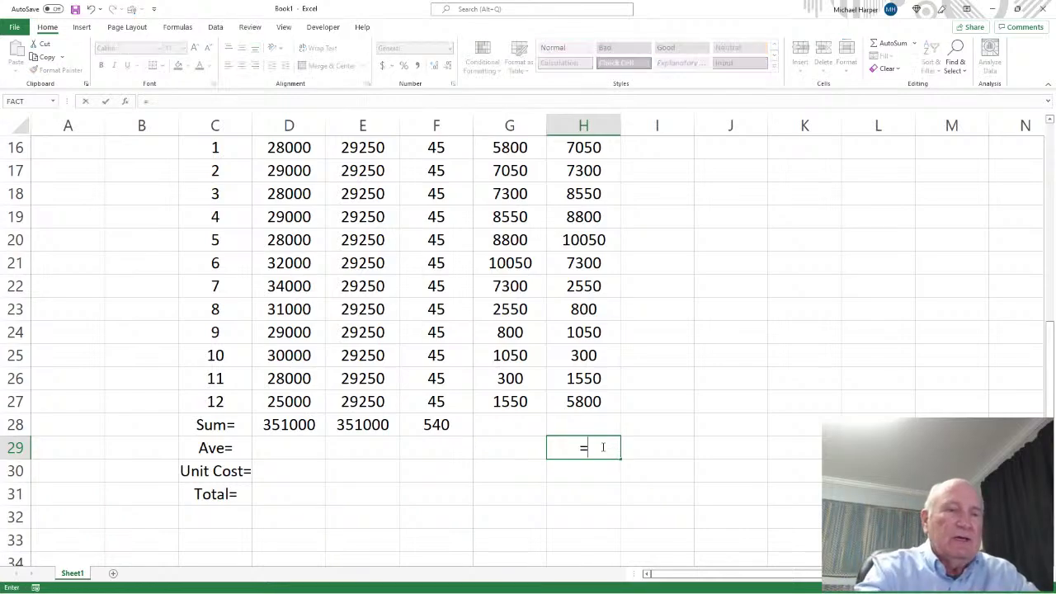
type("average(")
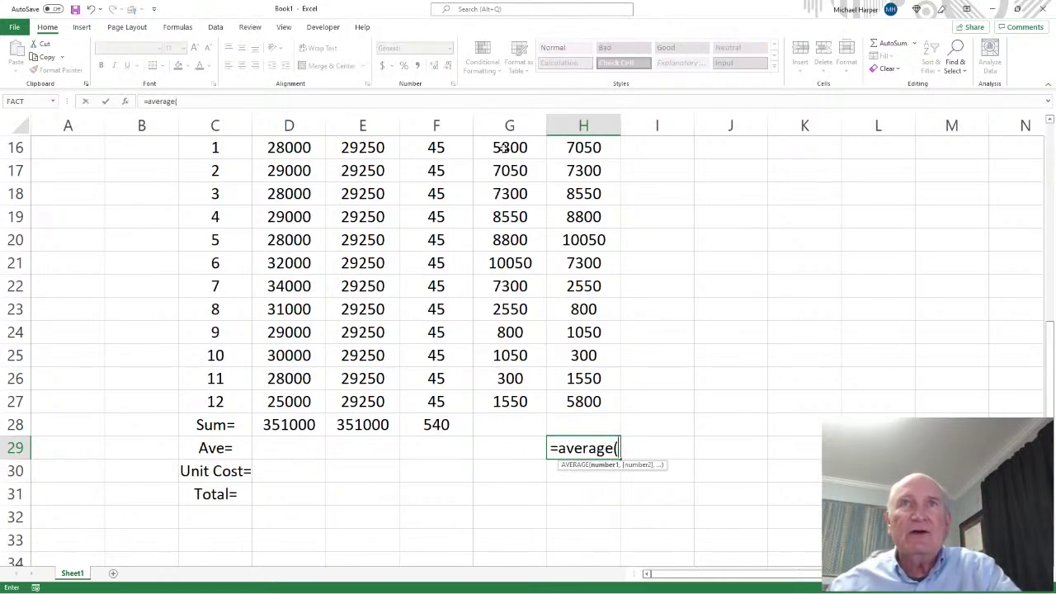
left_click_drag(504, 147, 594, 399)
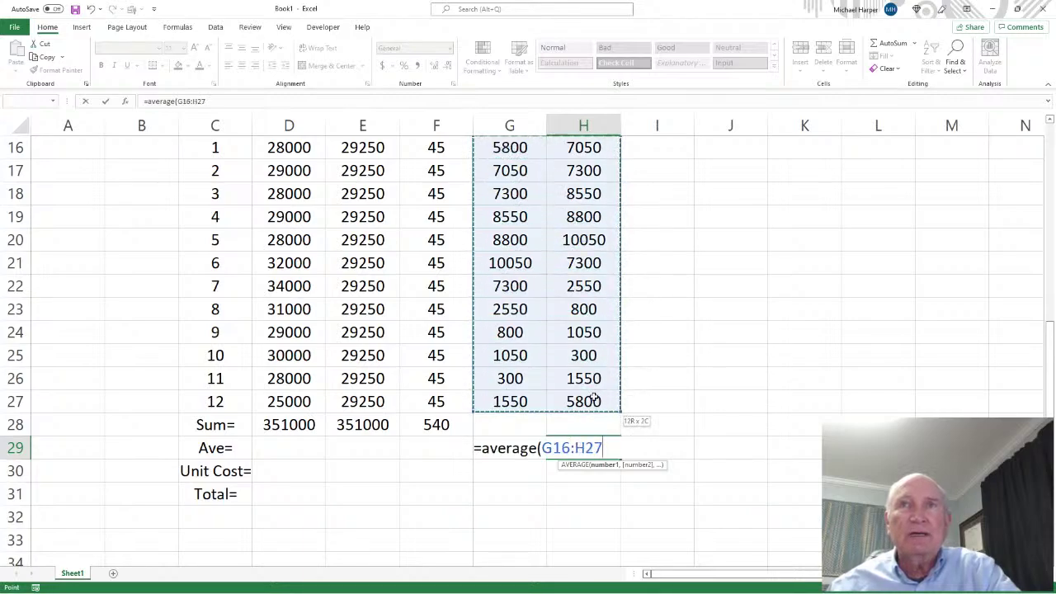
key("Return")
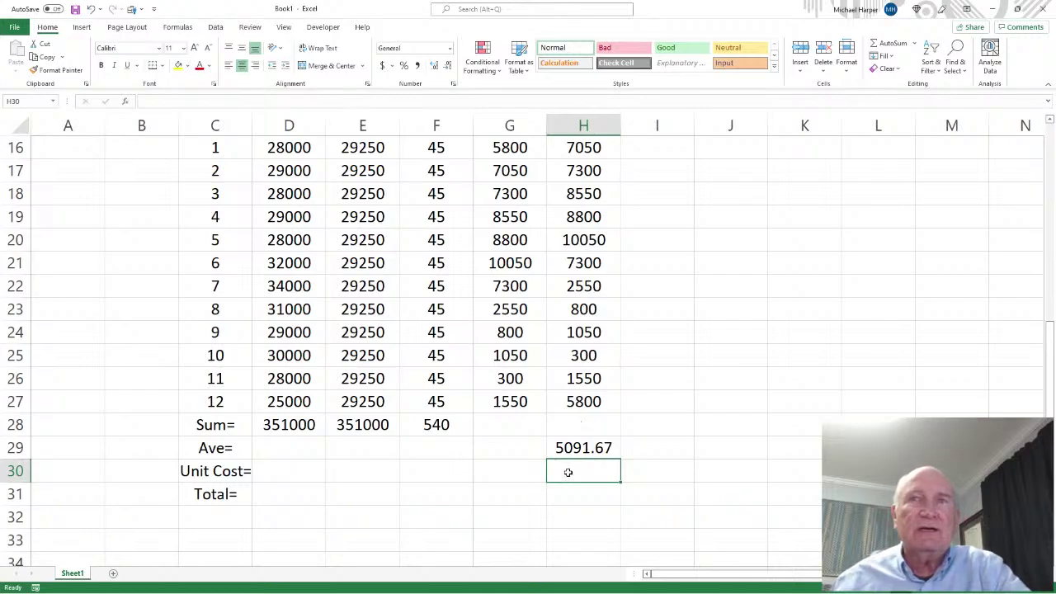
- Set Unit Cost in H30 to =D12, the yearly carrying cost of 63
scroll(567, 472, "up", 2)
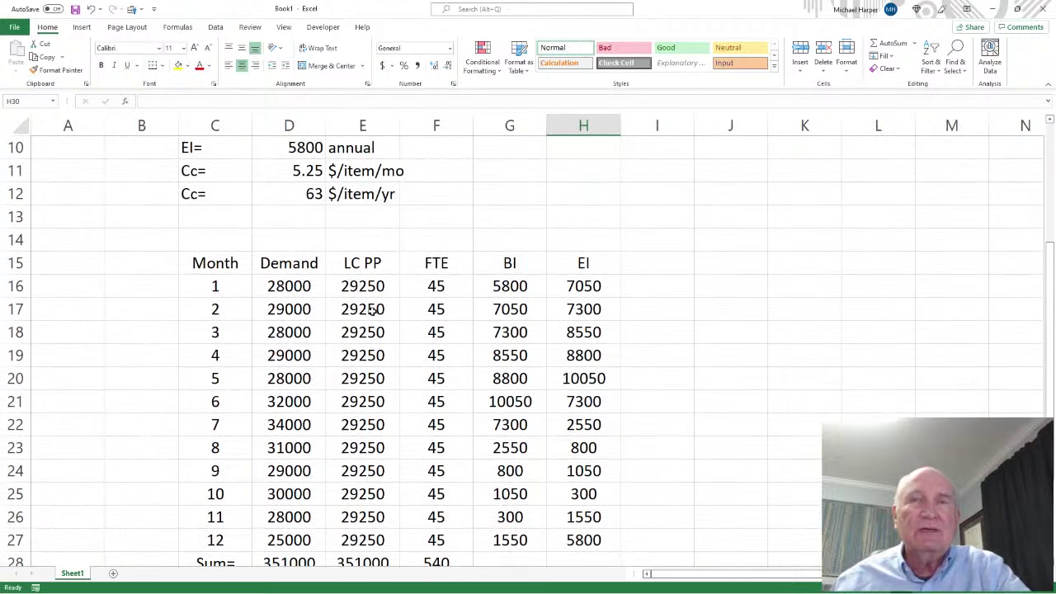
scroll(401, 361, "down", 1)
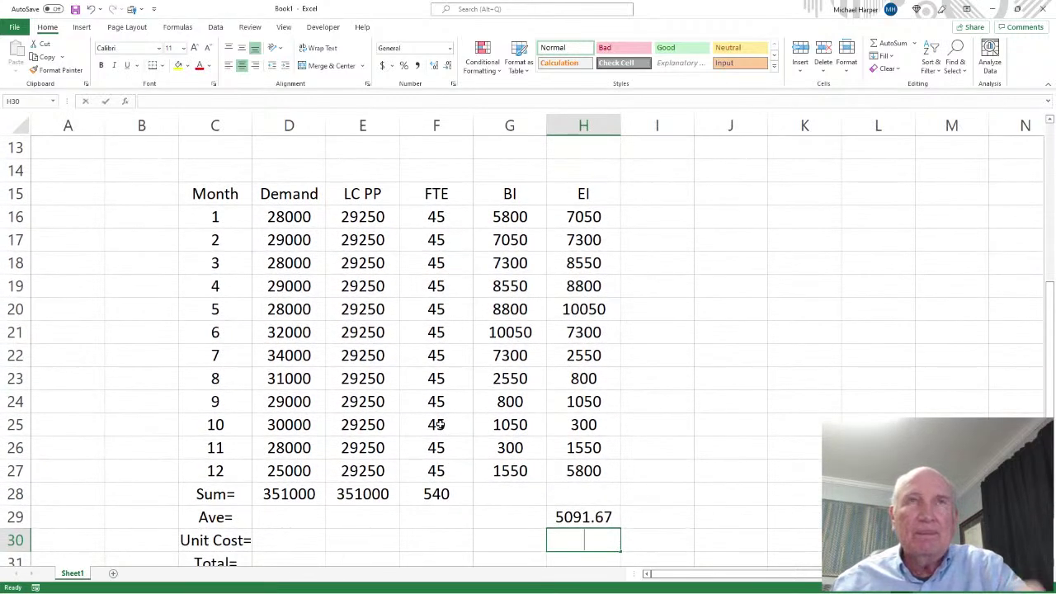
type("=")
scroll(390, 337, "up", 2)
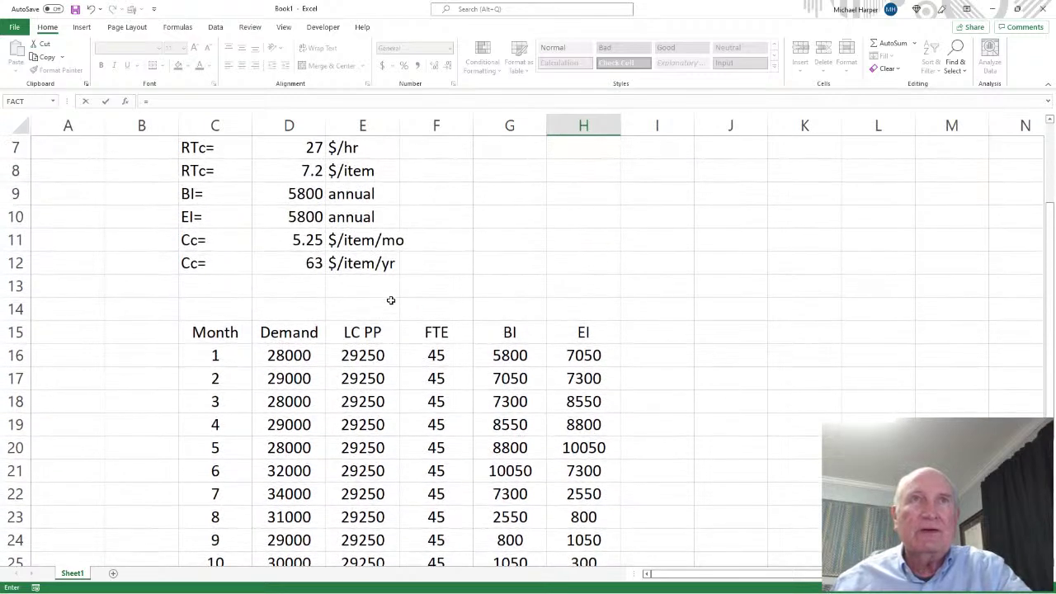
left_click(304, 263)
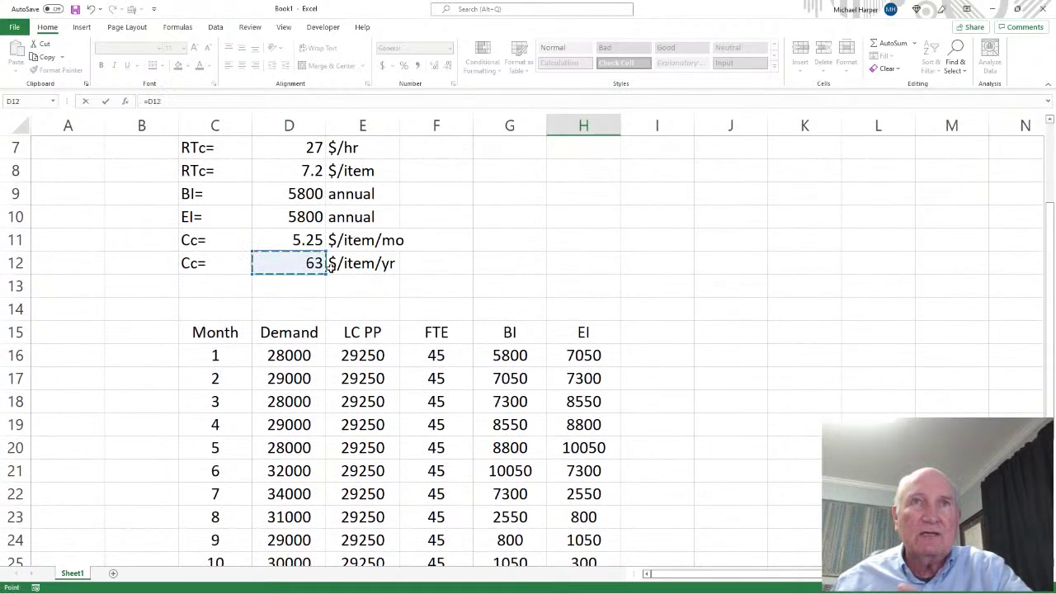
scroll(377, 272, "down", 3)
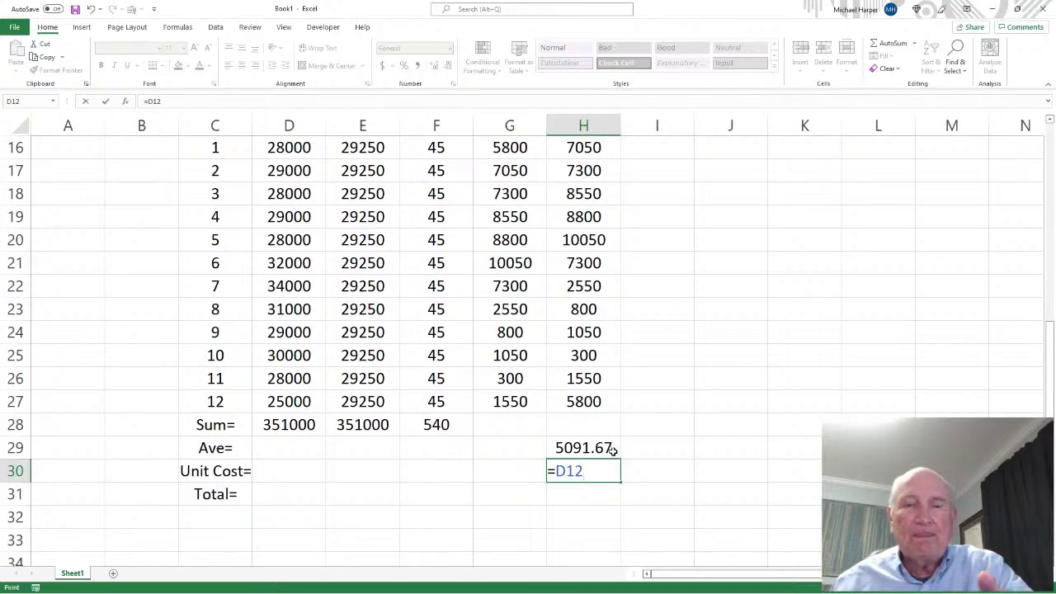
key("Return")
- Compute the carrying Total in H31 as =H29*H30, giving 320775
type("=")
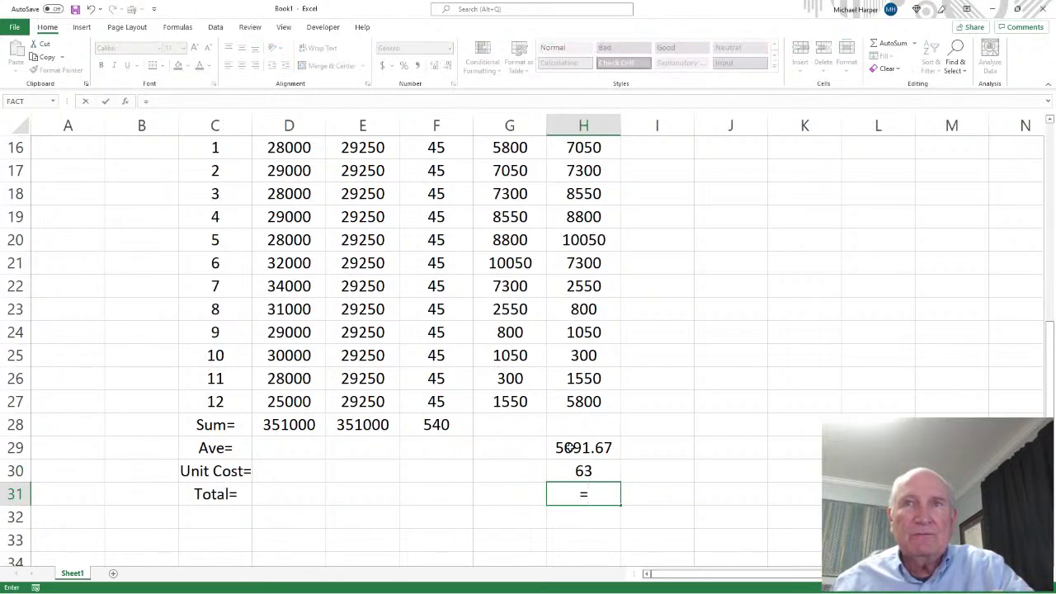
left_click(569, 448)
type("*")
left_click(586, 471)
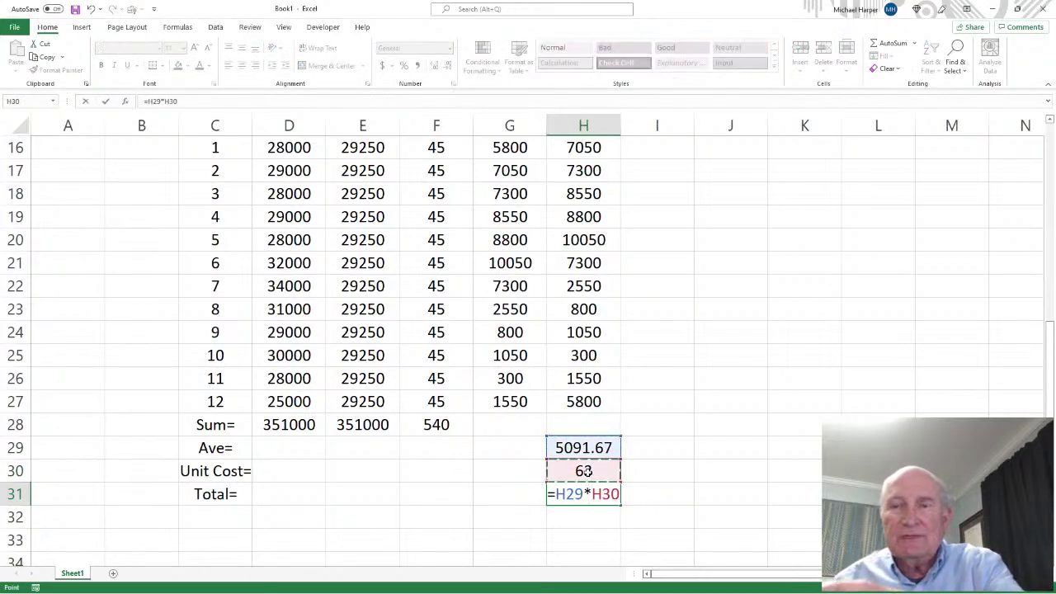
key("Return")
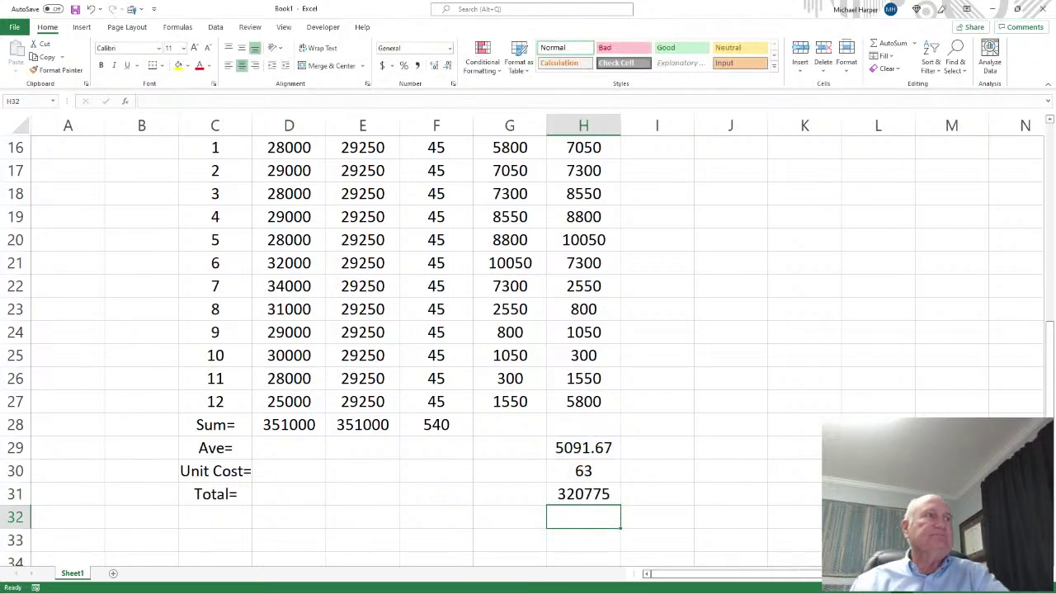
scroll(528, 346, "down", 1)
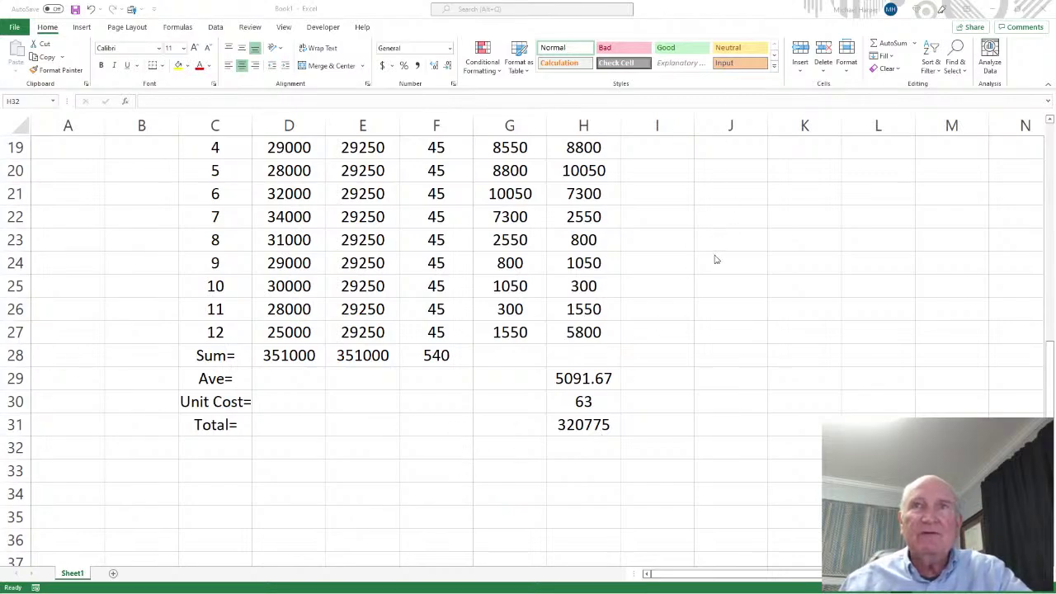
scroll(716, 262, "down", 3)
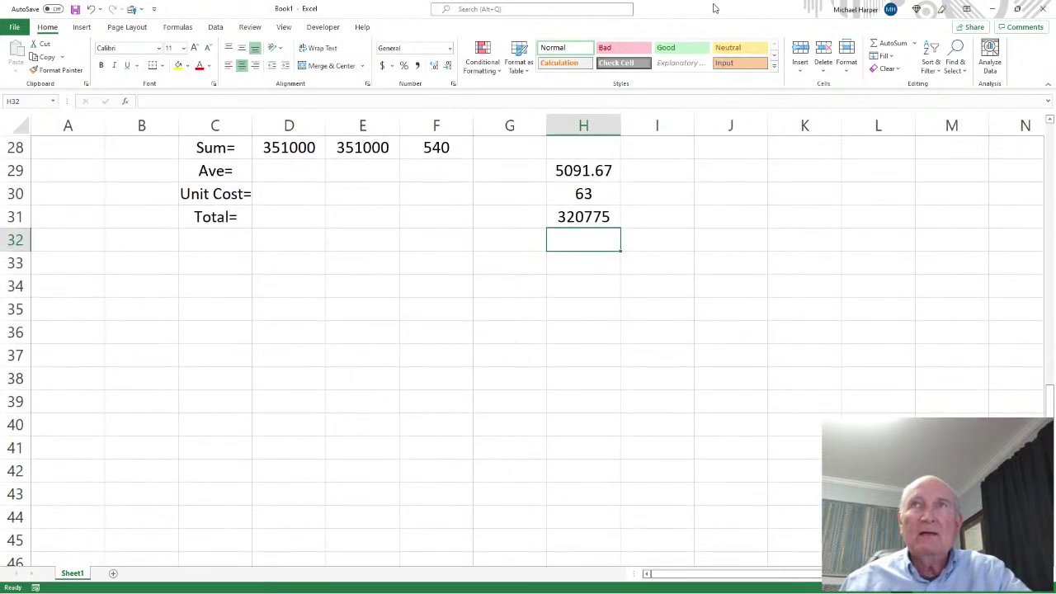
left_click_drag(715, 8, 698, 227)
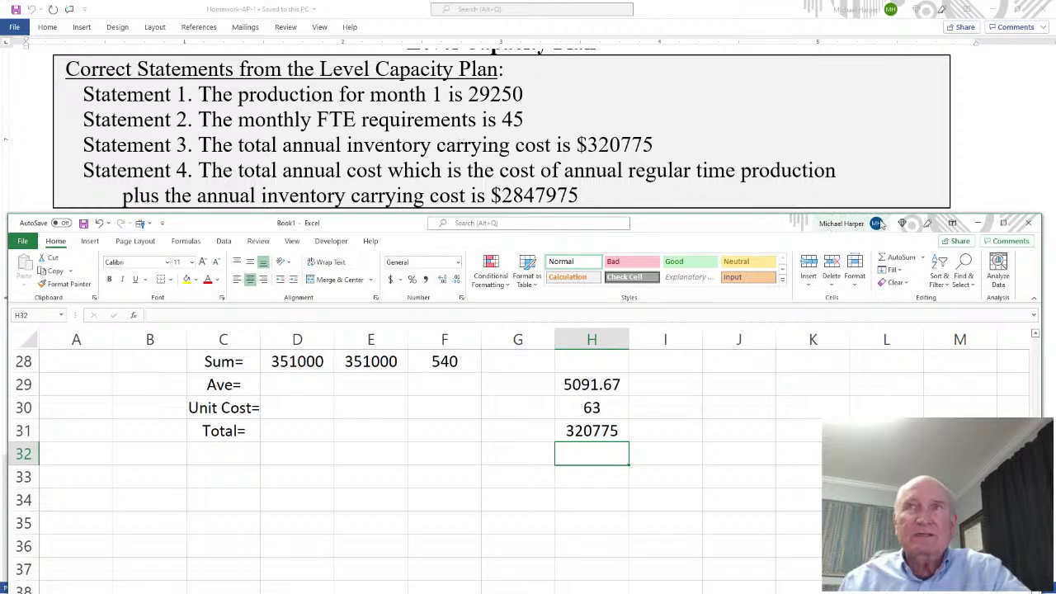
left_click(1004, 224)
scroll(544, 271, "up", 6)
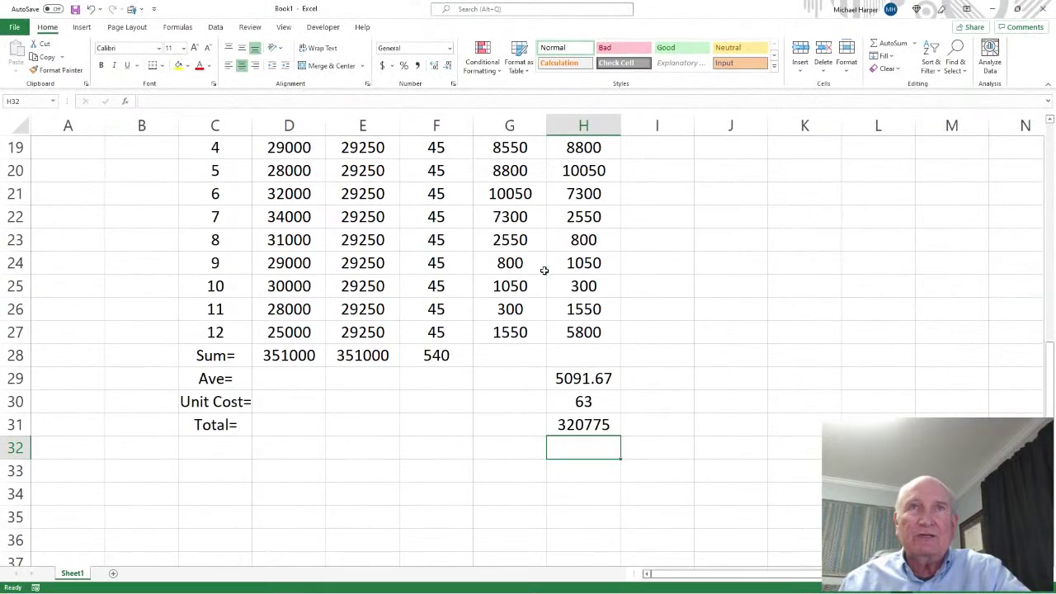
scroll(545, 270, "down", 1)
scroll(544, 270, "down", 1)
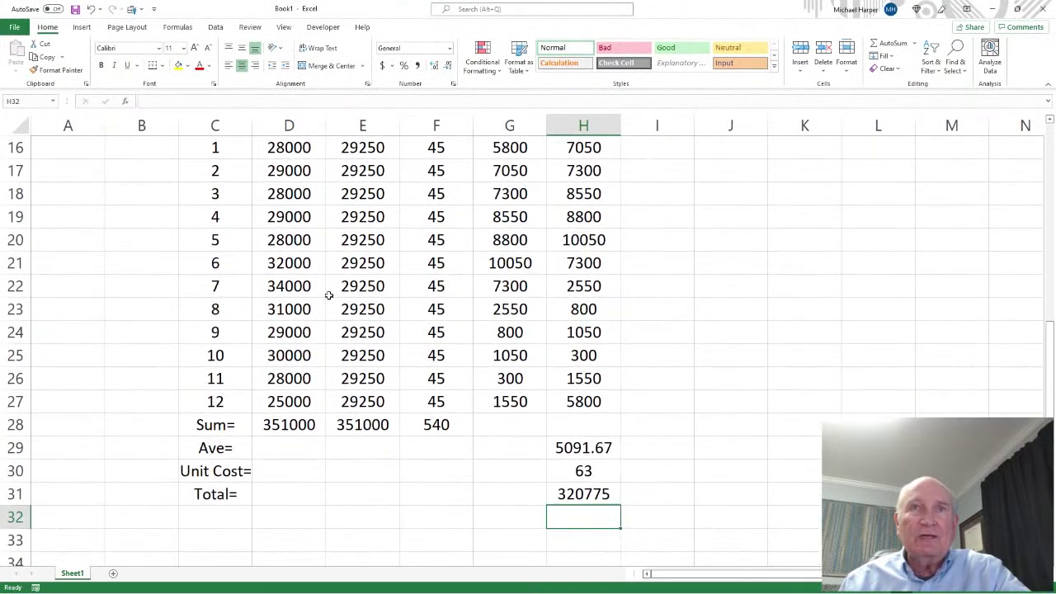
left_click(367, 442)
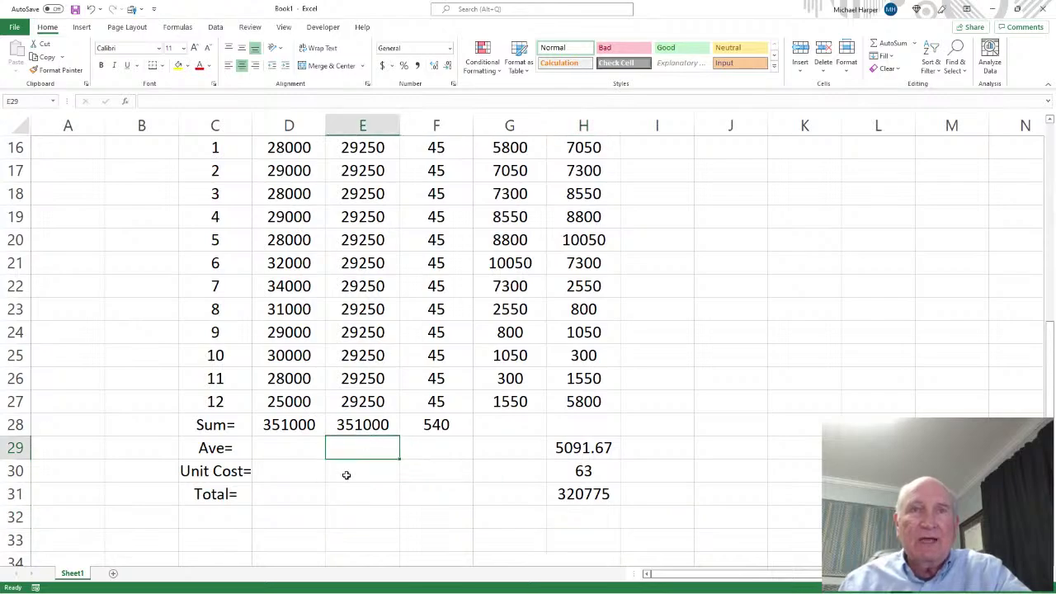
left_click(346, 475)
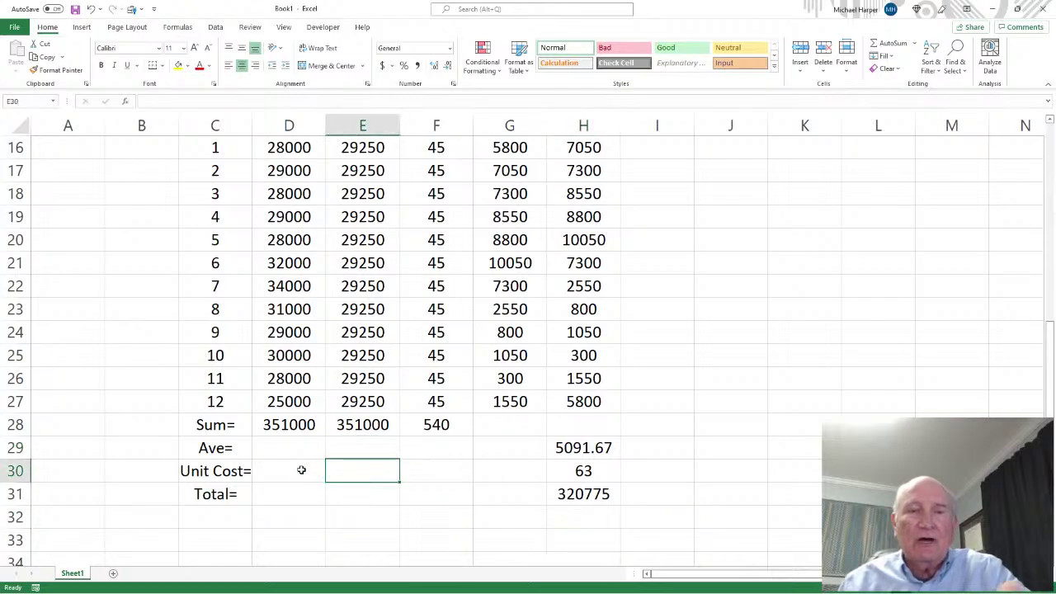
- Set production unit cost E30 to =D8 (7.2) and total E31 to =E28*E30 (2527200)
type("=")
scroll(353, 433, "up", 5)
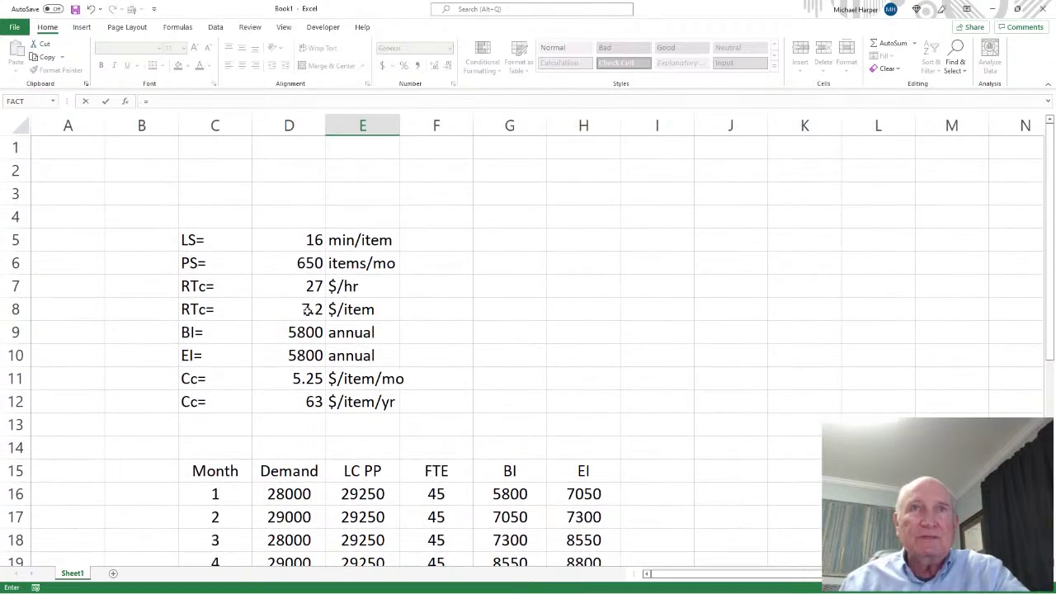
left_click(307, 309)
key("Return")
scroll(529, 357, "down", 2)
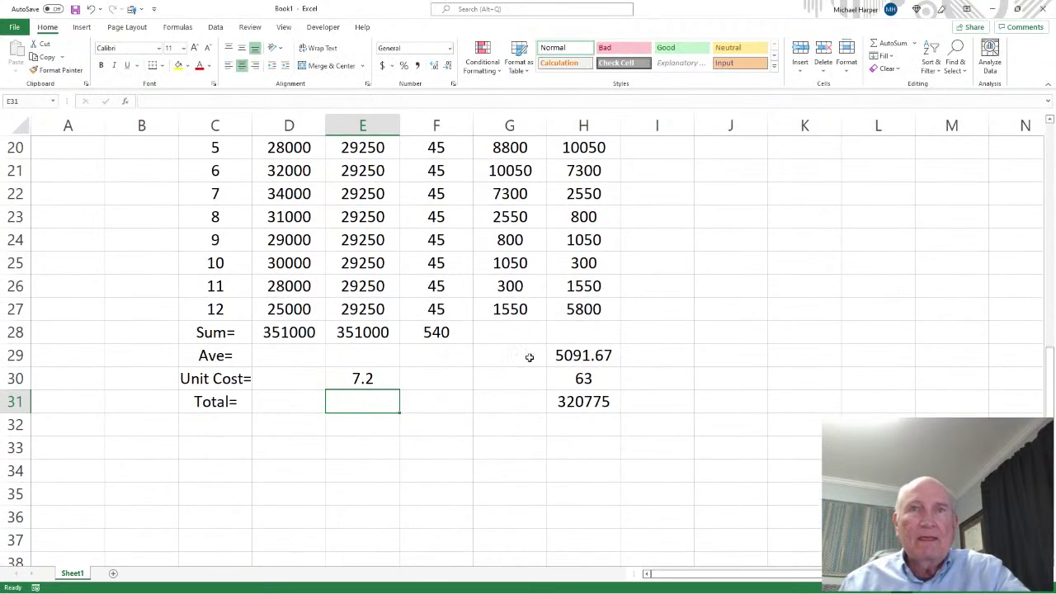
type("=")
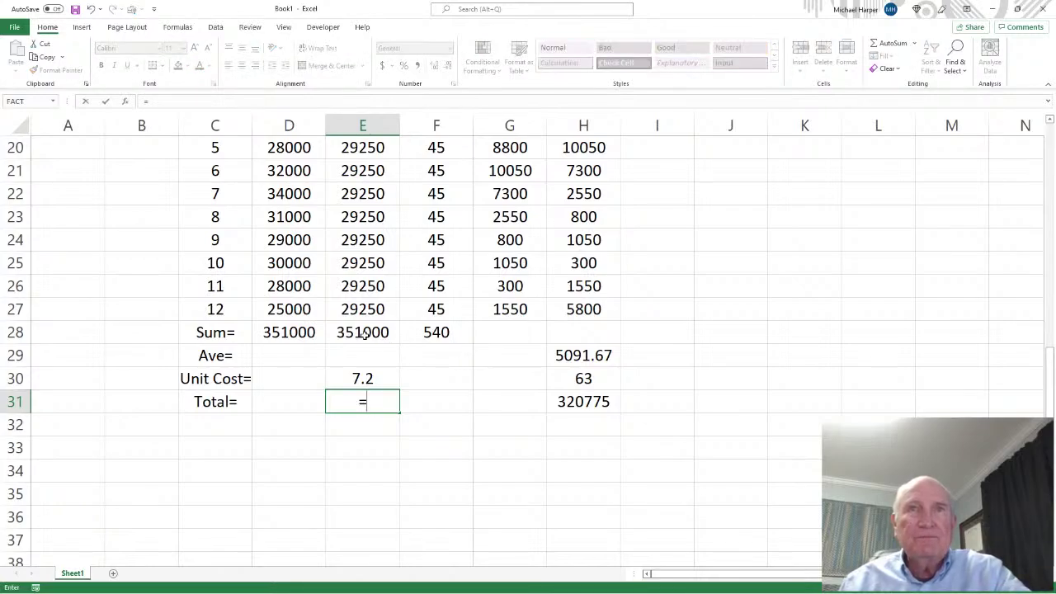
left_click(364, 333)
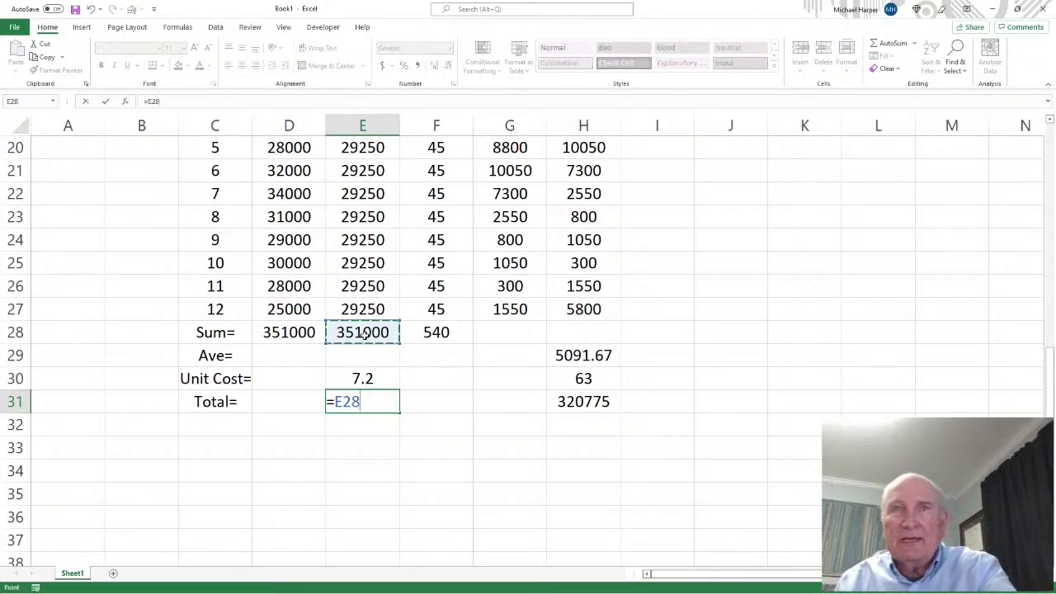
type("*")
left_click(361, 378)
key("Return")
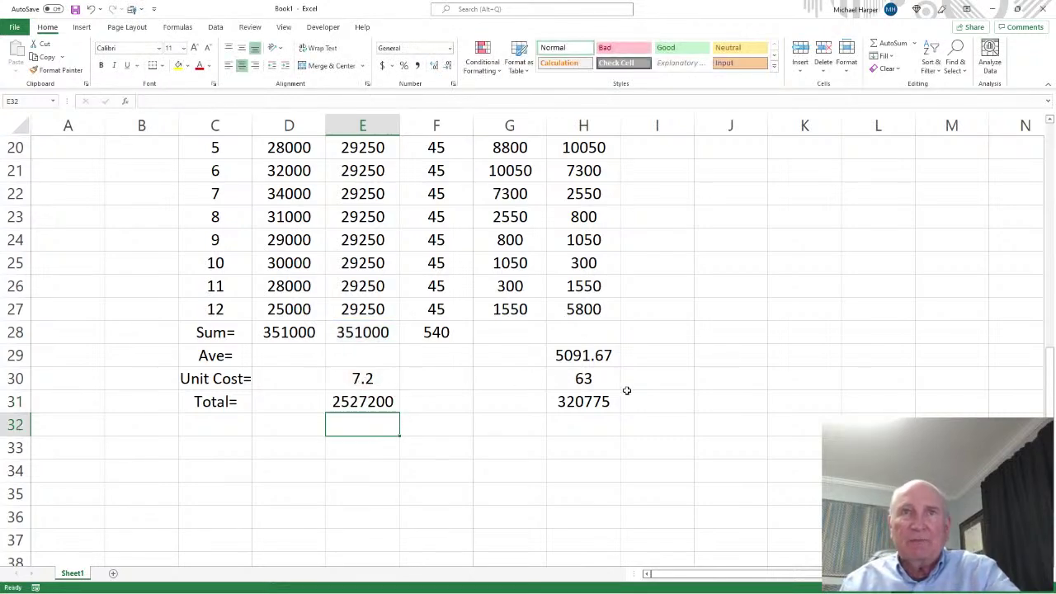
- Label I30 Total and enter =H31+E31 in I31 for a grand total of 2847975
left_click(660, 380)
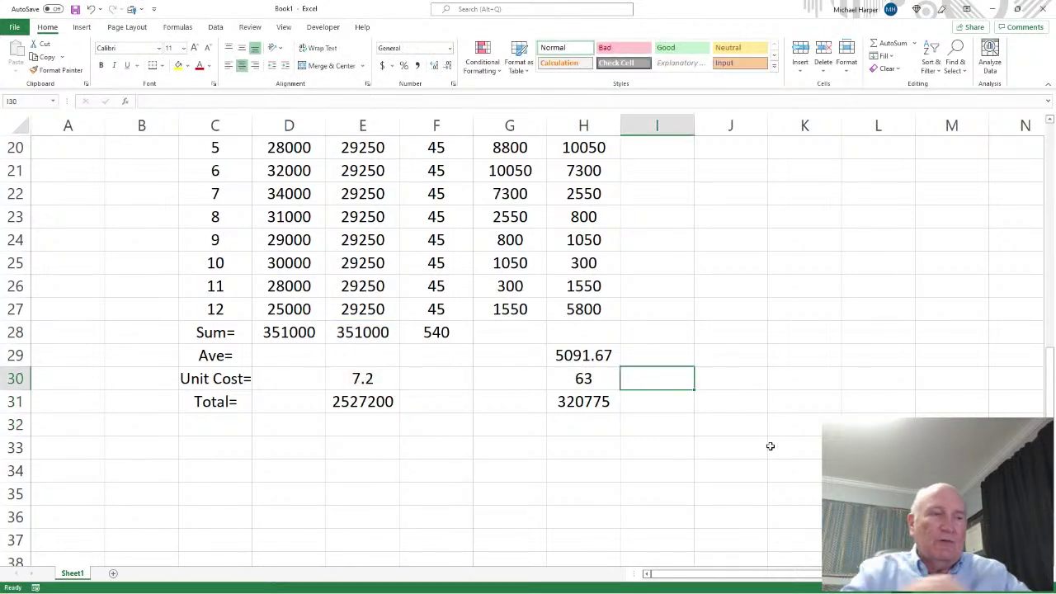
type("Total")
key("Return")
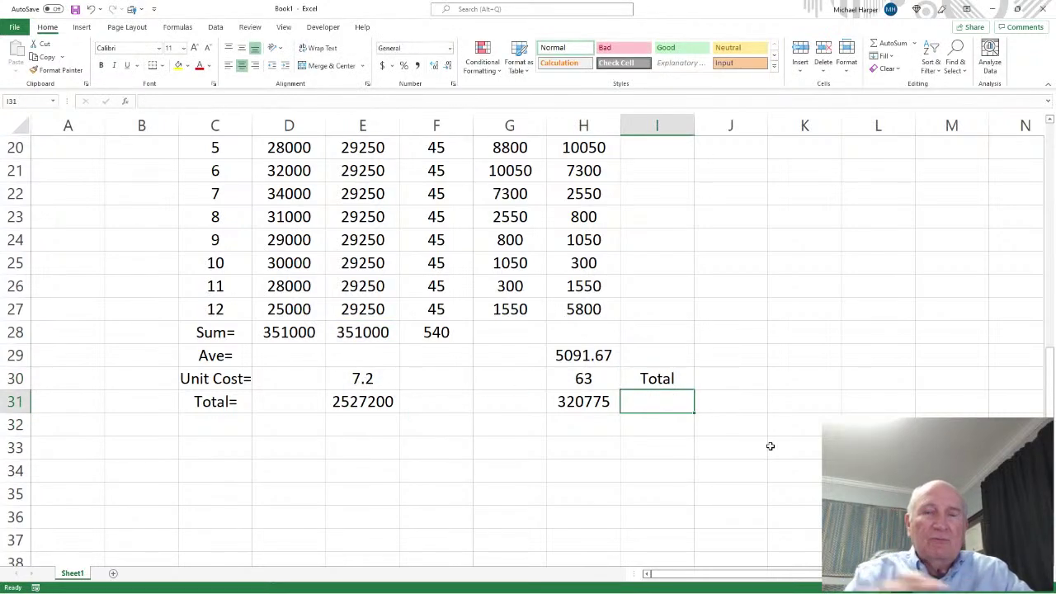
type("=")
left_click(589, 402)
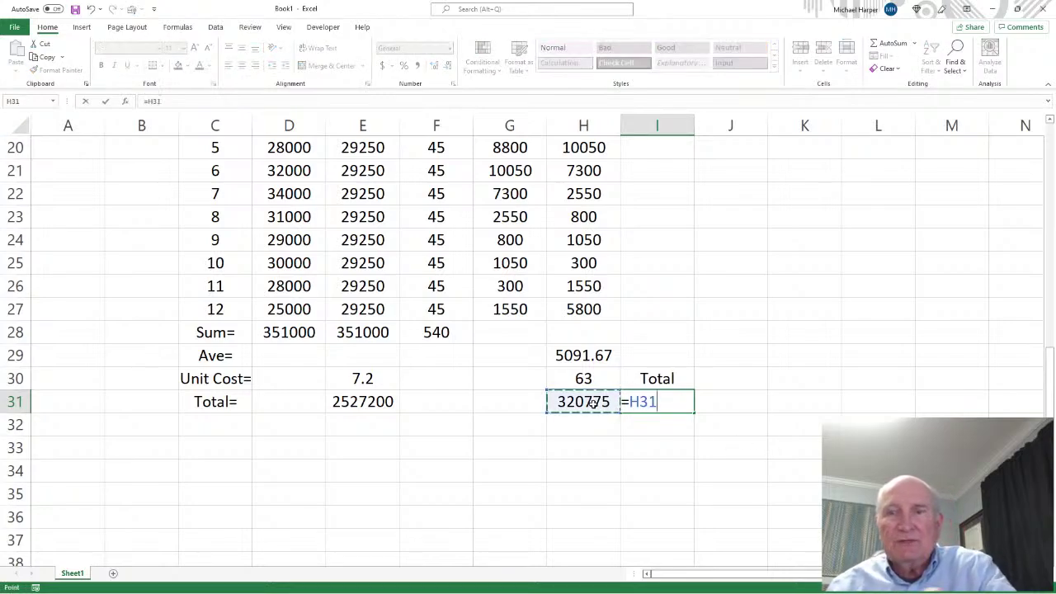
type("+")
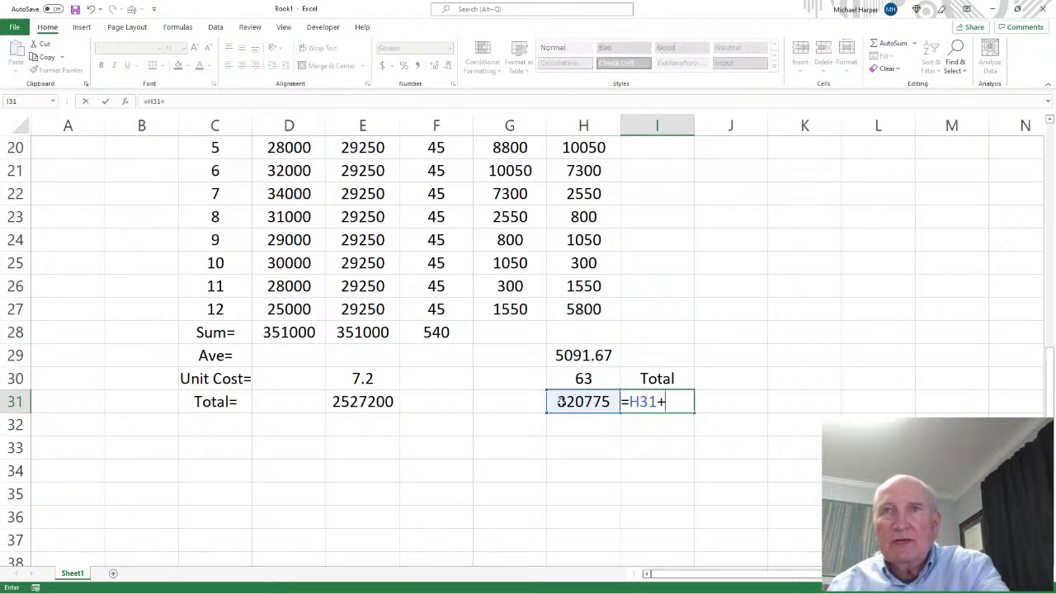
left_click(369, 404)
key("Return")
left_click(648, 408)
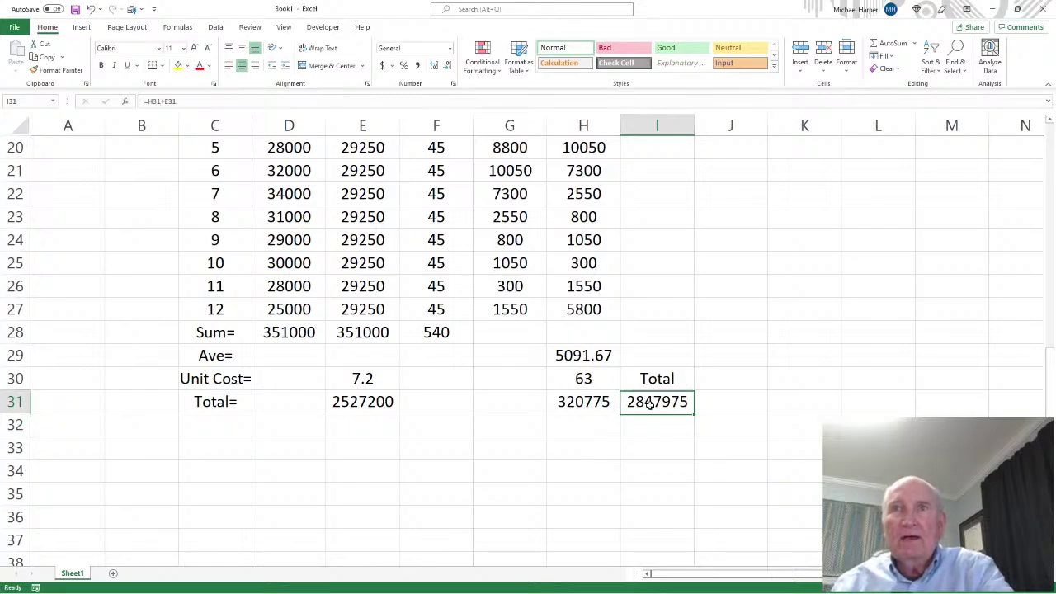
- Reveal the Word document's answer statements to compare against the Excel totals
scroll(807, 317, "down", 1)
scroll(807, 317, "down", 2)
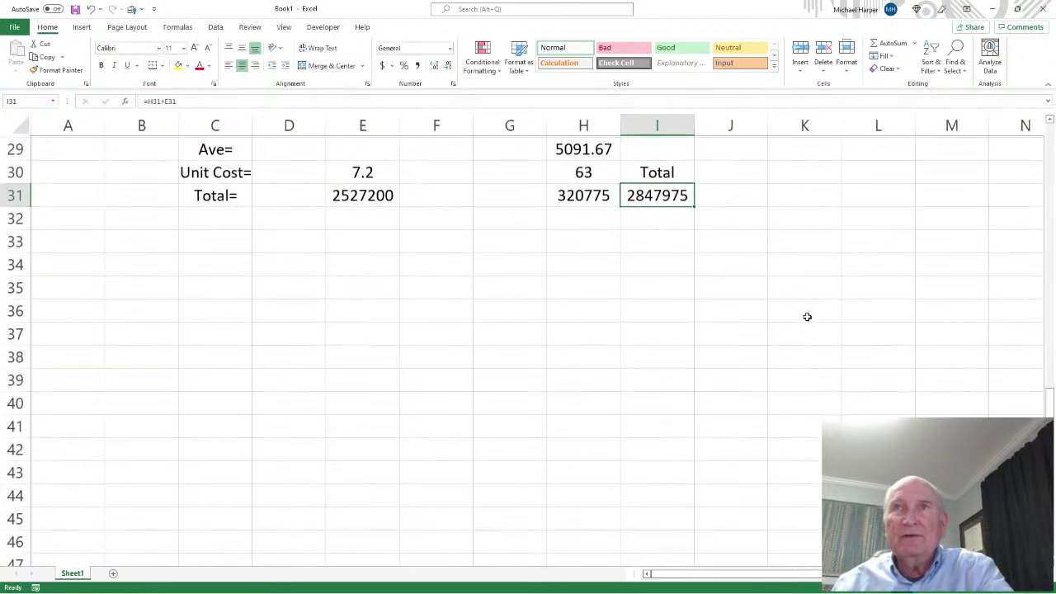
left_click_drag(767, 10, 724, 226)
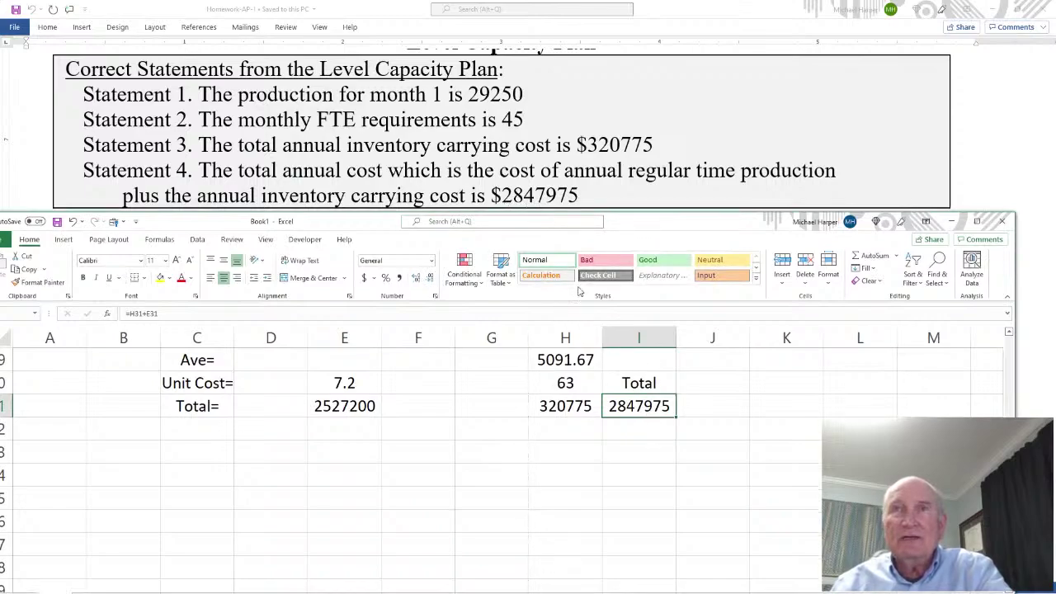
scroll(751, 329, "up", 1)
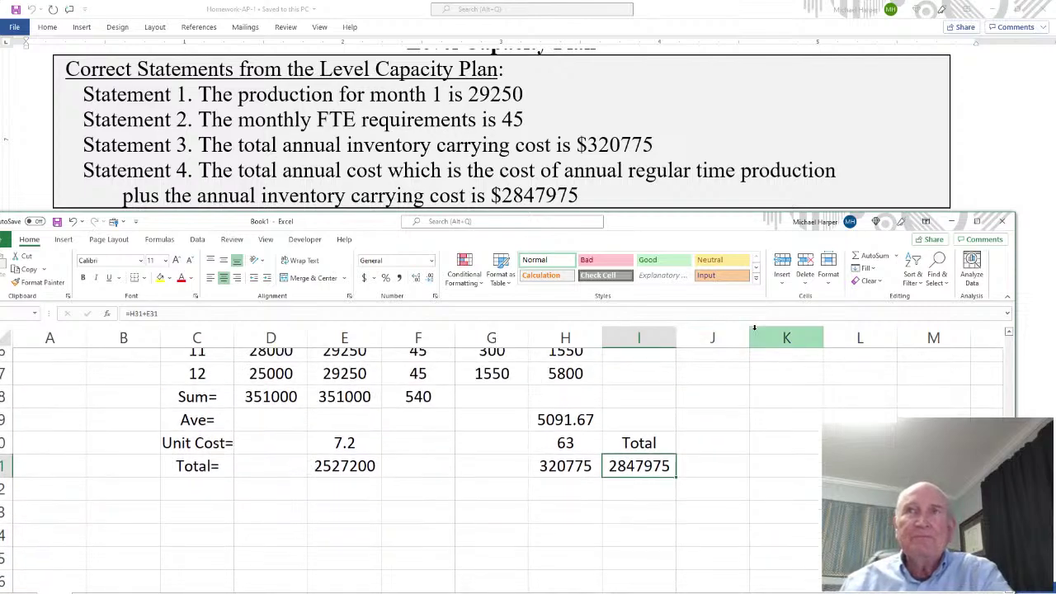
- Maximize Excel and centre-align the contents of the whole worksheet
left_click(976, 221)
scroll(649, 298, "up", 3)
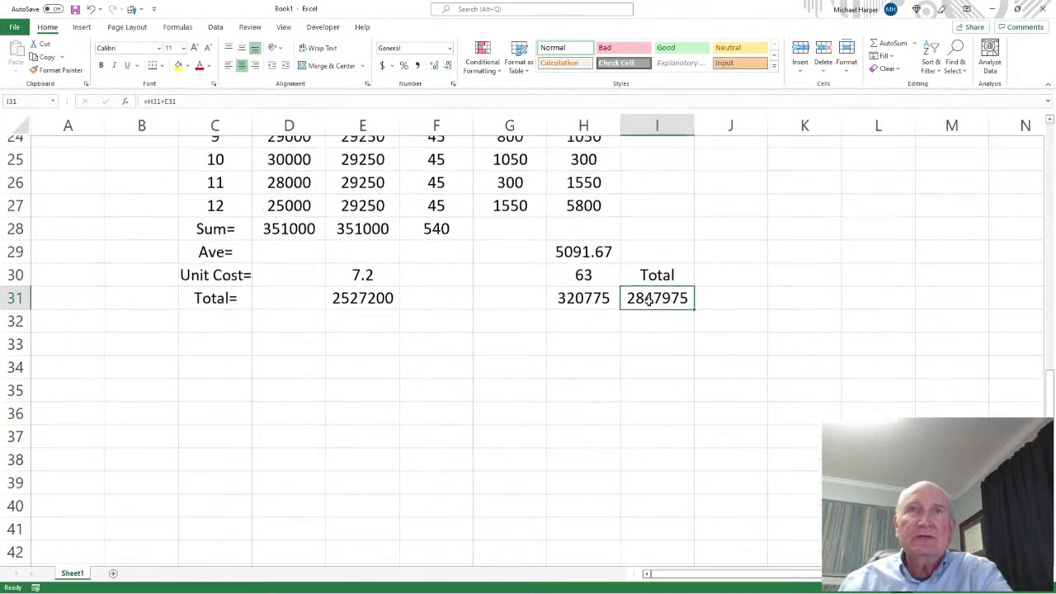
scroll(658, 281, "up", 2)
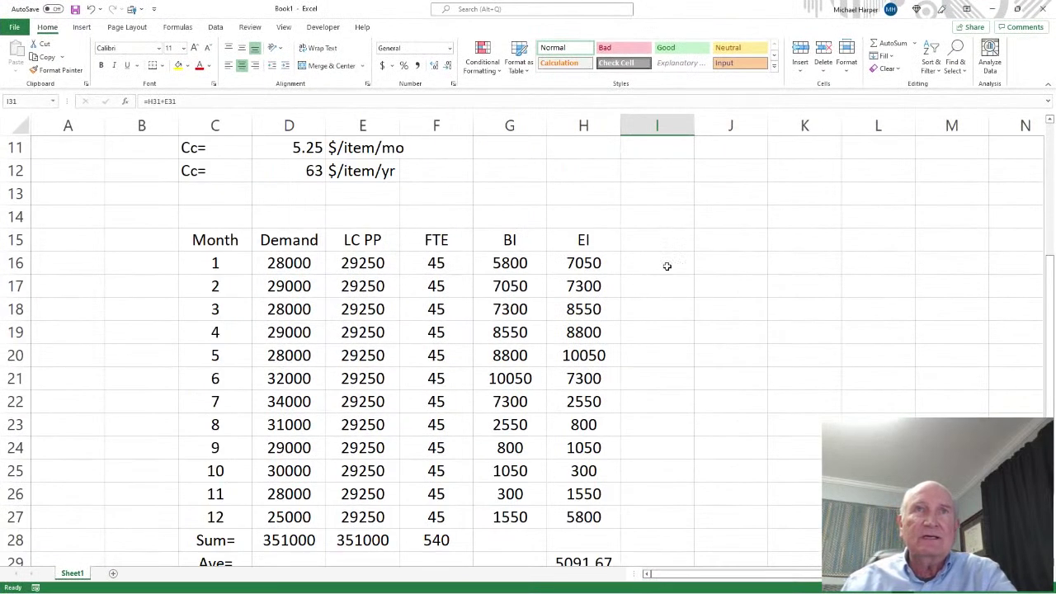
left_click(24, 128)
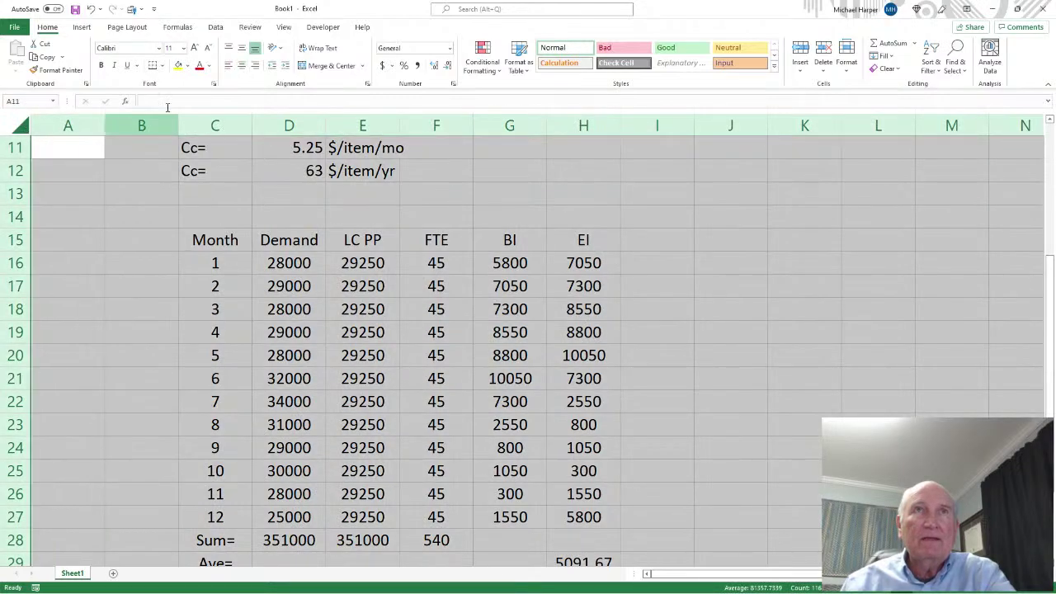
left_click(241, 65)
left_click(470, 211)
- Apply All Borders to the twelve monthly data rows C16:H27
scroll(538, 220, "up", 3)
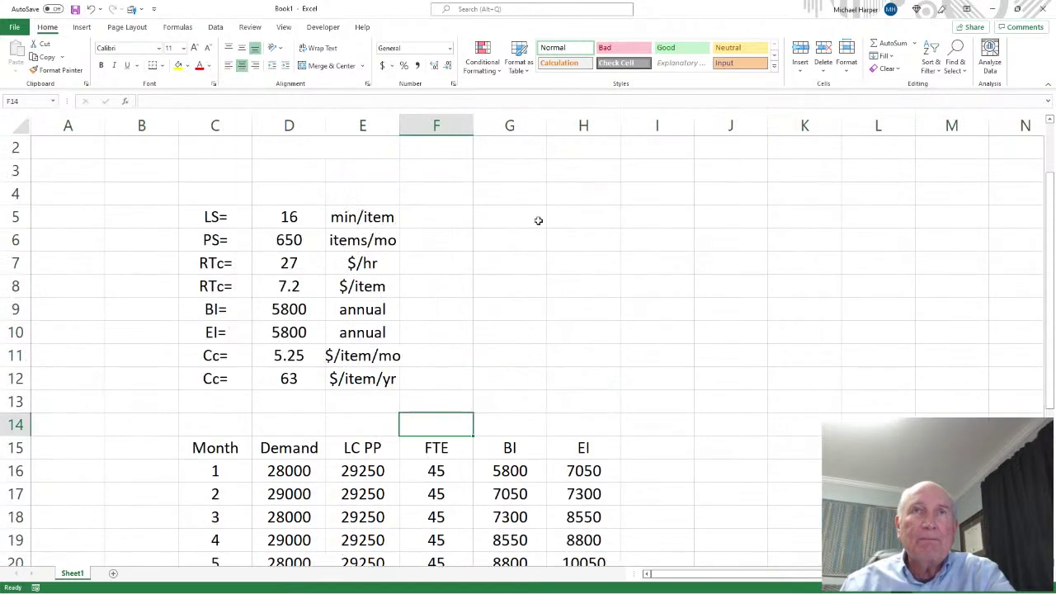
scroll(520, 264, "down", 4)
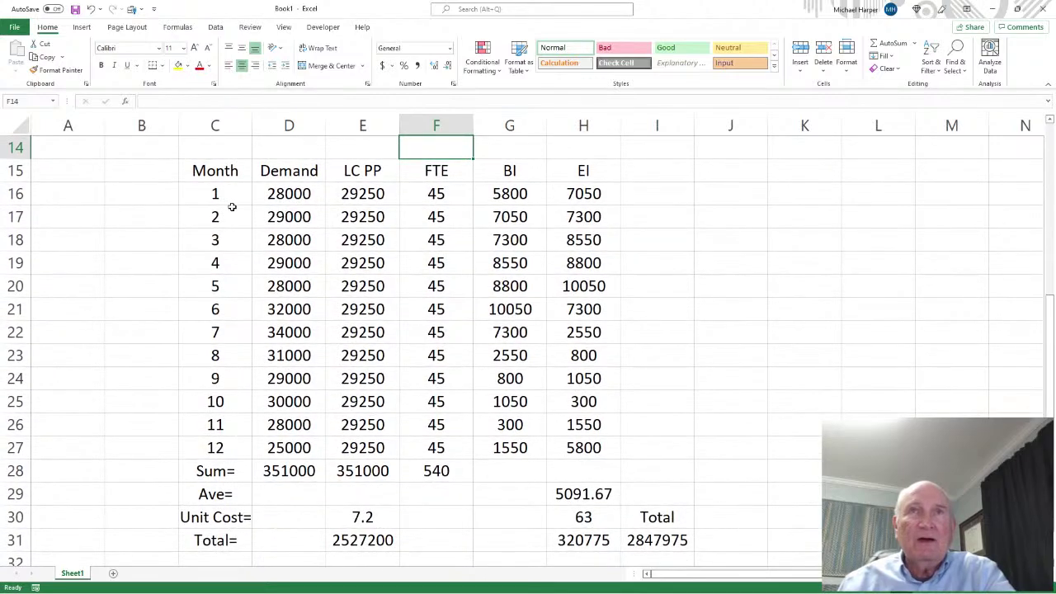
left_click_drag(216, 196, 568, 441)
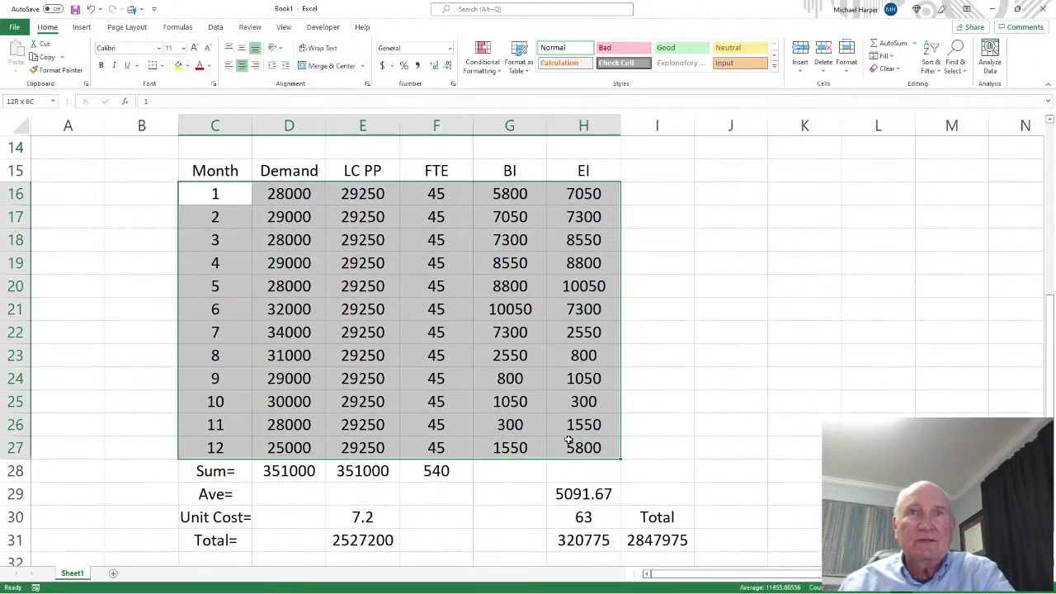
left_click(162, 65)
left_click(183, 175)
scroll(379, 355, "down", 1)
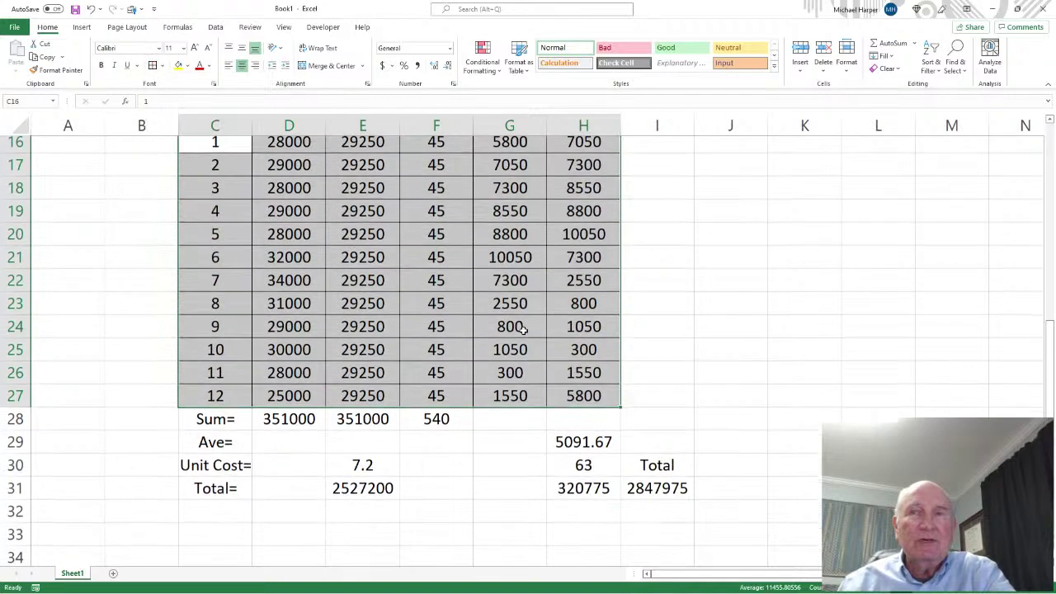
- Outline the Sum, Ave, Unit Cost and Total block, the Unit Cost row and cell I31
left_click_drag(235, 402, 585, 471)
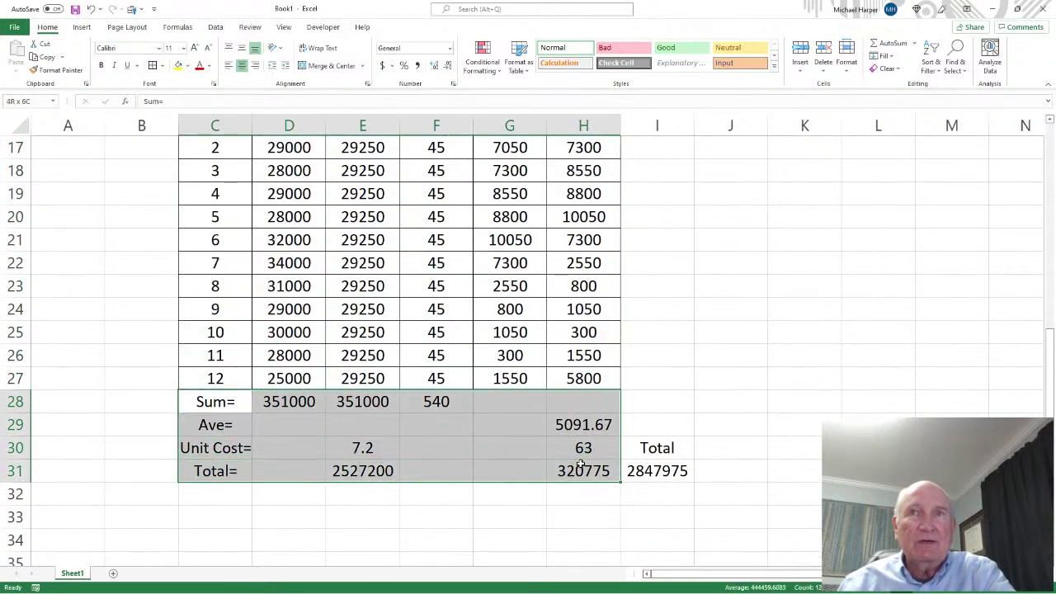
left_click(164, 67)
left_click(188, 190)
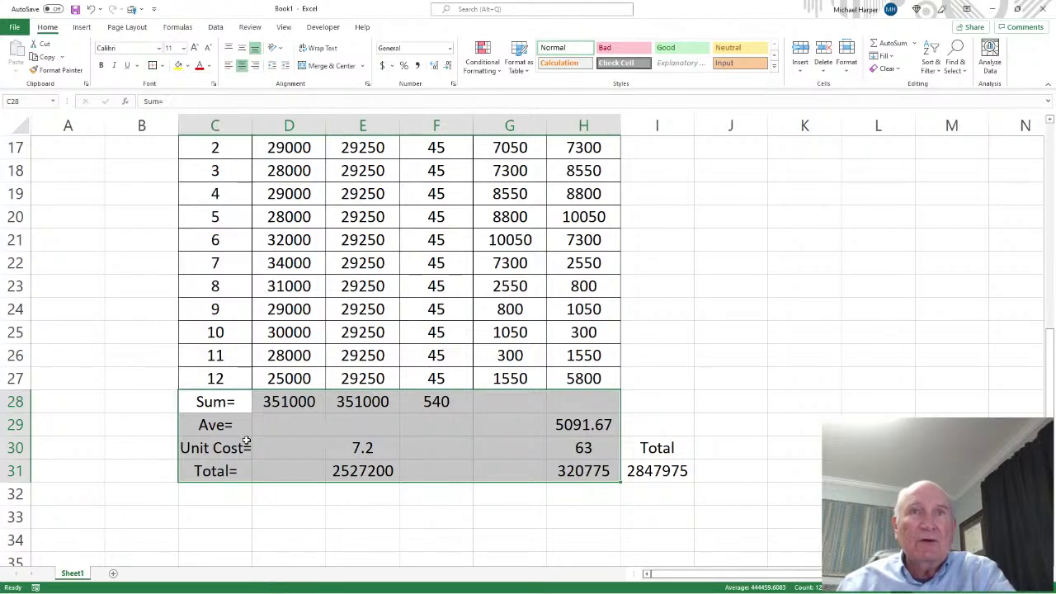
left_click_drag(205, 424, 572, 427)
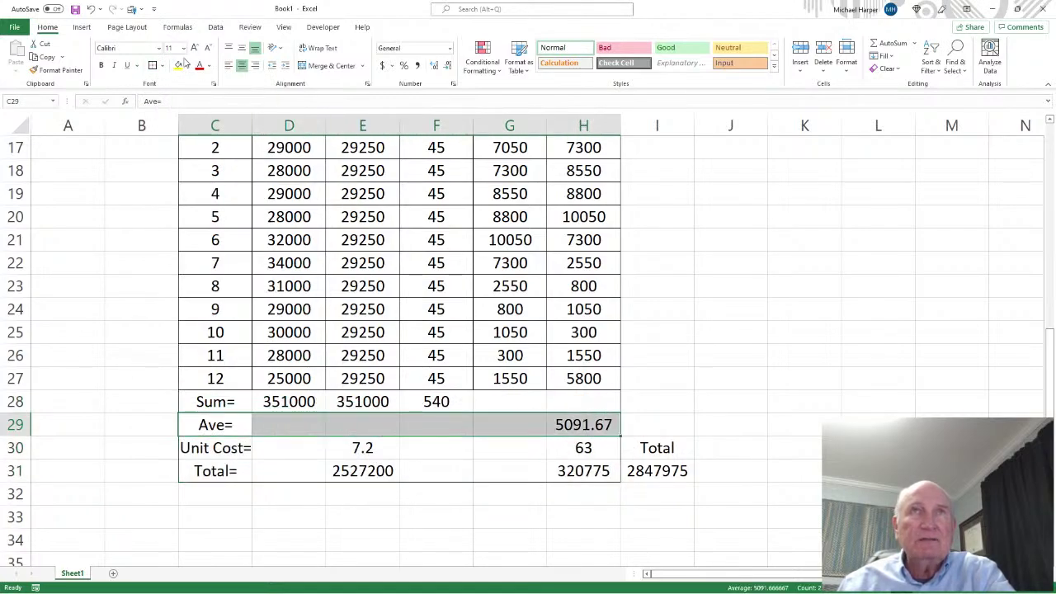
left_click_drag(235, 445, 573, 448)
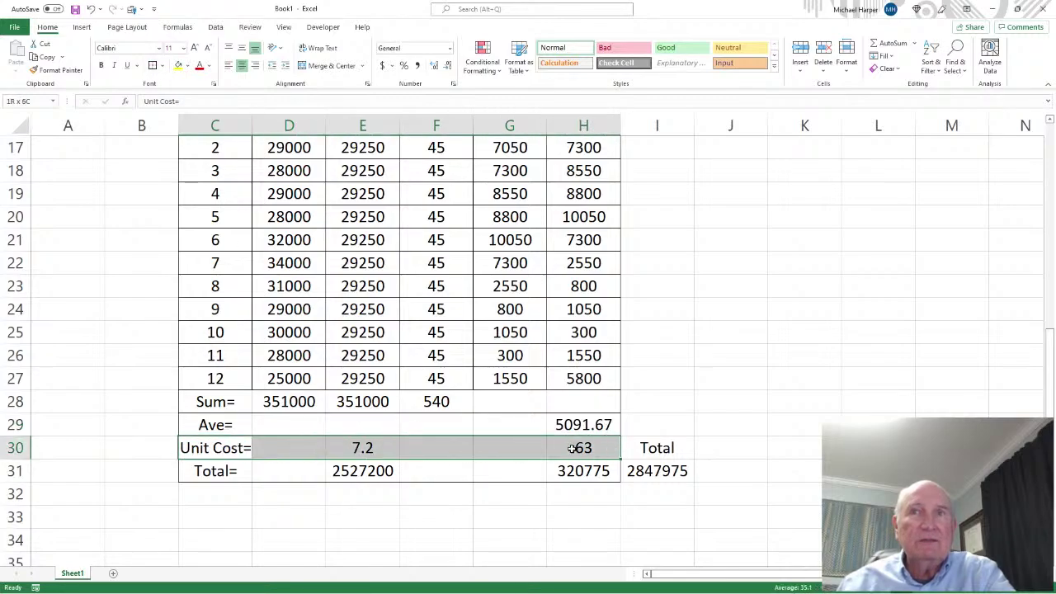
left_click(152, 66)
left_click(629, 469)
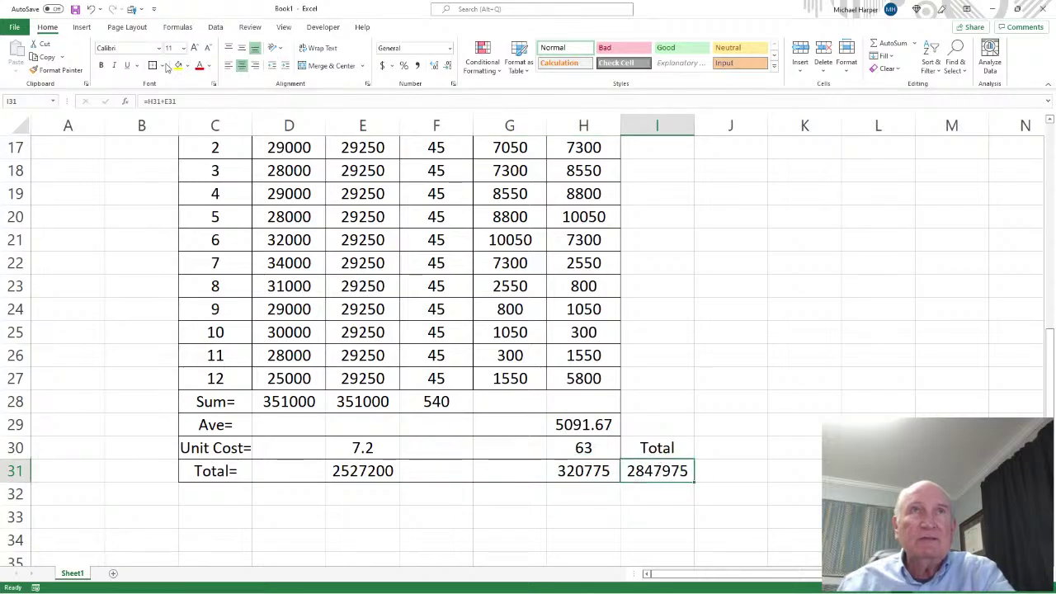
- Put a thick outside border around the whole table C15:I31
scroll(478, 231, "up", 2)
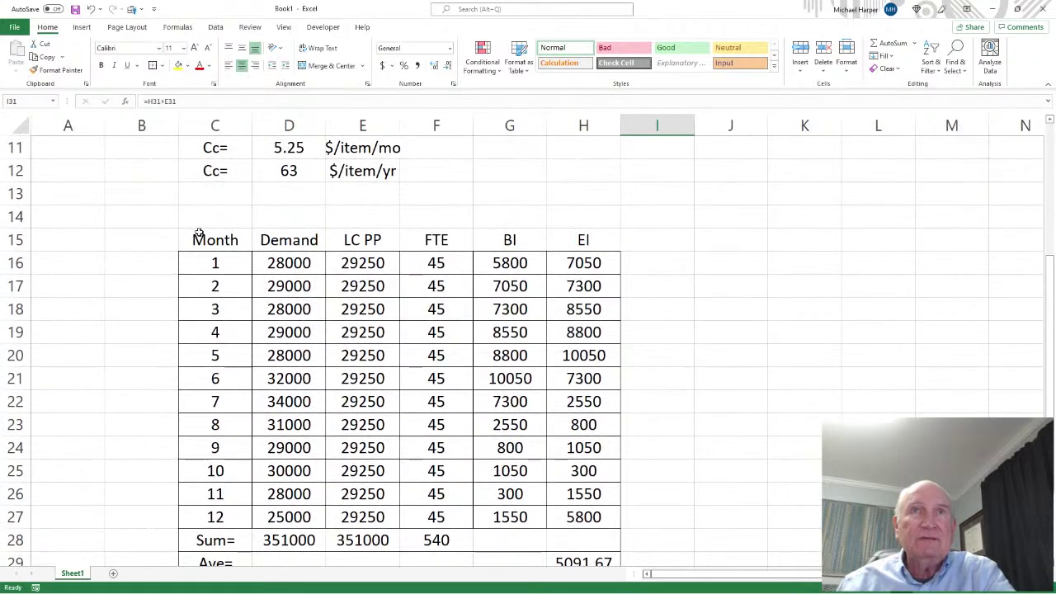
left_click_drag(198, 233, 634, 525)
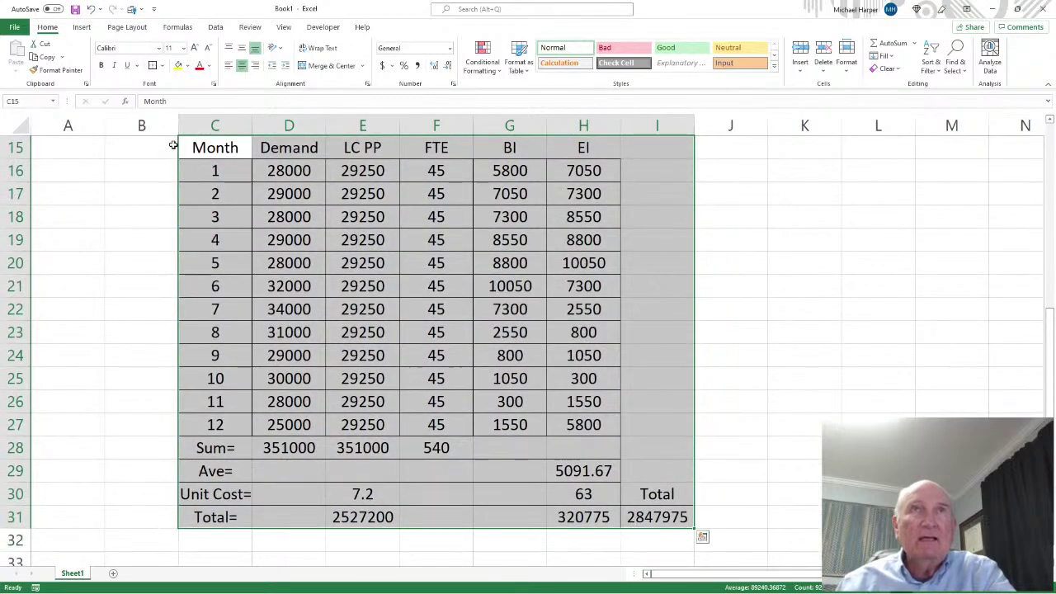
left_click(161, 65)
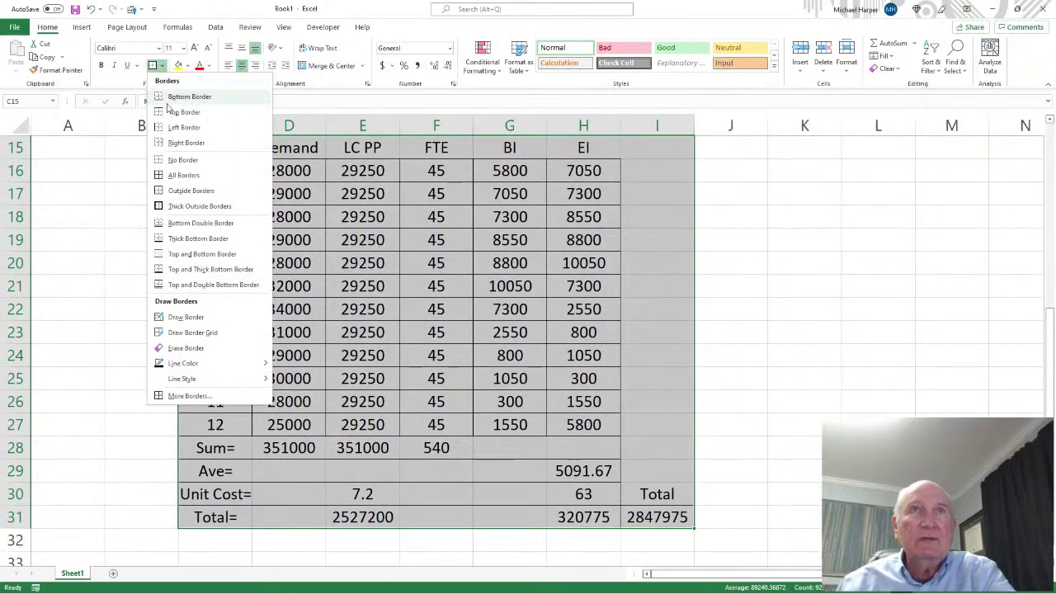
left_click(175, 212)
scroll(358, 217, "up", 3)
- Add a bold, left-aligned 'Level Capacity' title in D14
left_click(285, 334)
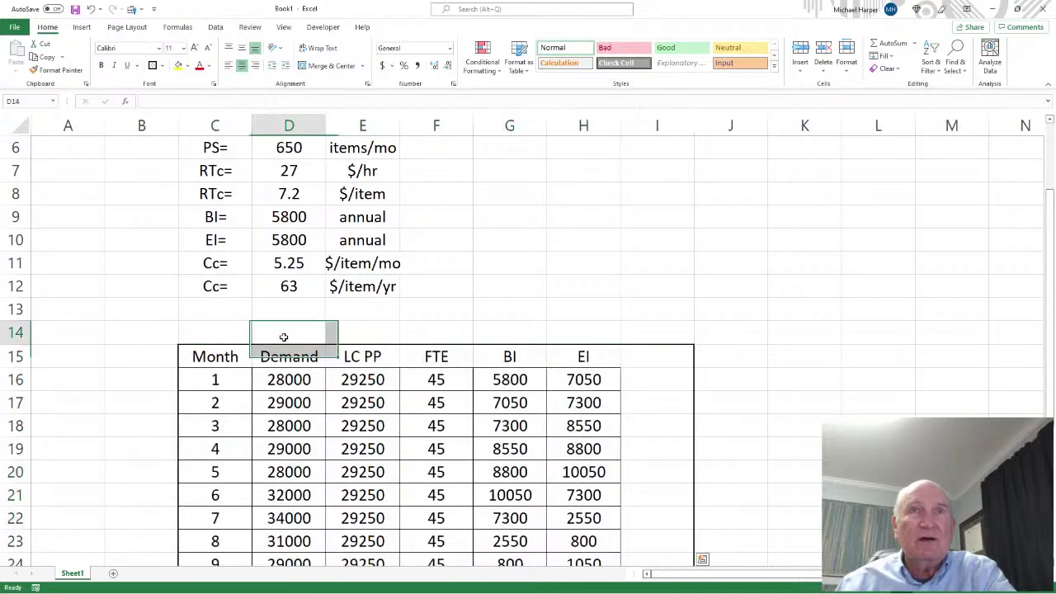
type("Le")
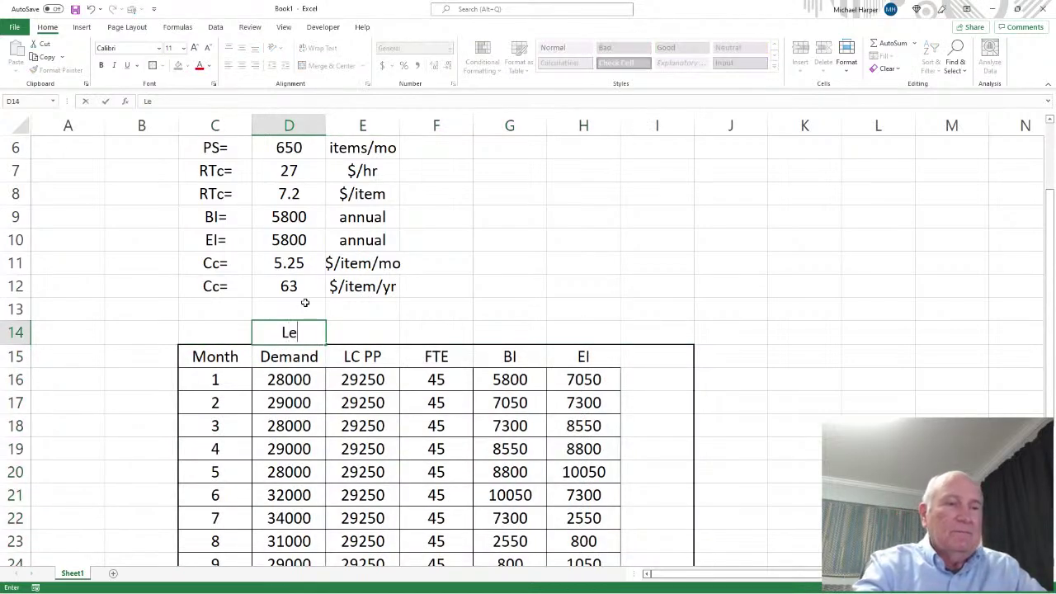
type("vel Capsc")
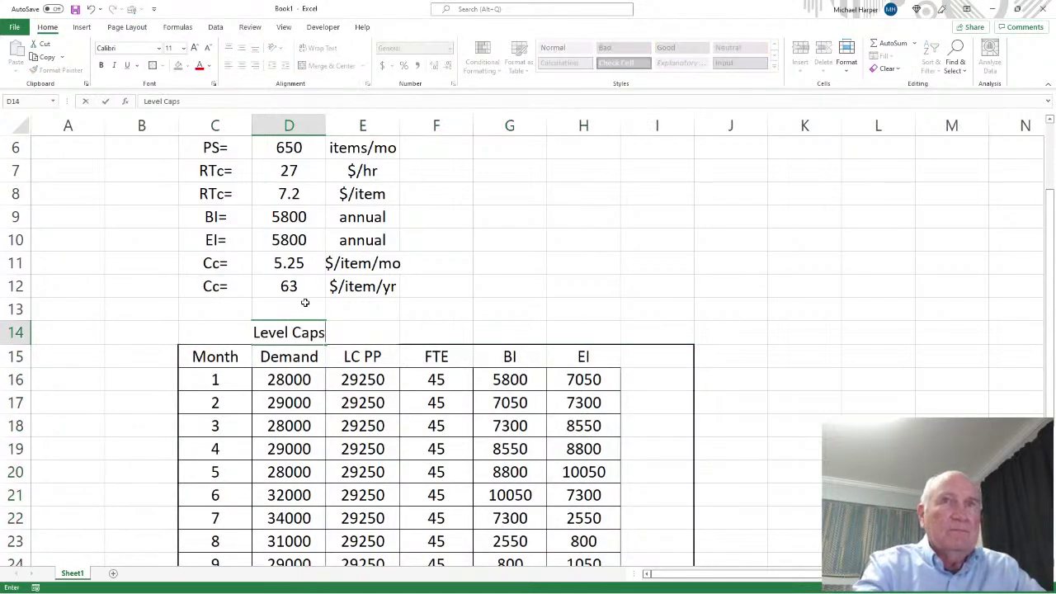
key("BackSpace")
key("BackSpace")
type("acity")
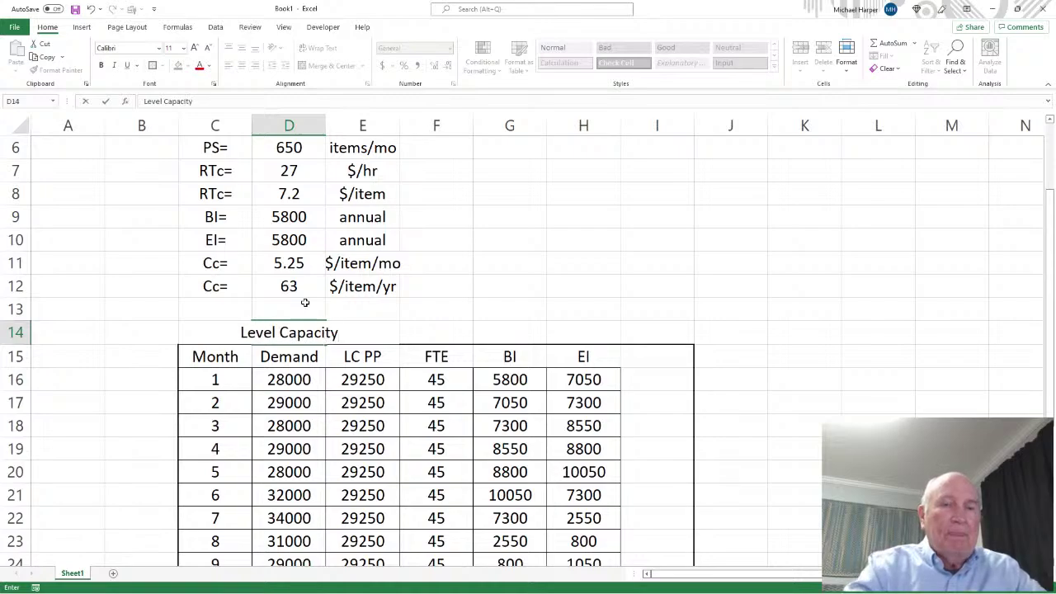
key("Return")
key("Up")
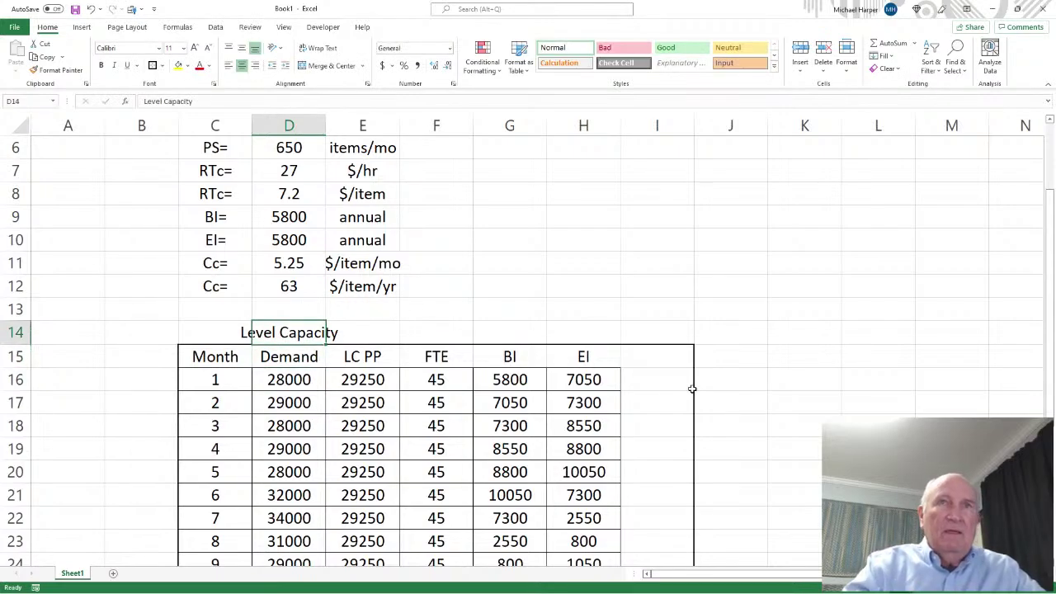
left_click(230, 66)
left_click(102, 65)
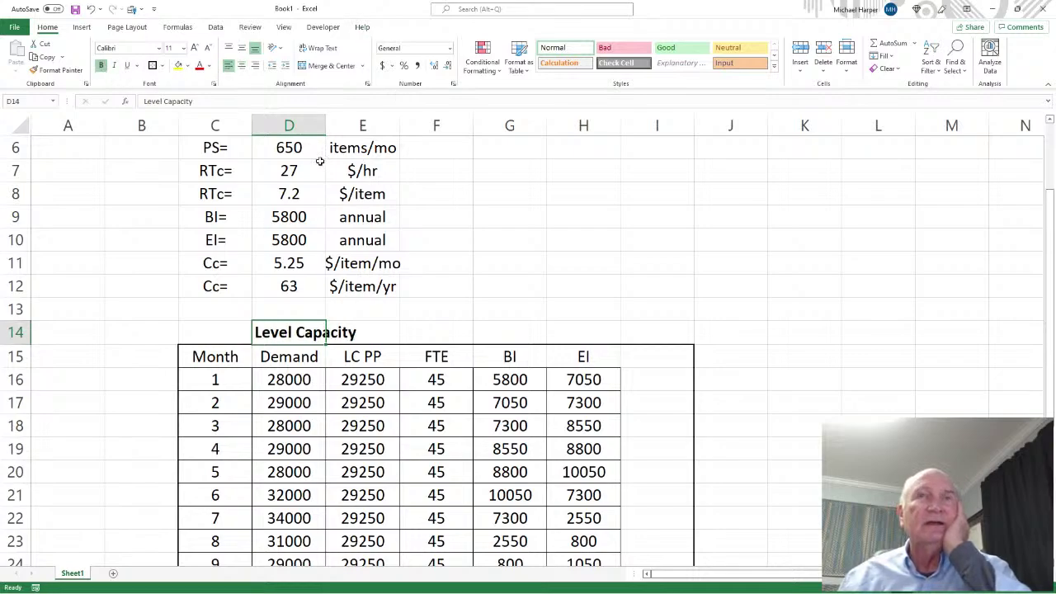
- Right-align input labels C5:C12 and values D5:D12, left-align units E5:E12, then cancel Save
scroll(234, 193, "up", 2)
scroll(235, 193, "down", 1)
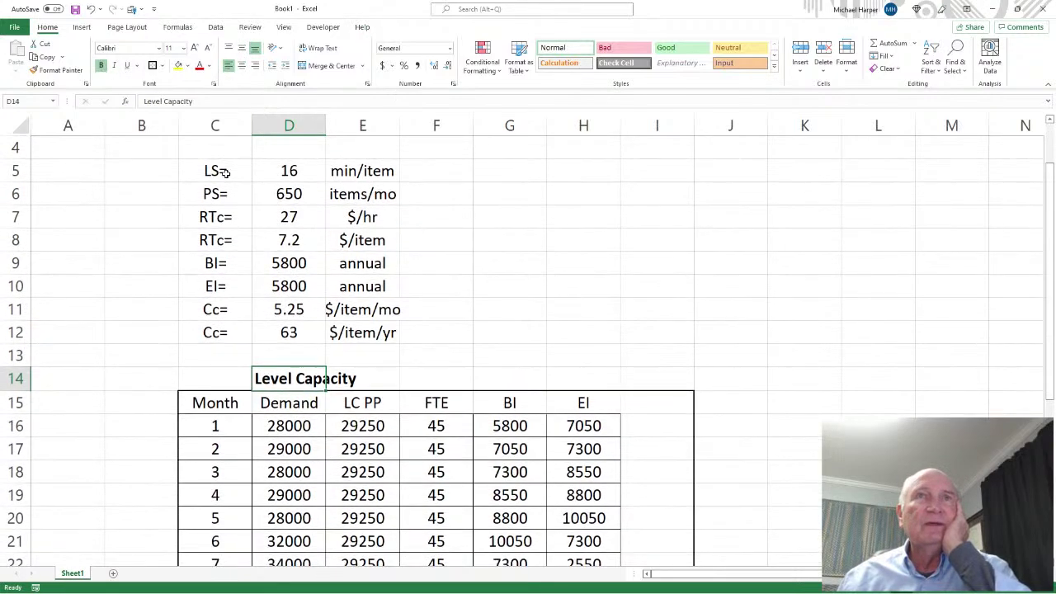
left_click_drag(222, 173, 239, 334)
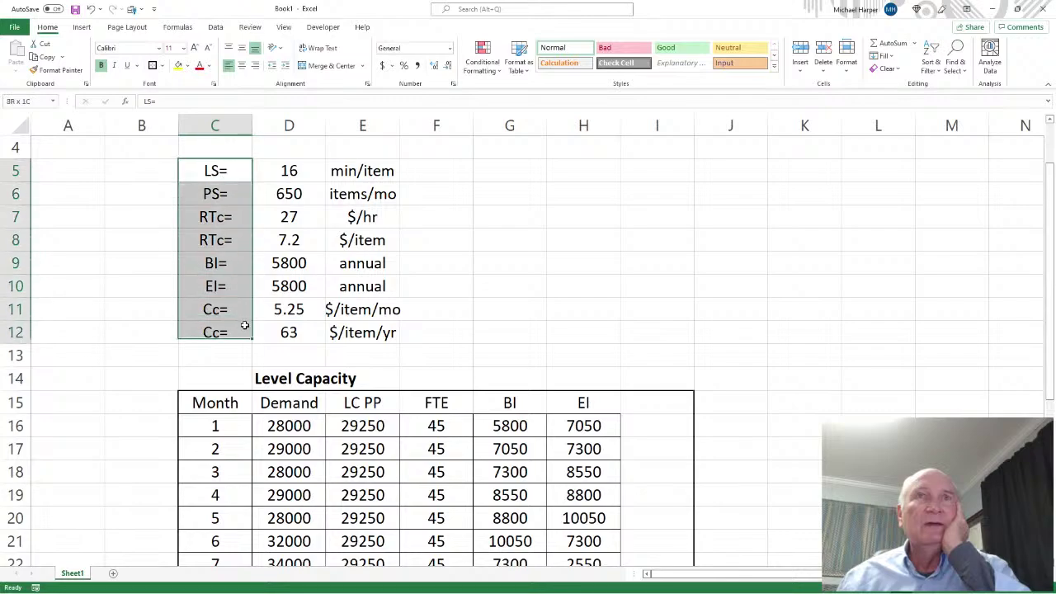
left_click(256, 66)
left_click_drag(284, 169, 289, 332)
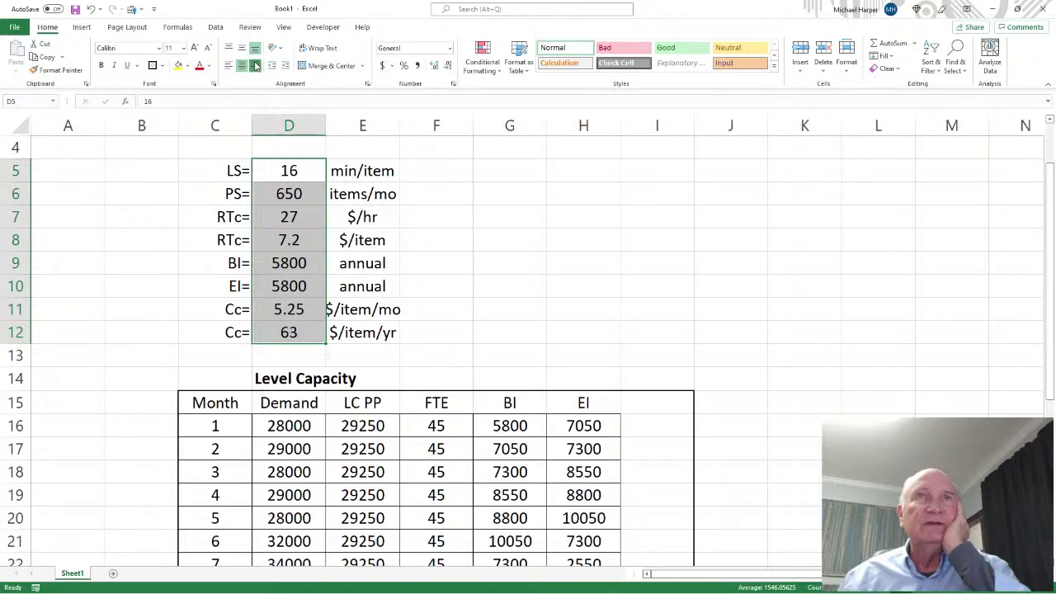
left_click(255, 66)
left_click_drag(378, 169, 408, 350)
left_click(229, 65)
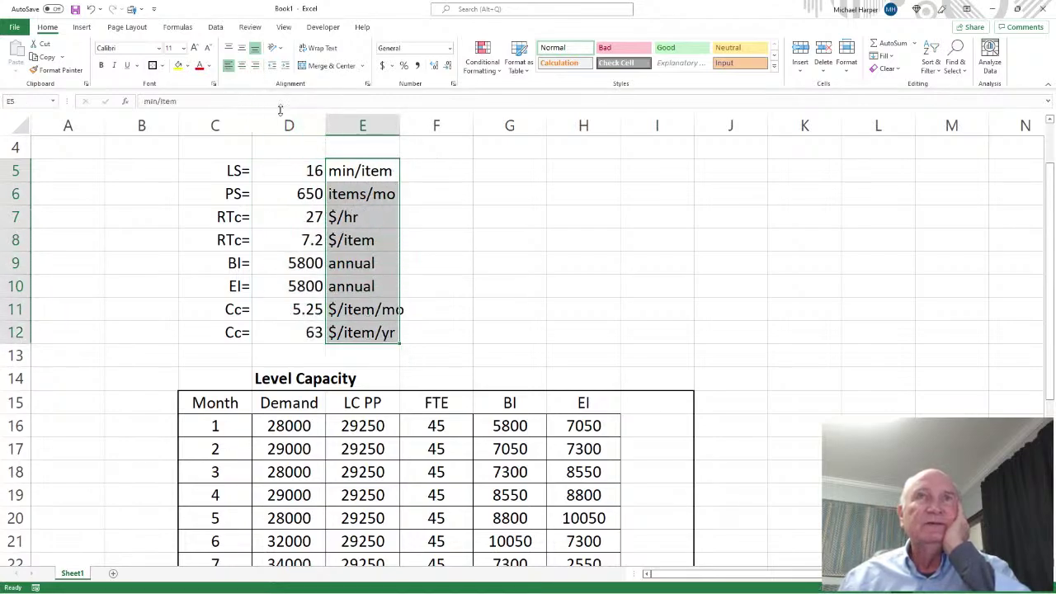
left_click(463, 165)
scroll(548, 236, "down", 4)
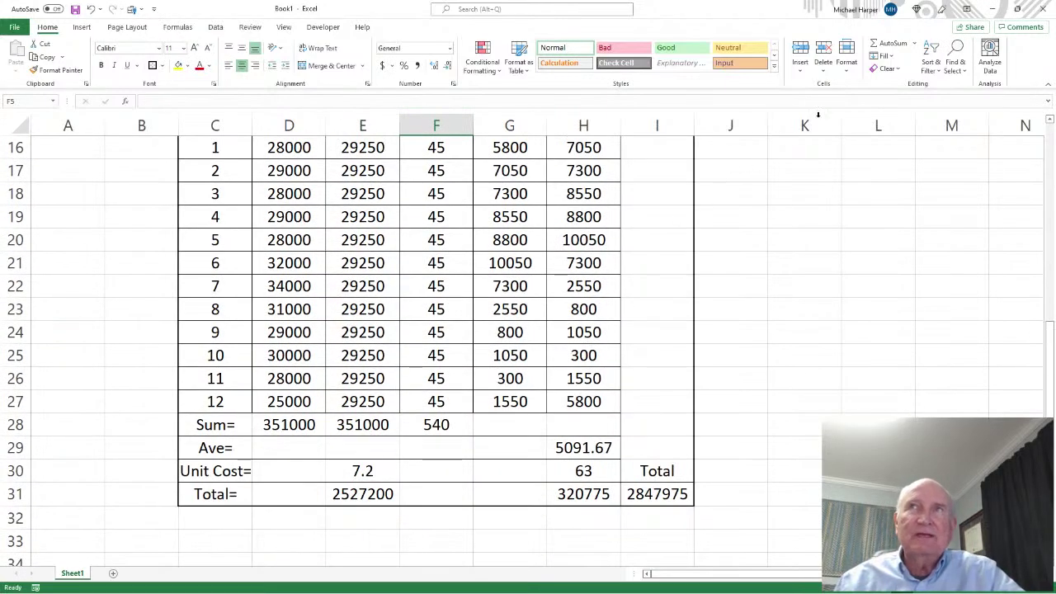
left_click(75, 10)
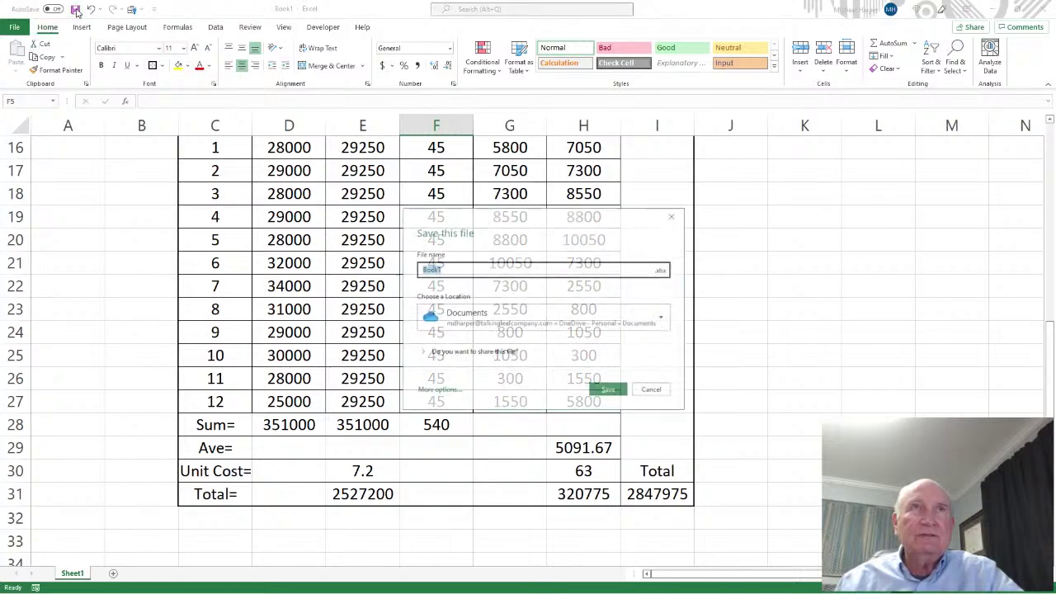
left_click(660, 392)
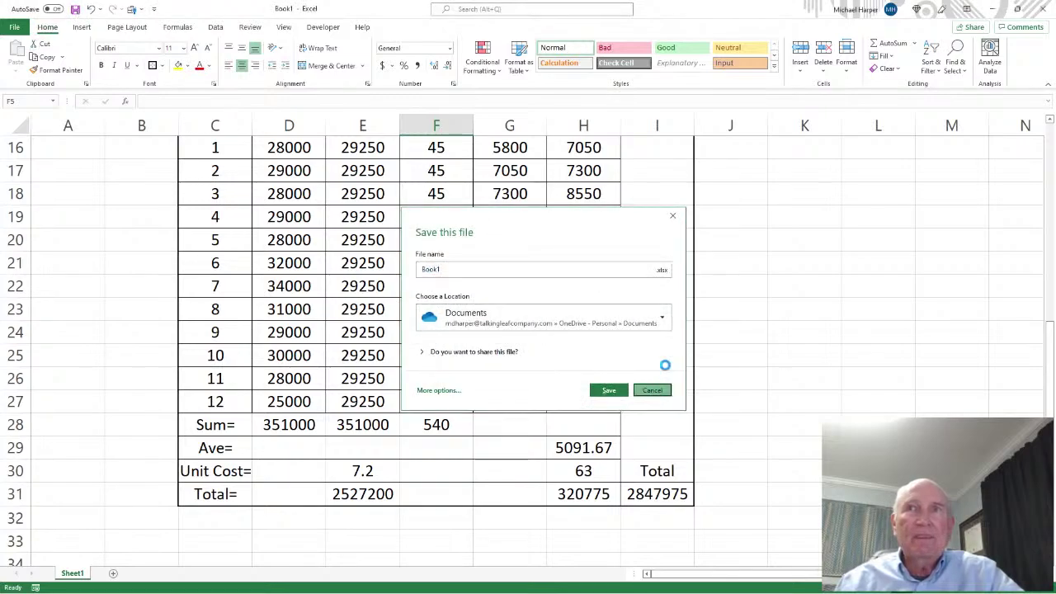
- Minimize Excel and scroll Word up to the Level Capacity Plan statements
left_click(991, 9)
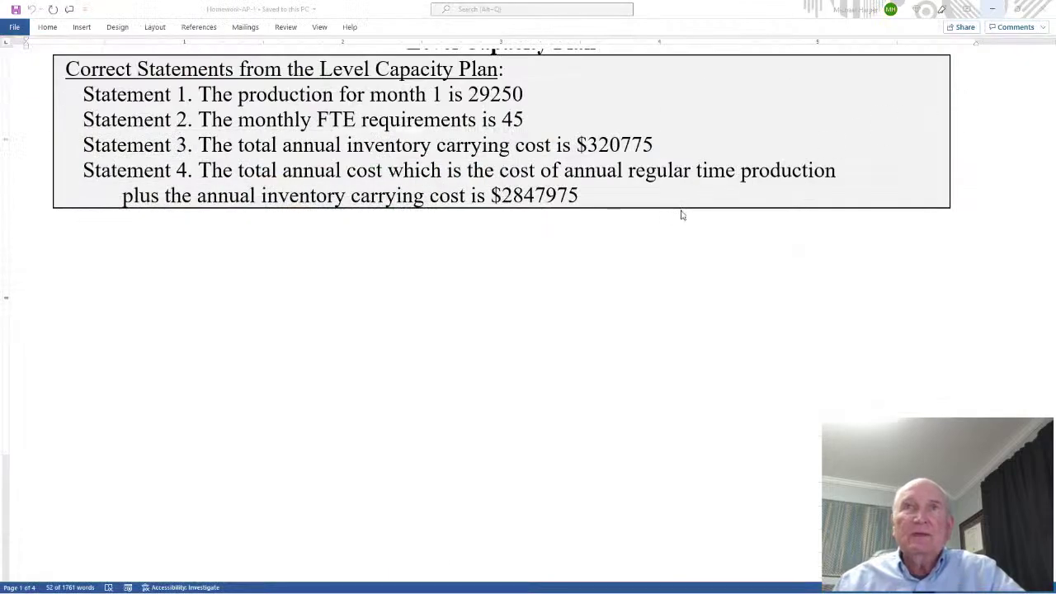
scroll(682, 215, "up", 3)
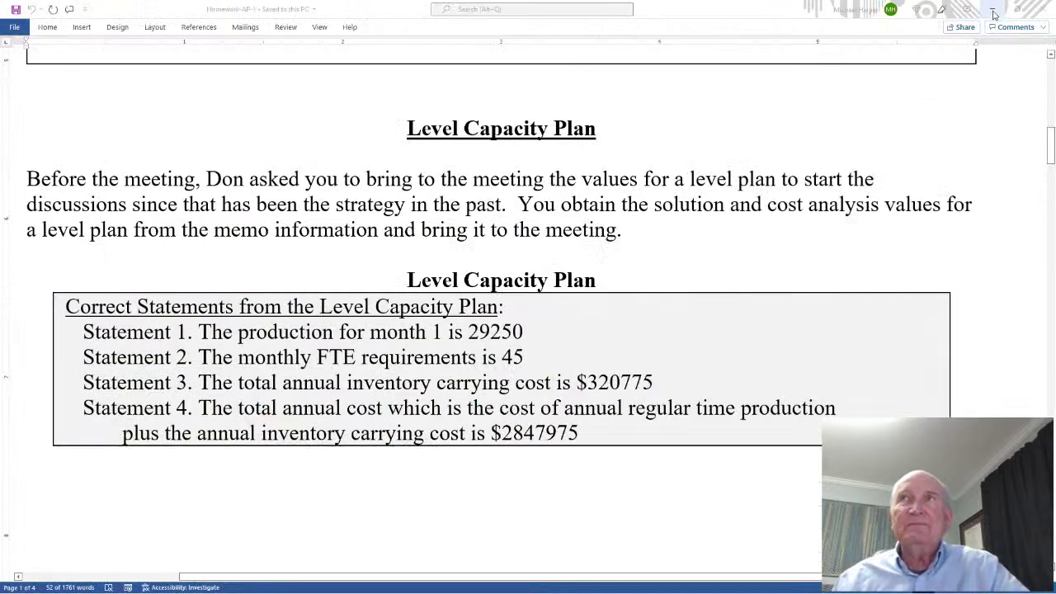